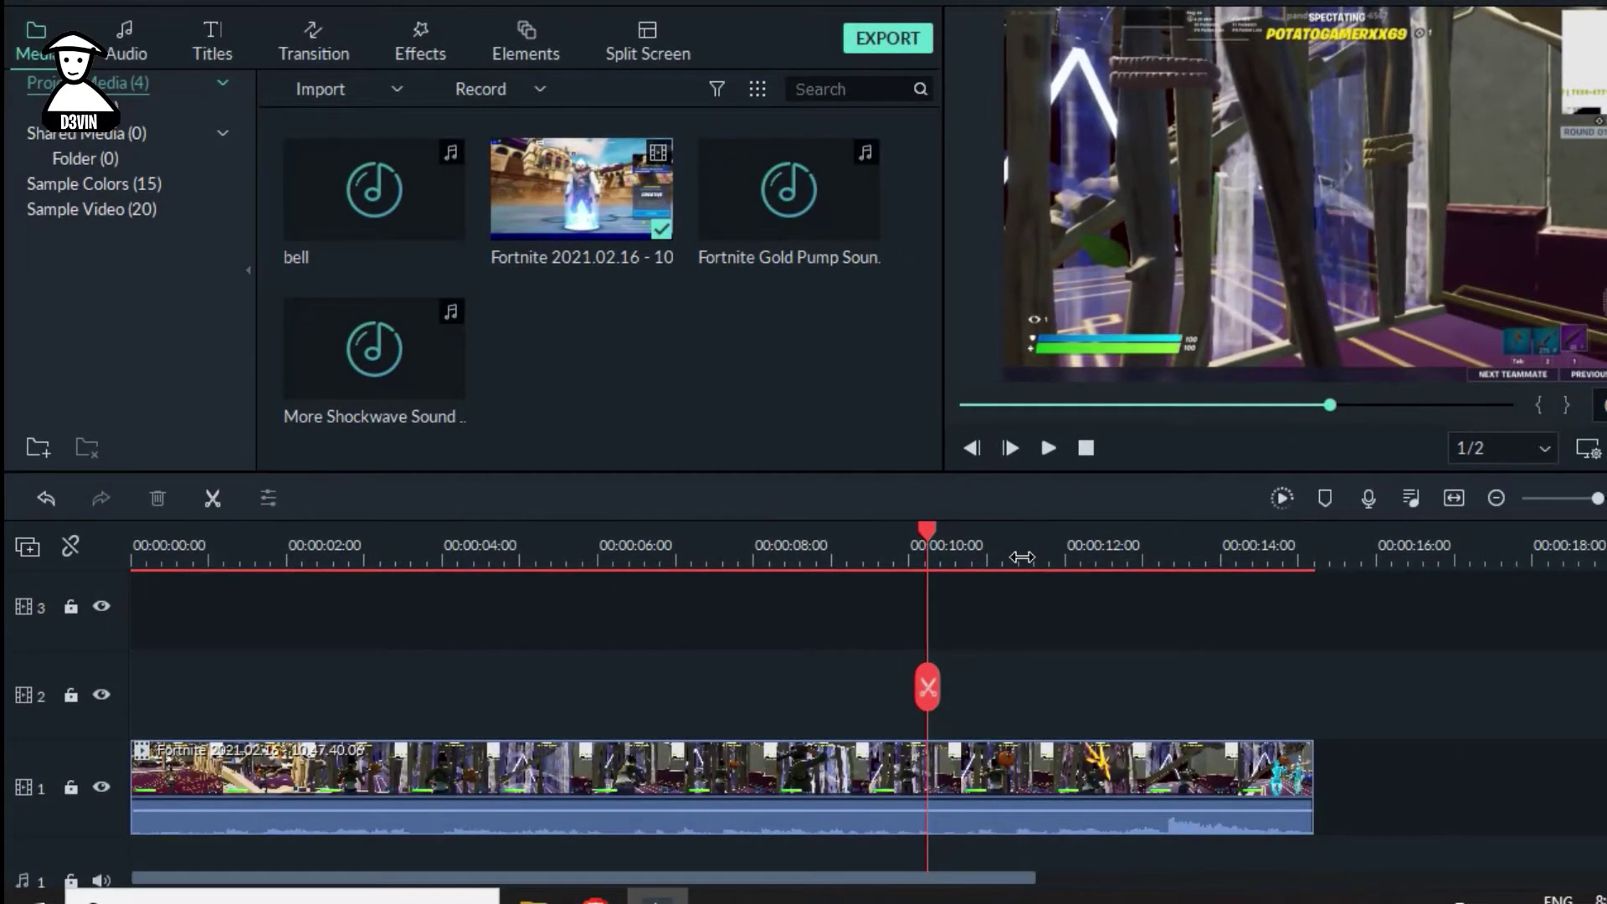
Review the gameplay clip around the 9 to 12 second range and preview the bell, shockwave and gold pump sounds
{"action": "left_click_drag", "start_coordinate": [927, 529], "coordinate": [822, 531]}
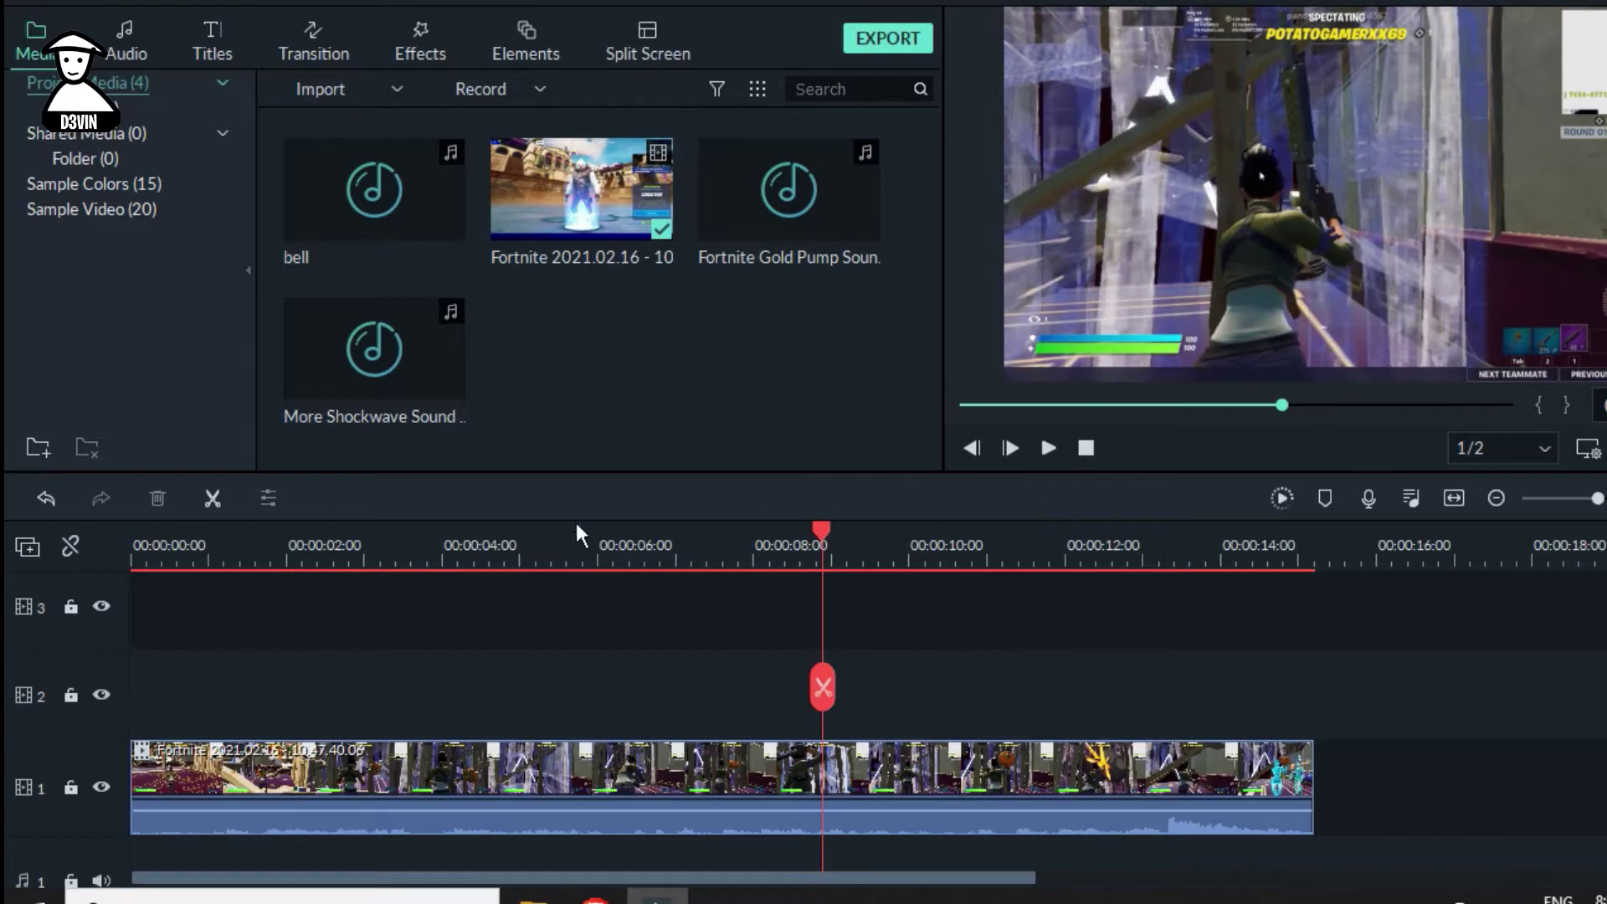
{"action": "left_click", "coordinate": [874, 555]}
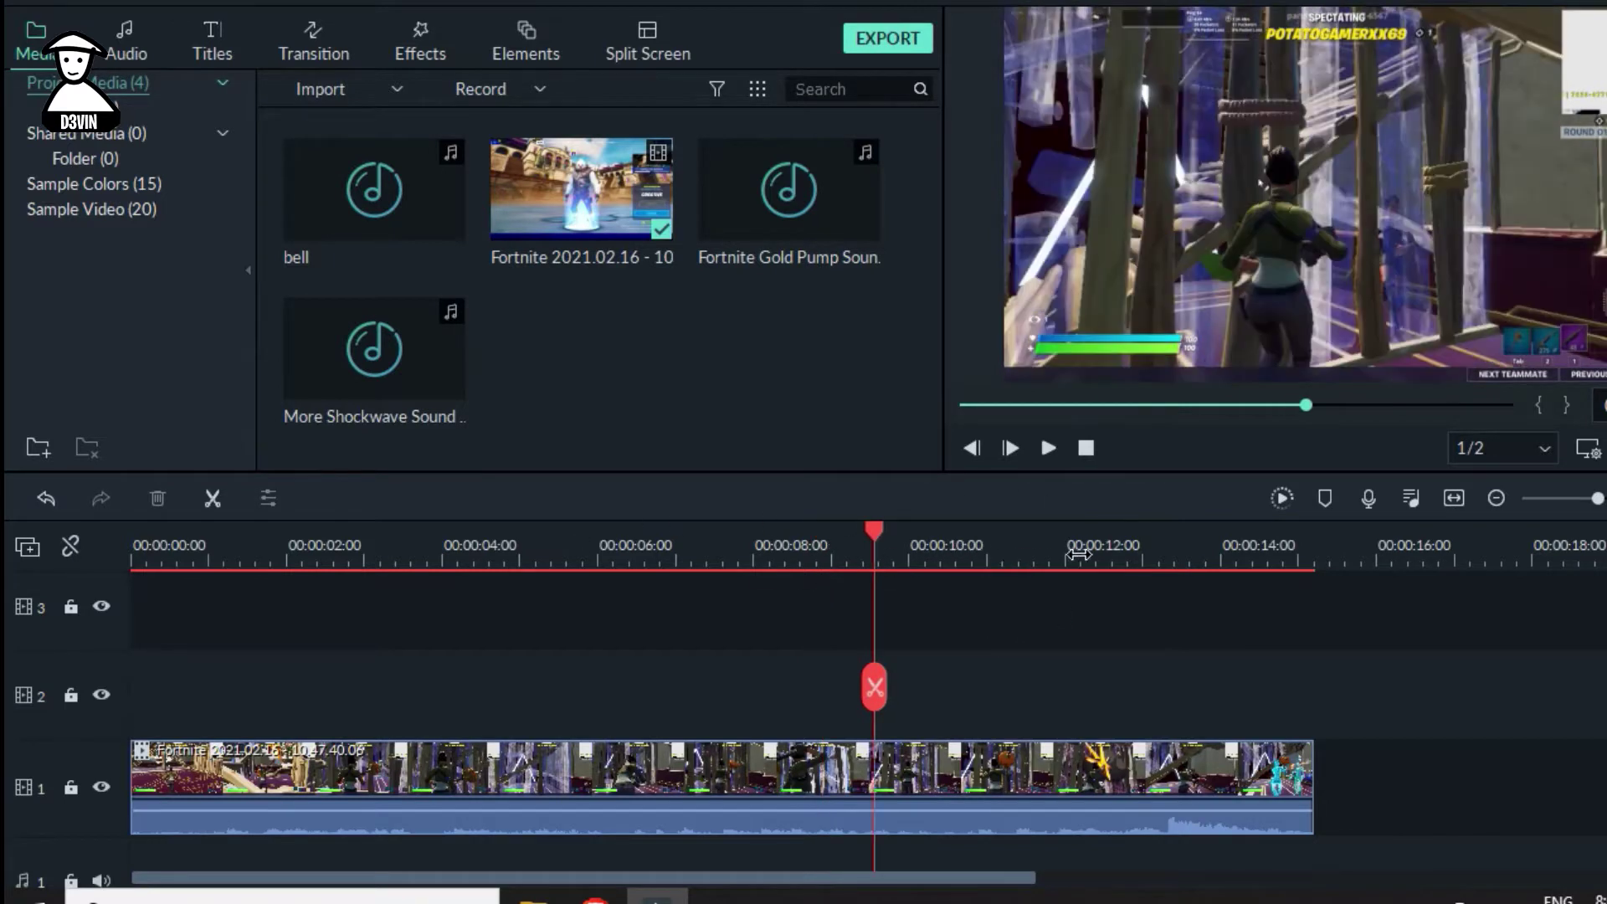
{"action": "left_click", "coordinate": [1058, 563]}
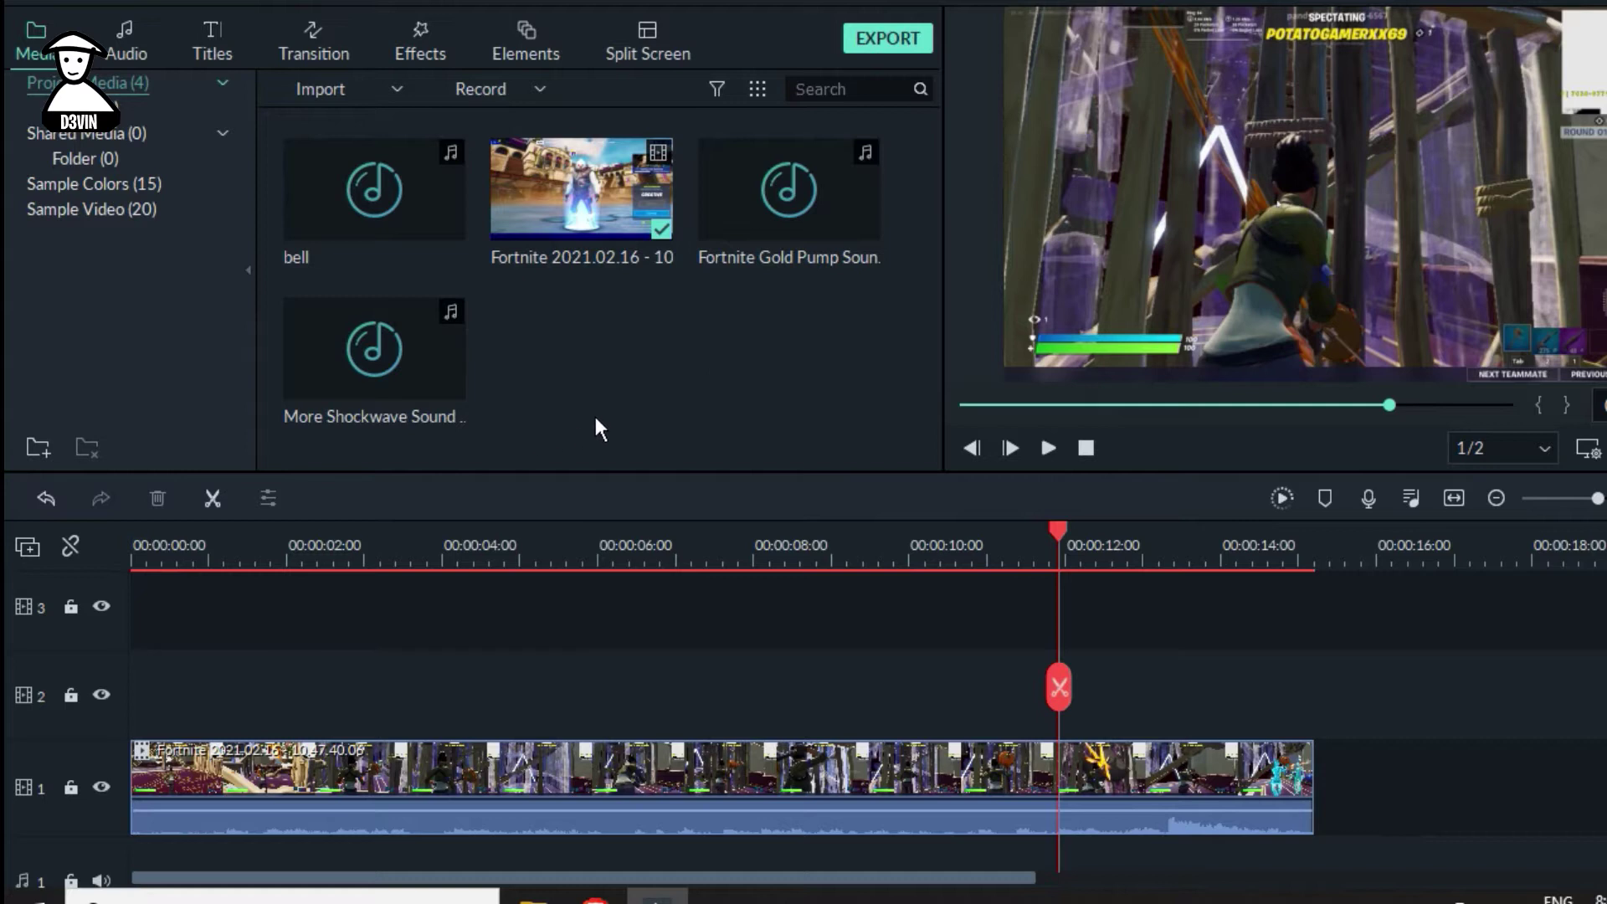
{"action": "left_click", "coordinate": [445, 244]}
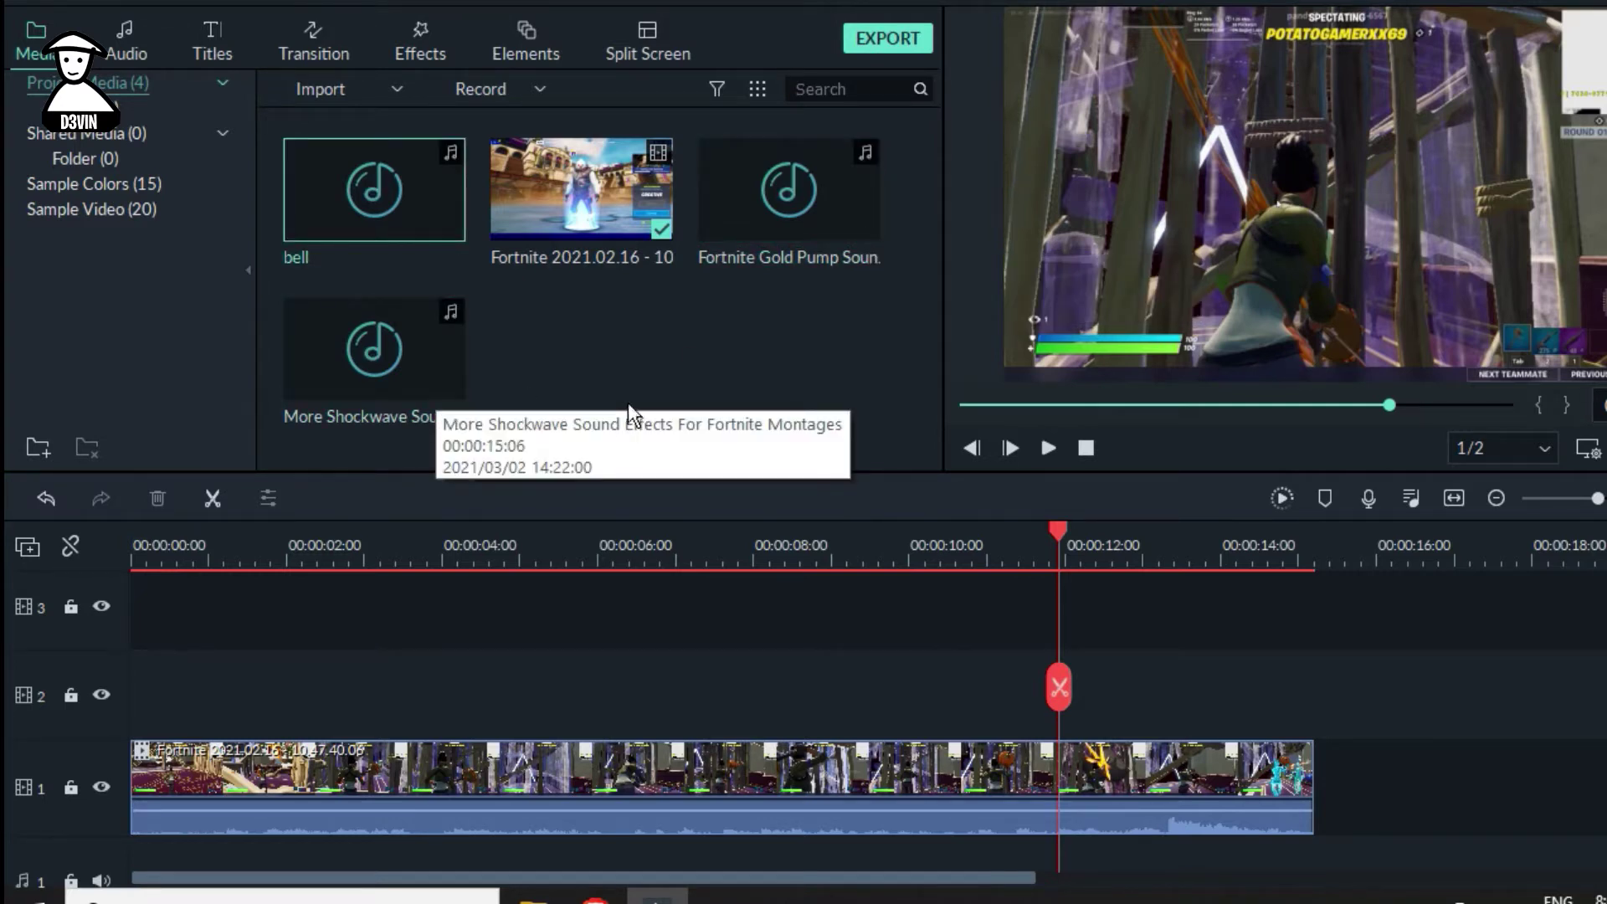
{"action": "double_click", "coordinate": [458, 398]}
{"action": "left_click", "coordinate": [462, 224]}
{"action": "left_click", "coordinate": [745, 249]}
{"action": "key", "text": "space"}
Split the gameplay clip where the 140 damage hit lands, at about 00:00:13:08
{"action": "left_click_drag", "start_coordinate": [1110, 560], "coordinate": [997, 552]}
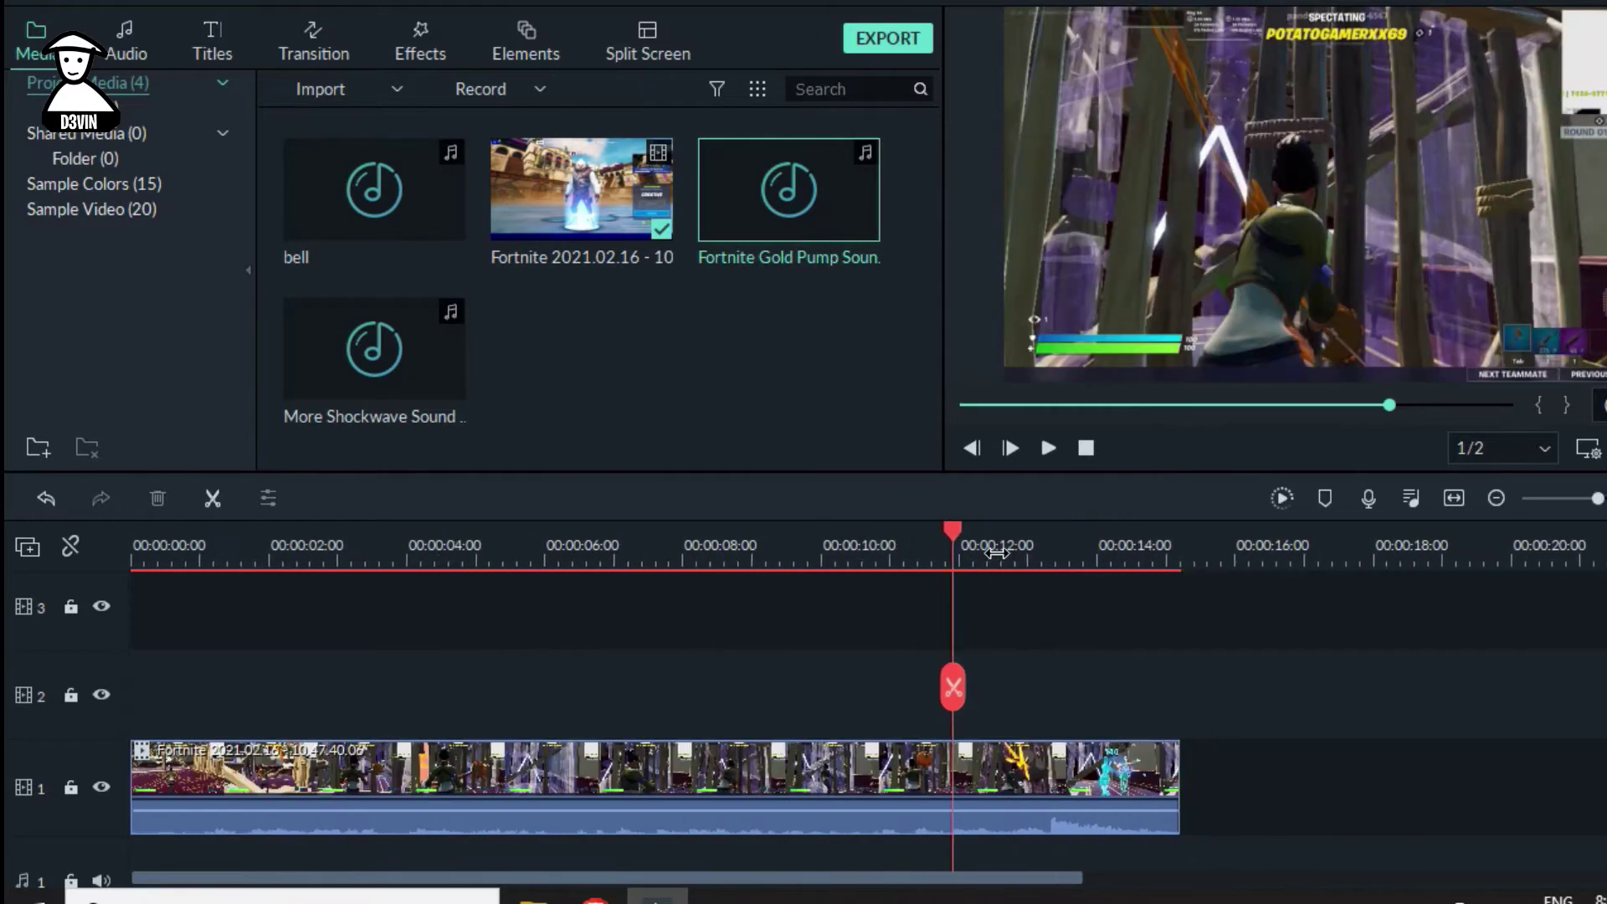
{"action": "left_click", "coordinate": [844, 551]}
{"action": "left_click_drag", "start_coordinate": [1109, 556], "coordinate": [1373, 558]}
{"action": "left_click_drag", "start_coordinate": [1239, 658], "coordinate": [628, 617]}
{"action": "mouse_move", "coordinate": [800, 544]}
{"action": "left_mouse_down"}
{"action": "mouse_move", "coordinate": [737, 535]}
{"action": "mouse_move", "coordinate": [816, 536]}
{"action": "mouse_move", "coordinate": [801, 531]}
{"action": "left_mouse_up"}
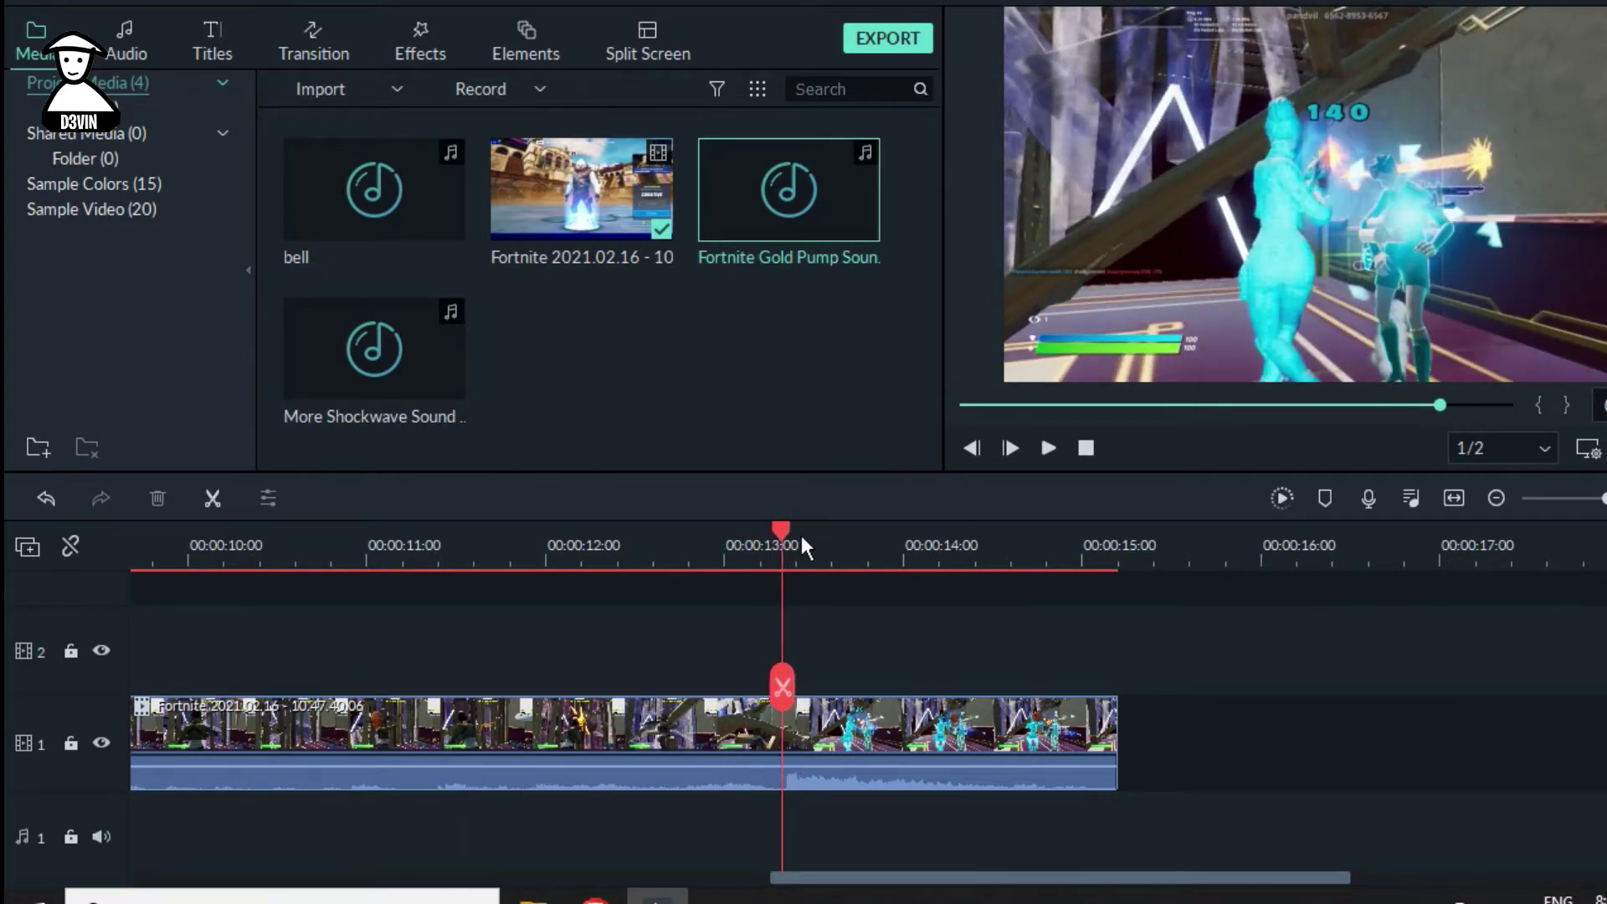
{"action": "scroll", "coordinate": [831, 546], "scroll_direction": "up", "scroll_amount": 3}
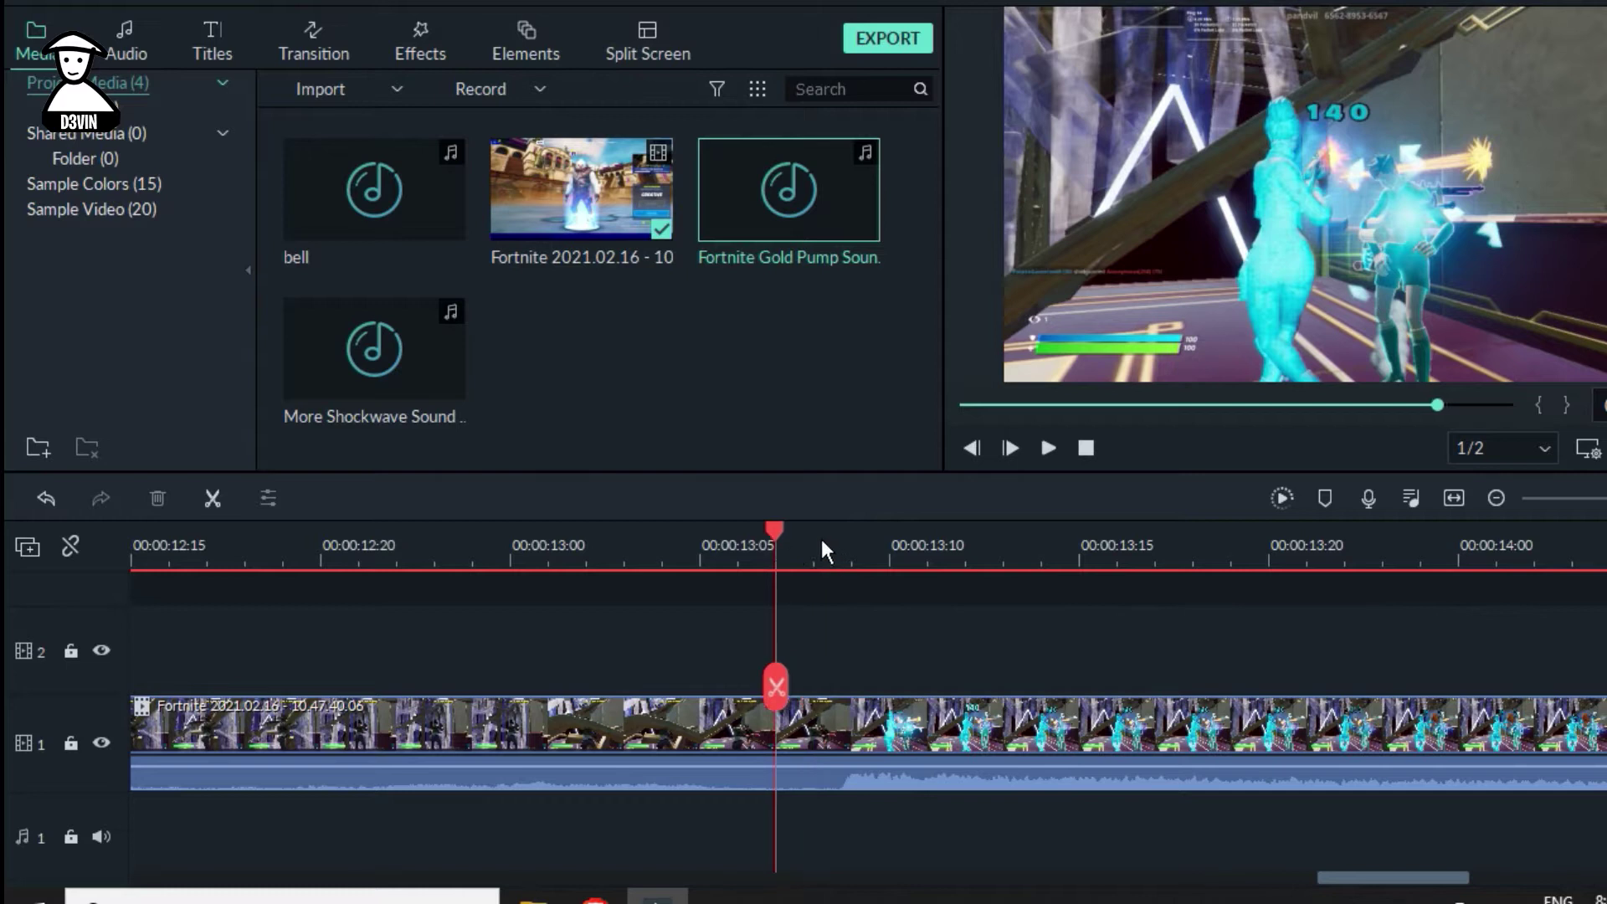
{"action": "key", "text": "ctrl+b"}
Play through the footage following the hit and split it again at about 00:00:14:07
{"action": "left_click_drag", "start_coordinate": [1030, 548], "coordinate": [1473, 564]}
{"action": "scroll", "coordinate": [1353, 570], "scroll_direction": "down", "scroll_amount": 3}
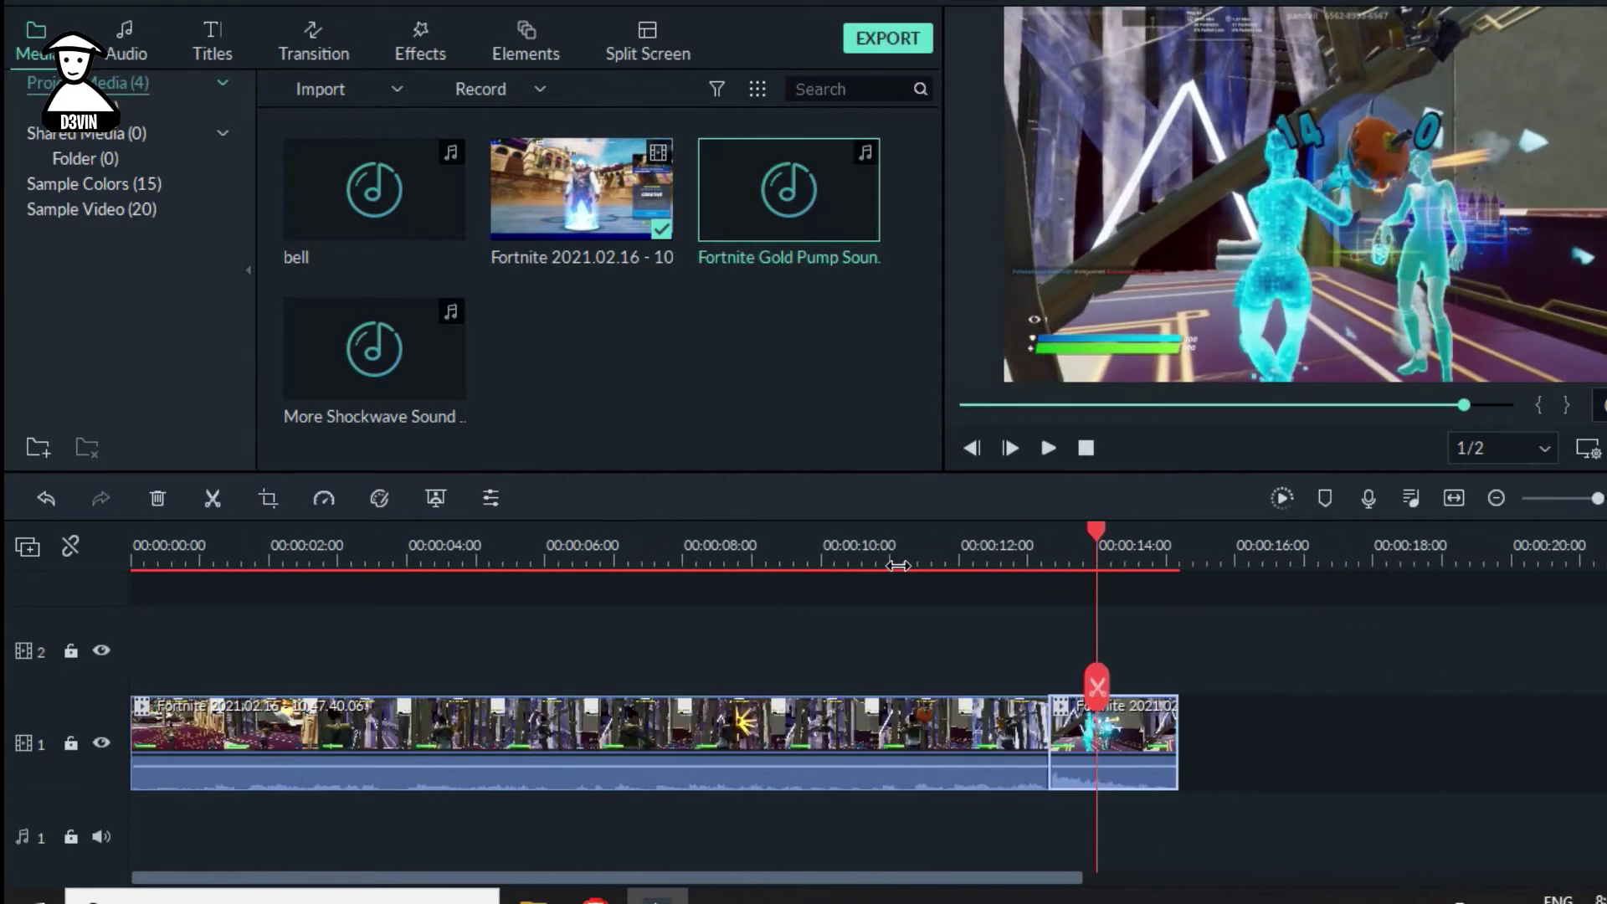
{"action": "left_click", "coordinate": [1070, 557]}
{"action": "key", "text": "space"}
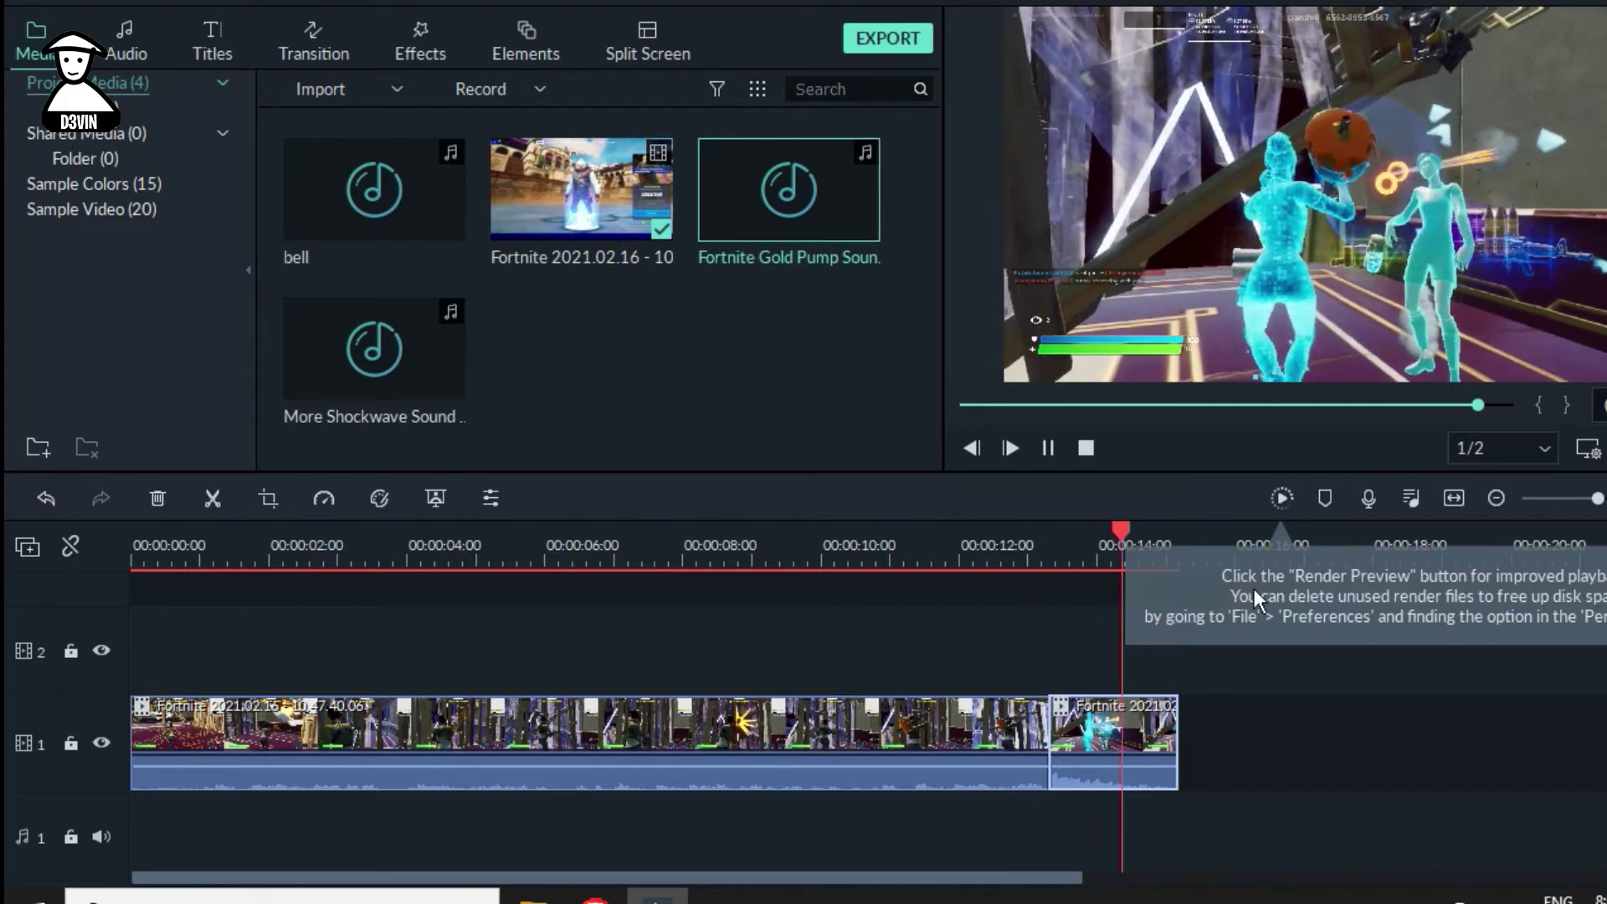
{"action": "left_click", "coordinate": [1098, 556]}
{"action": "key", "text": "space"}
{"action": "key", "text": "space"}
{"action": "left_click", "coordinate": [1146, 549]}
{"action": "left_click_drag", "start_coordinate": [1148, 549], "coordinate": [1157, 545]}
{"action": "left_click", "coordinate": [1119, 549]}
{"action": "left_click", "coordinate": [1134, 553]}
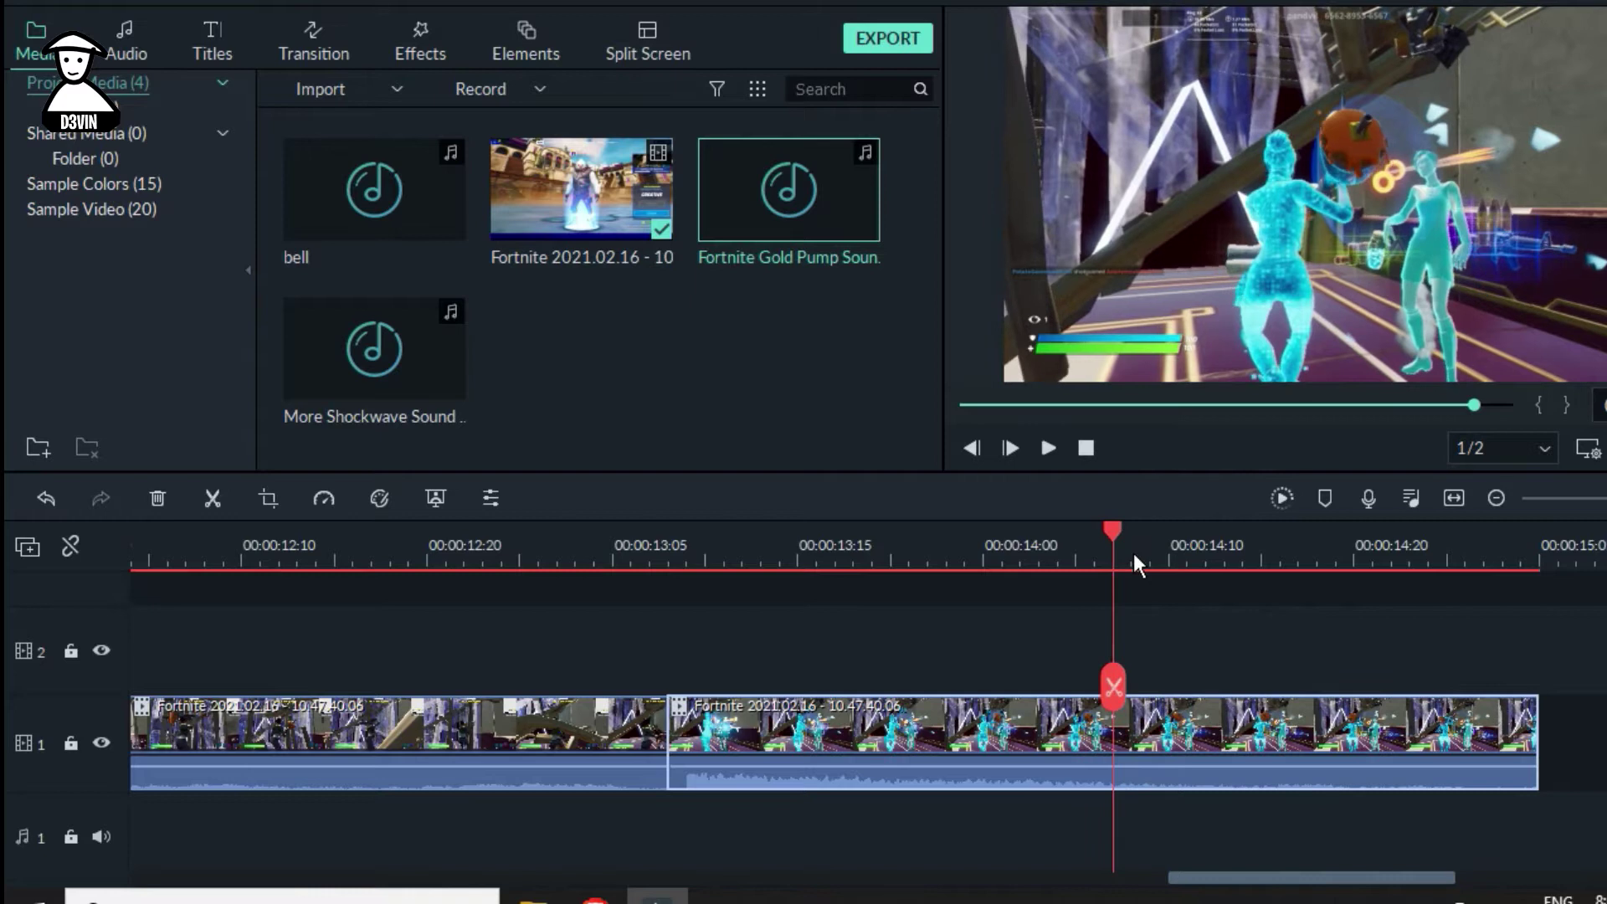
{"action": "key", "text": "ctrl+b"}
{"action": "left_click", "coordinate": [908, 801]}
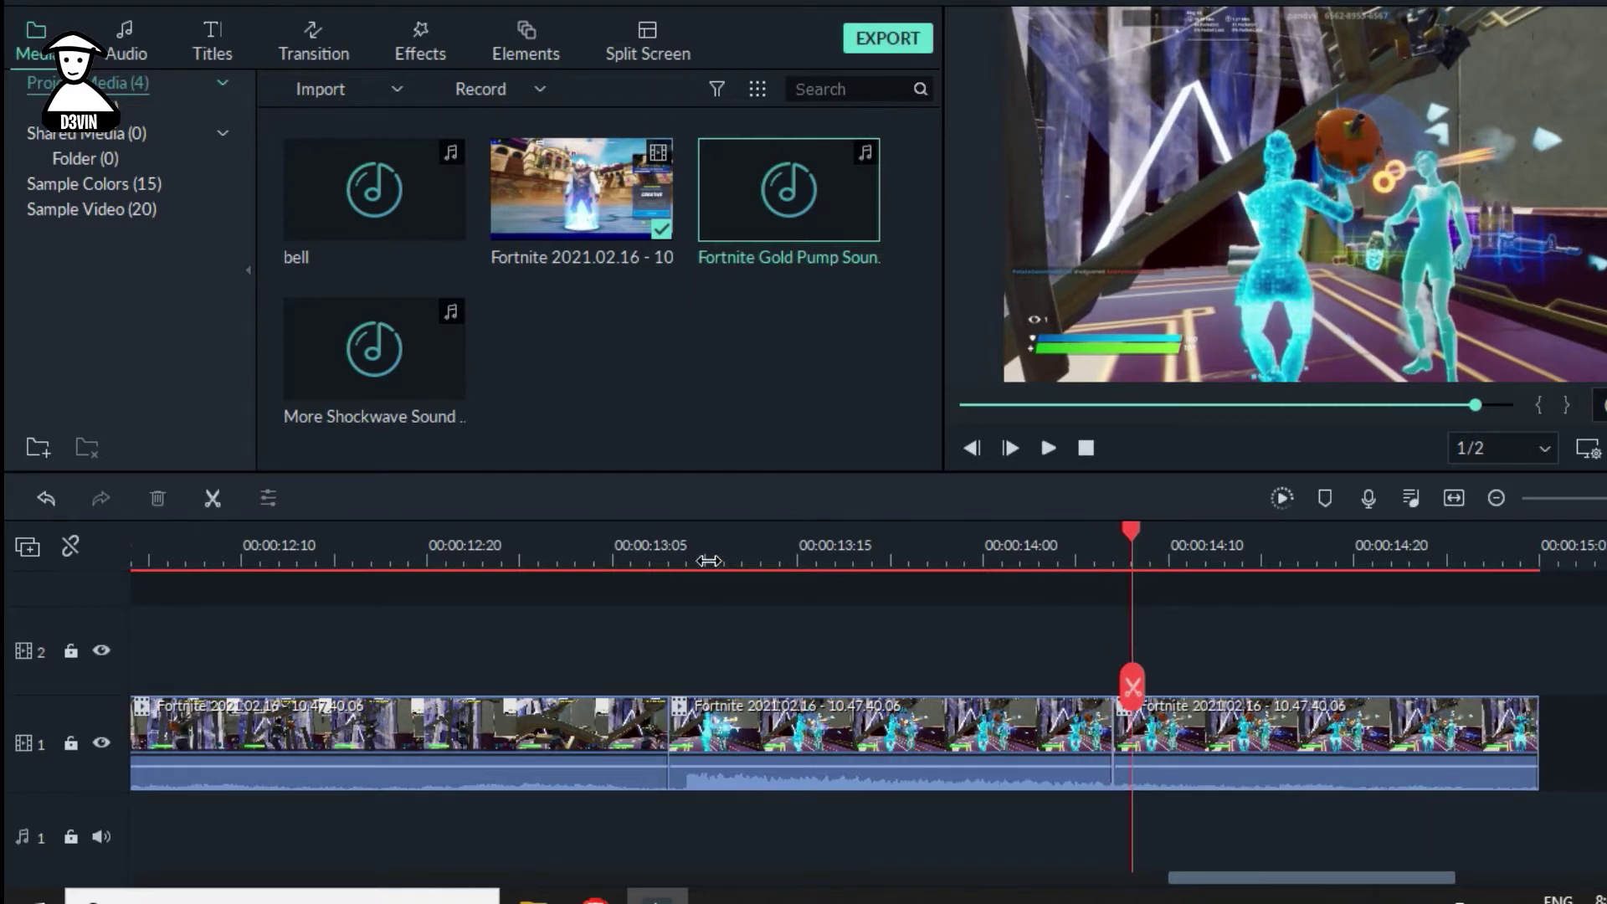
Play back the cuts and place the bell sound on audio track 1, starting at the first cut
{"action": "left_click", "coordinate": [298, 551]}
{"action": "key", "text": "space"}
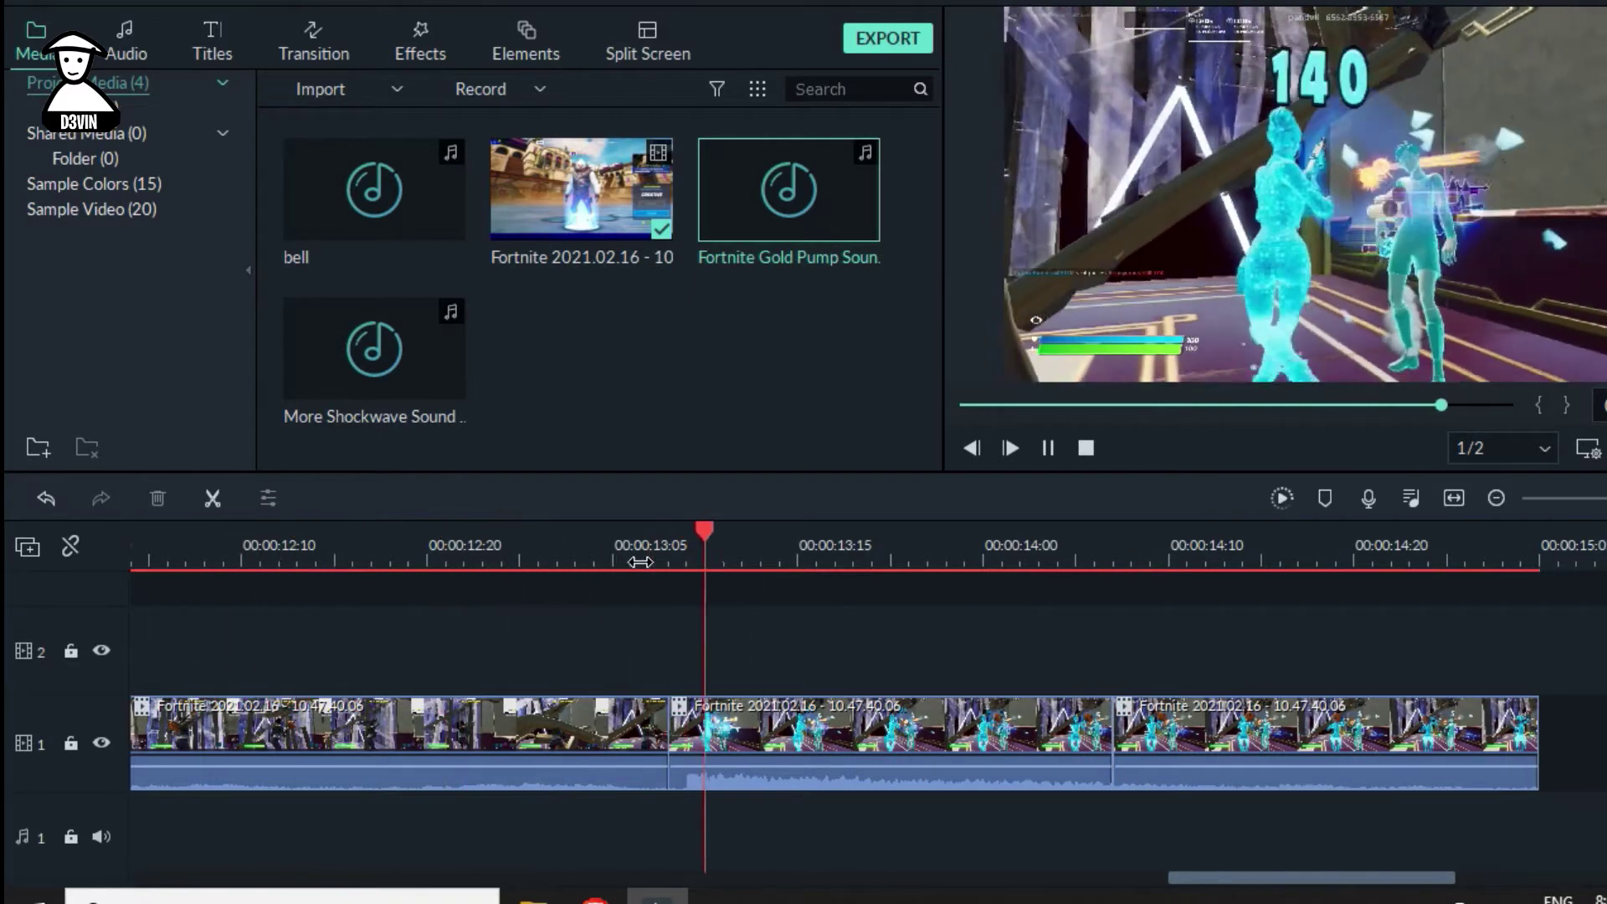
{"action": "key", "text": "space"}
{"action": "left_click_drag", "start_coordinate": [545, 556], "coordinate": [1109, 553]}
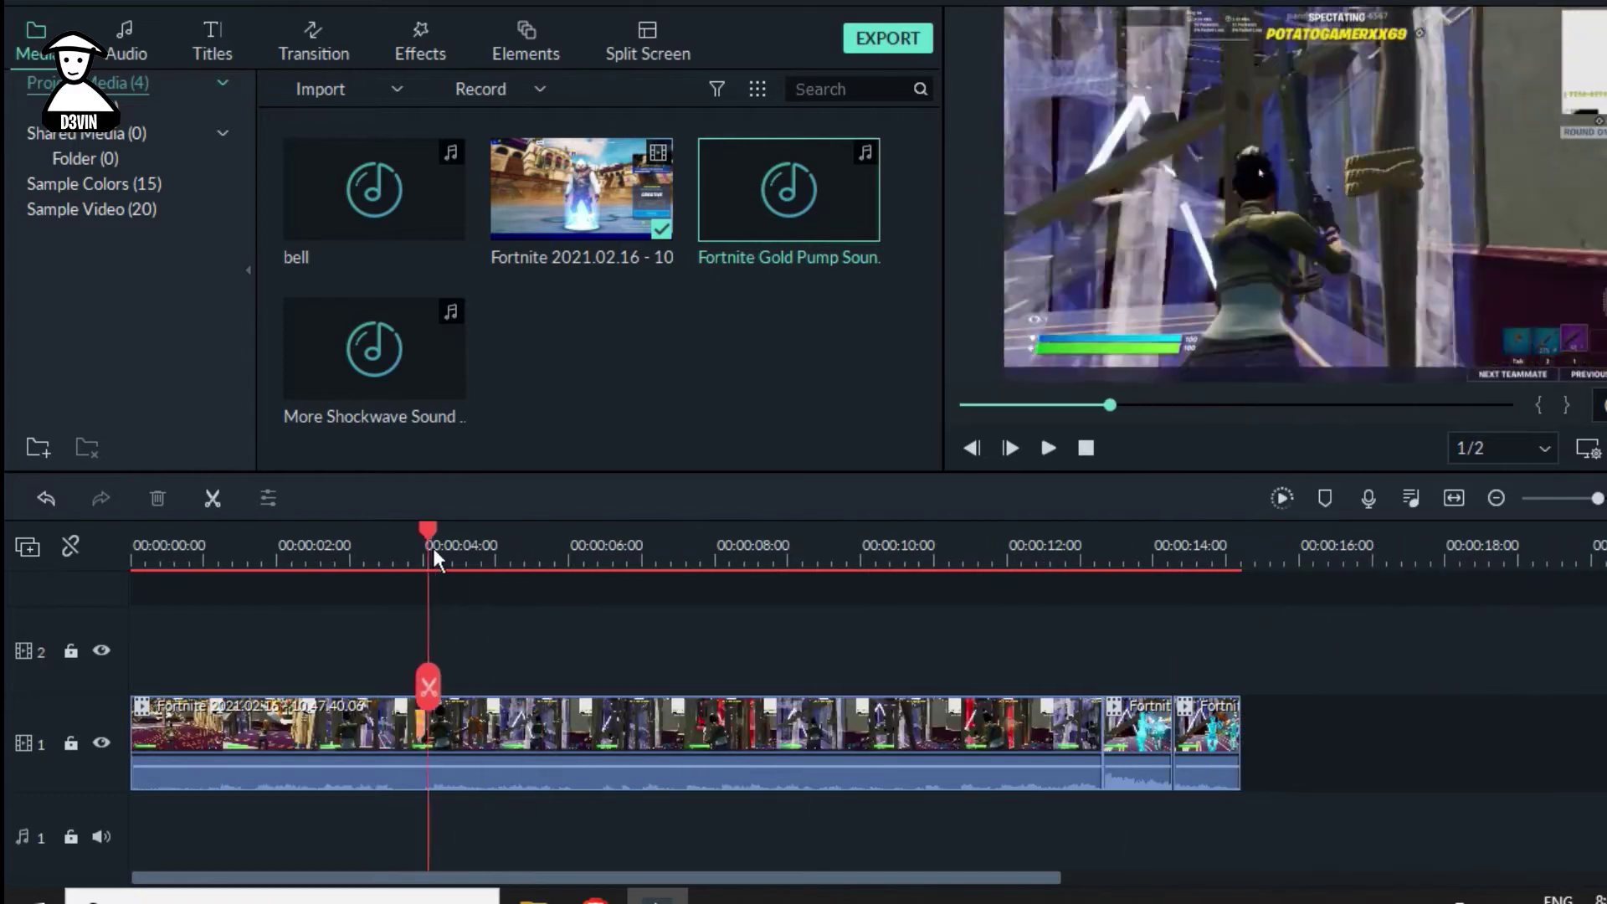
{"action": "scroll", "coordinate": [1114, 551], "scroll_direction": "up", "scroll_amount": 5}
{"action": "left_click_drag", "start_coordinate": [1369, 634], "coordinate": [1050, 672]}
{"action": "left_click", "coordinate": [748, 553]}
{"action": "left_click", "coordinate": [483, 226]}
{"action": "left_click_drag", "start_coordinate": [436, 220], "coordinate": [728, 768]}
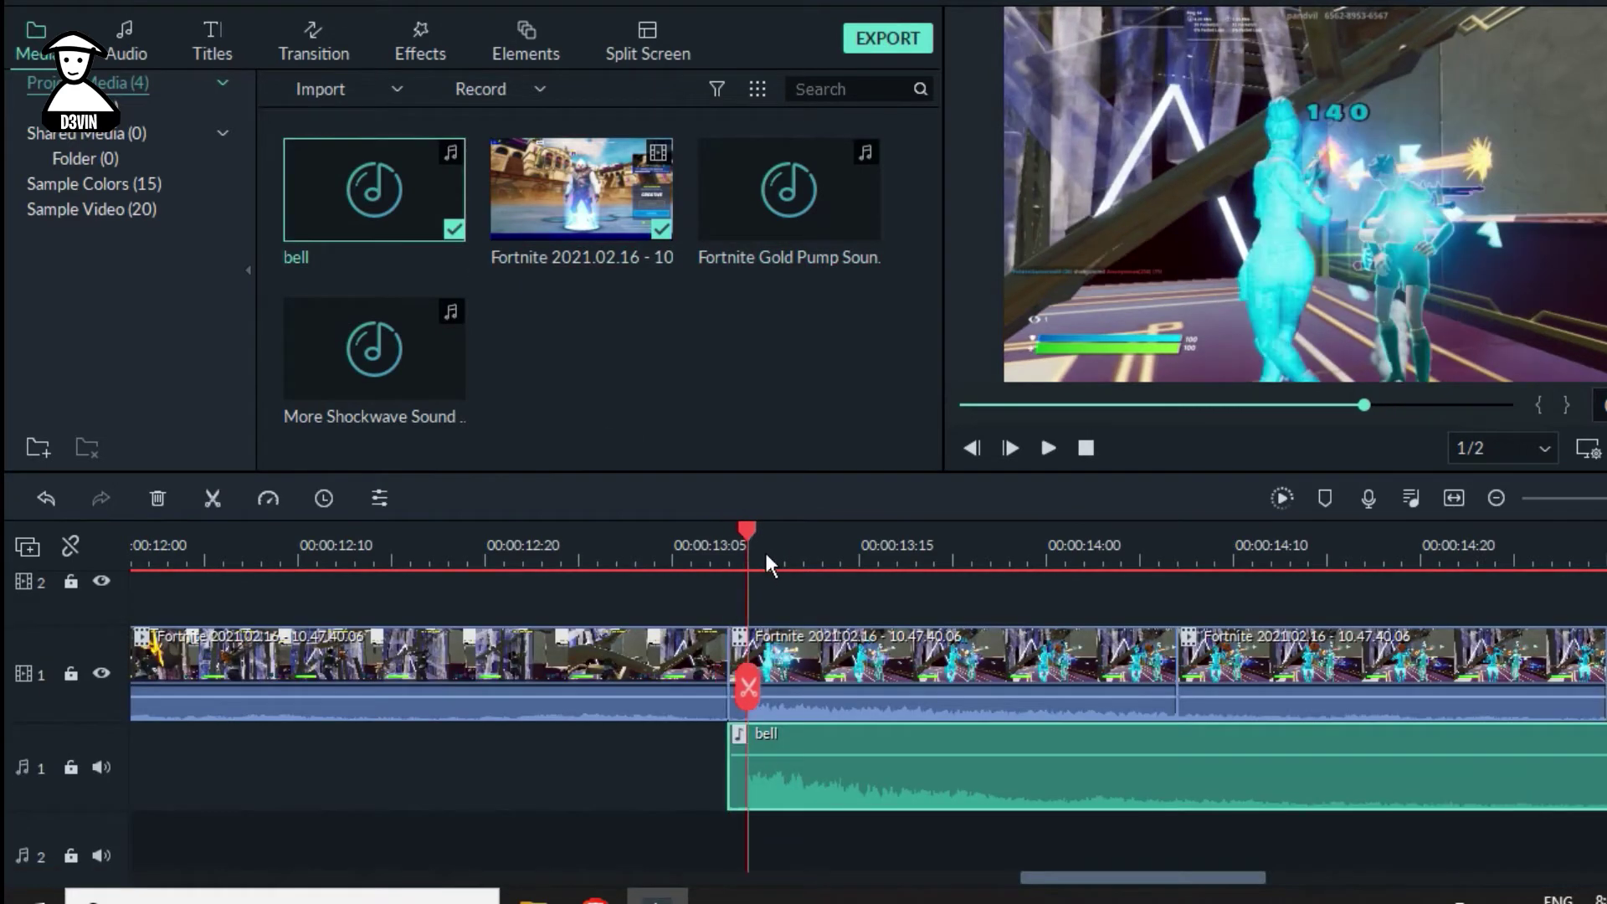
Trim the bell sound to start at about 00:00:13:09 and end at the second cut, removing the excess pieces
{"action": "key", "text": "ctrl+b"}
{"action": "left_click", "coordinate": [738, 787]}
{"action": "key", "text": "Delete"}
{"action": "left_click", "coordinate": [1178, 554]}
{"action": "left_click", "coordinate": [1227, 797]}
{"action": "key", "text": "ctrl+b"}
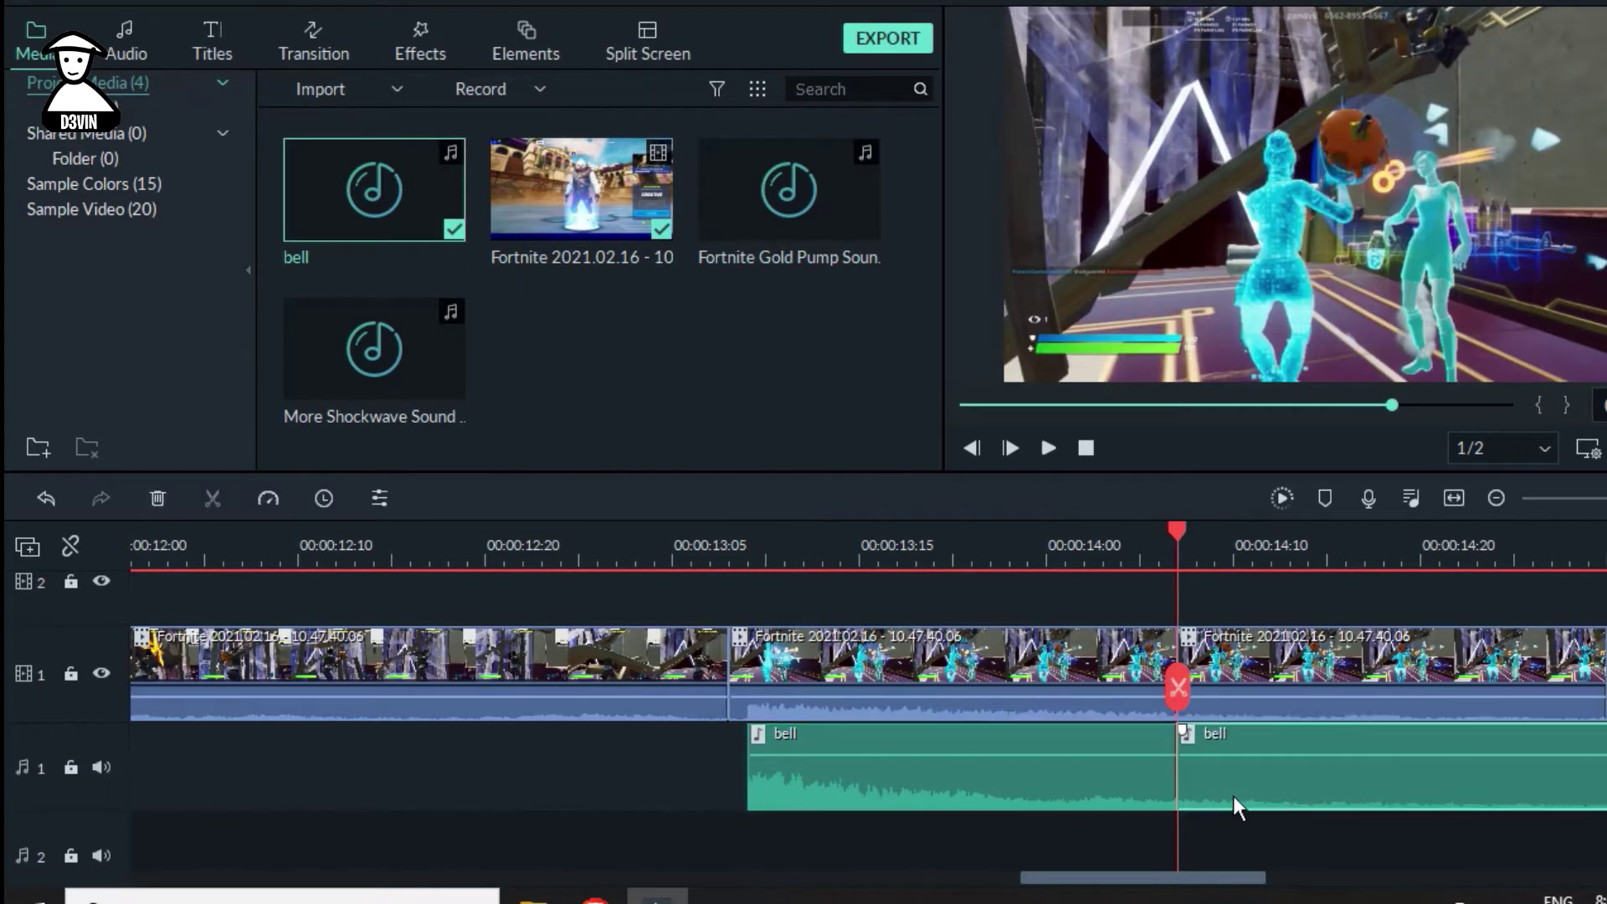
{"action": "left_click", "coordinate": [1249, 795]}
{"action": "key", "text": "Delete"}
Lower the bell sound's volume slightly and play it back against the hit
{"action": "key", "text": "Up"}
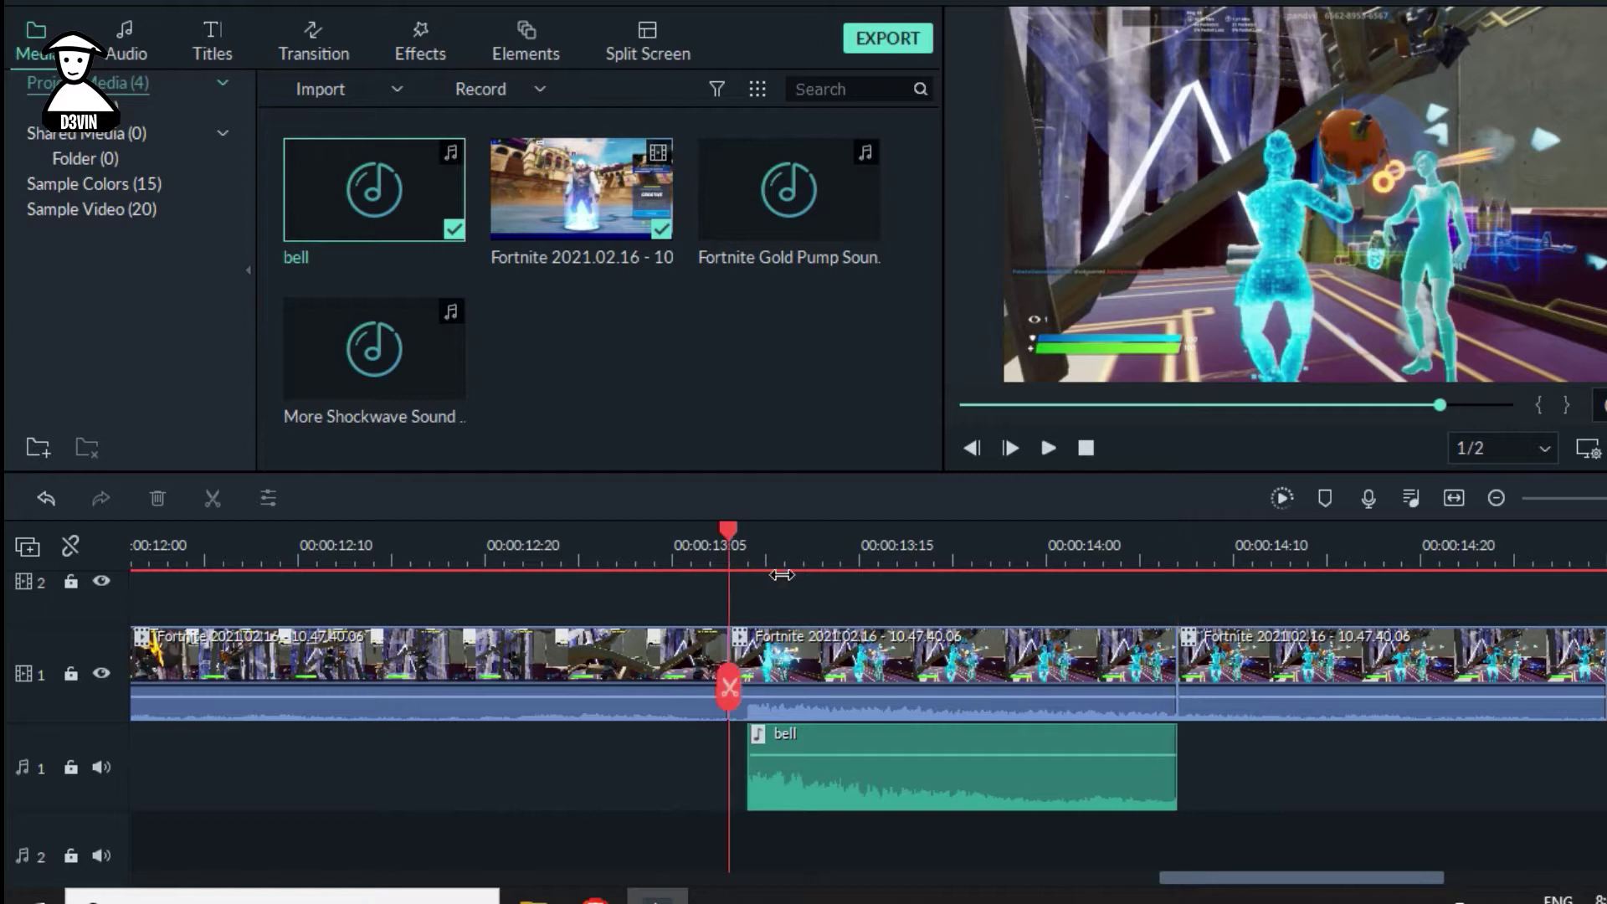
{"action": "left_click", "coordinate": [1018, 741]}
{"action": "key", "text": "space"}
{"action": "key", "text": "space"}
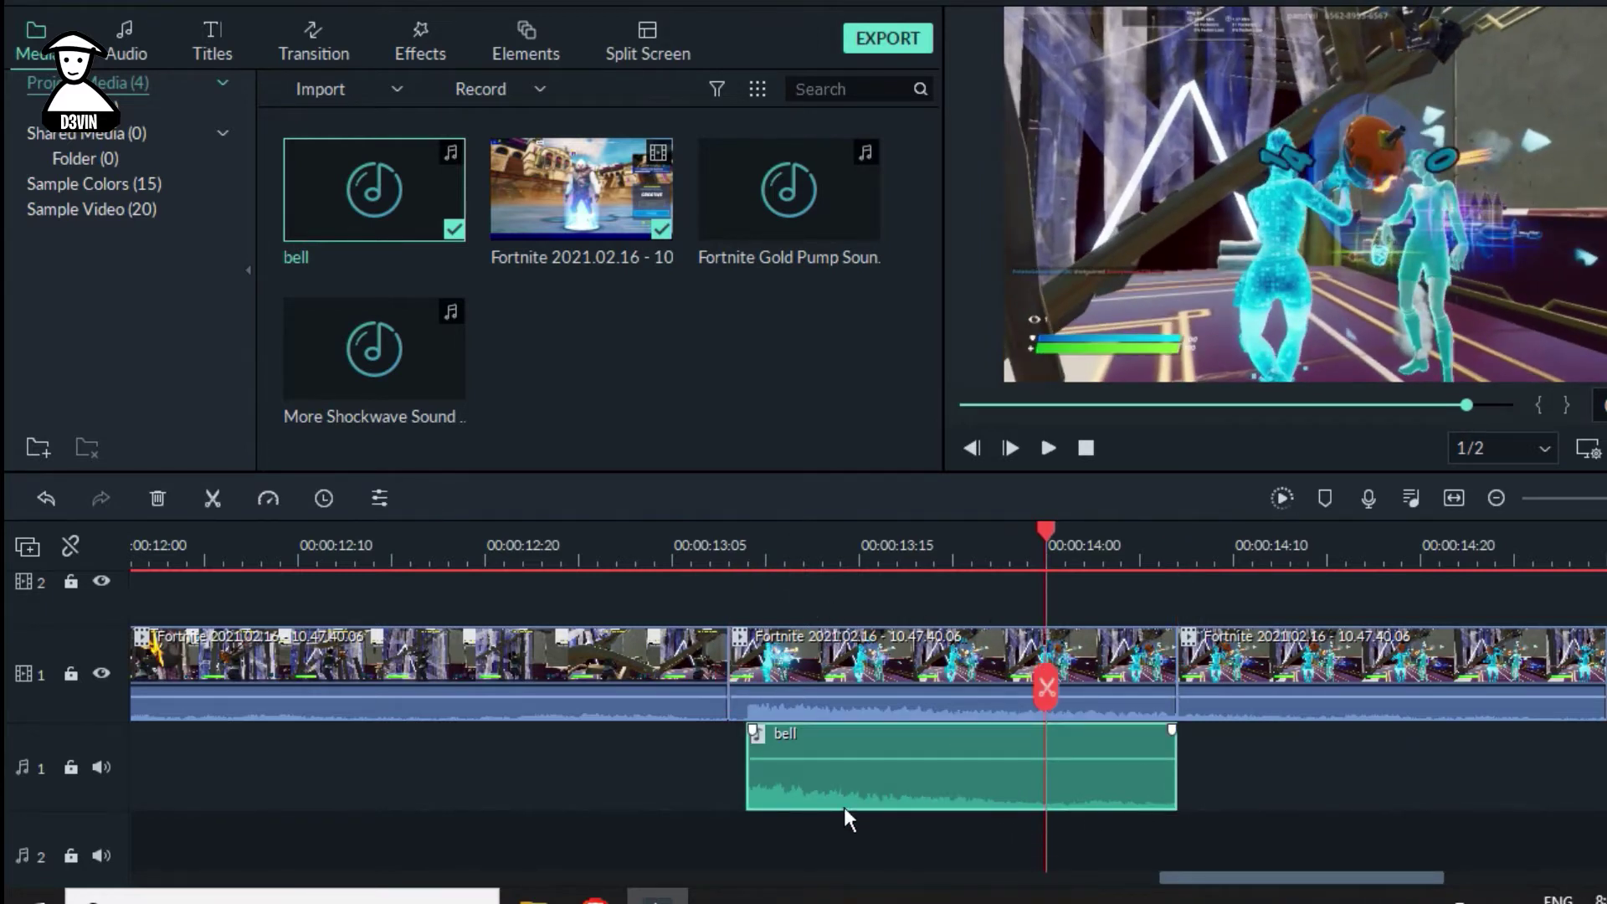
{"action": "left_click", "coordinate": [720, 557]}
{"action": "key", "text": "space"}
{"action": "key", "text": "space"}
{"action": "left_click", "coordinate": [720, 556]}
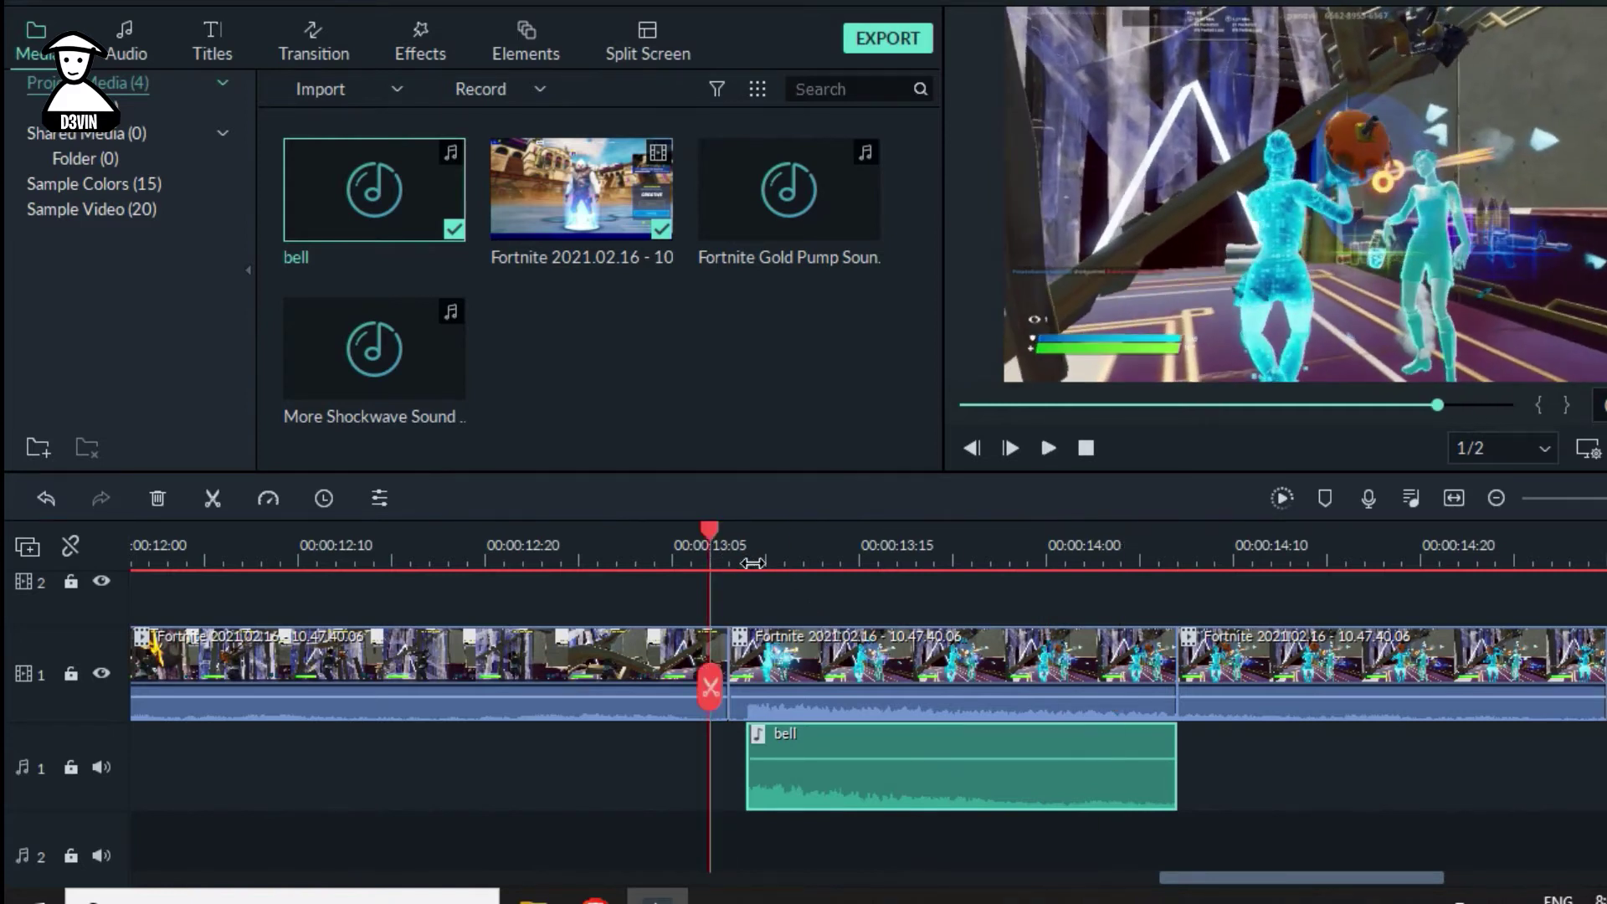
{"action": "key", "text": "space"}
{"action": "left_click", "coordinate": [636, 554]}
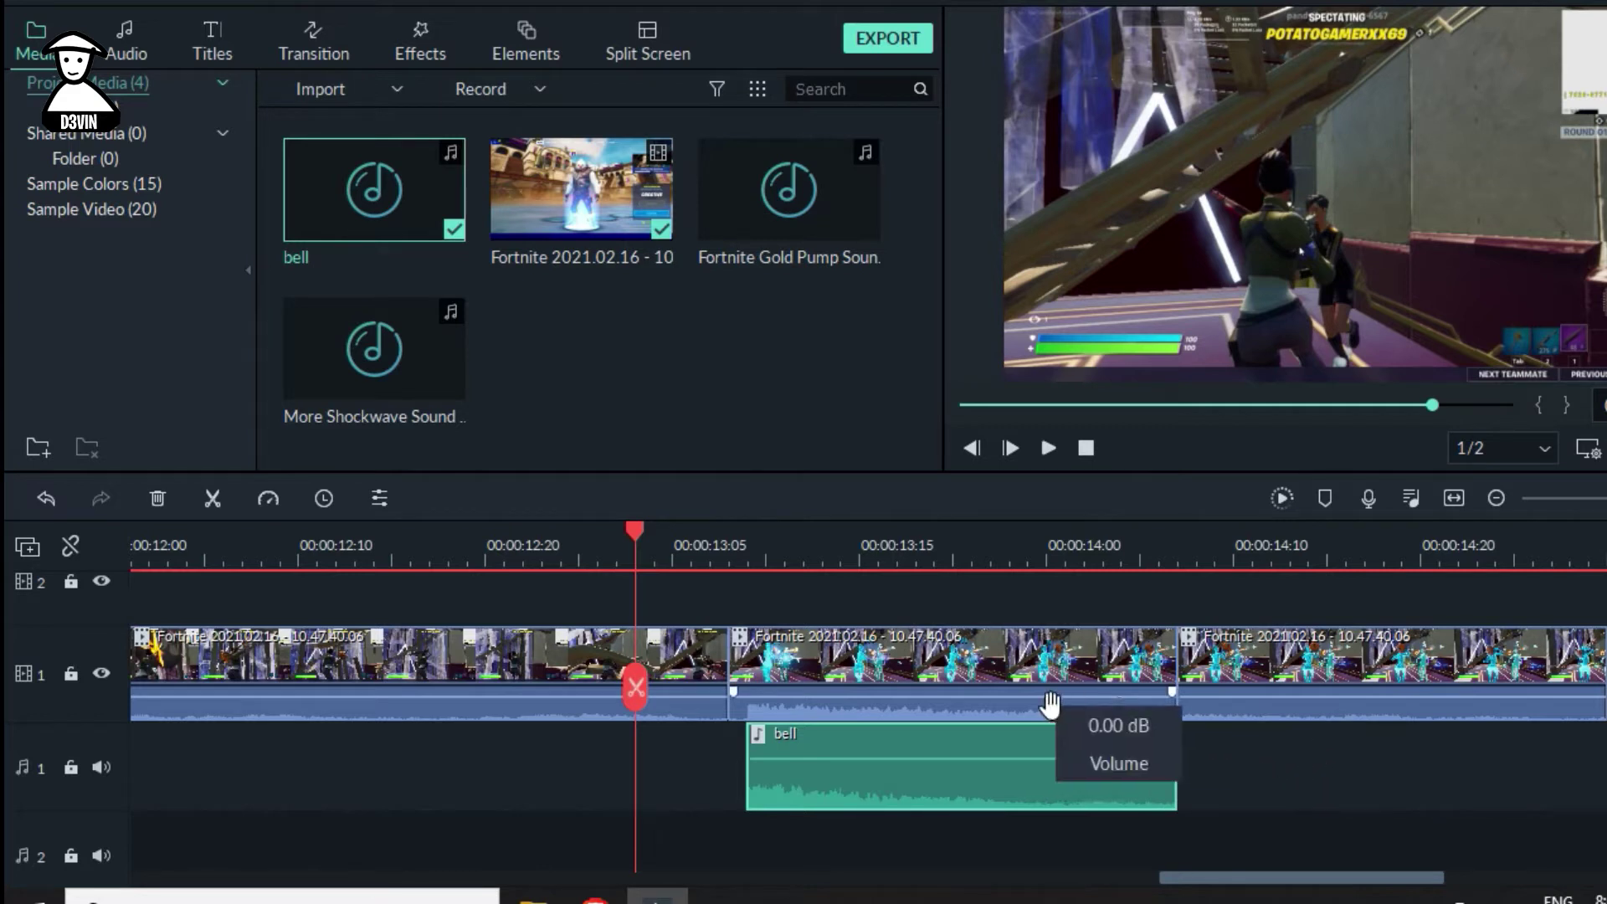
{"action": "key", "text": "space"}
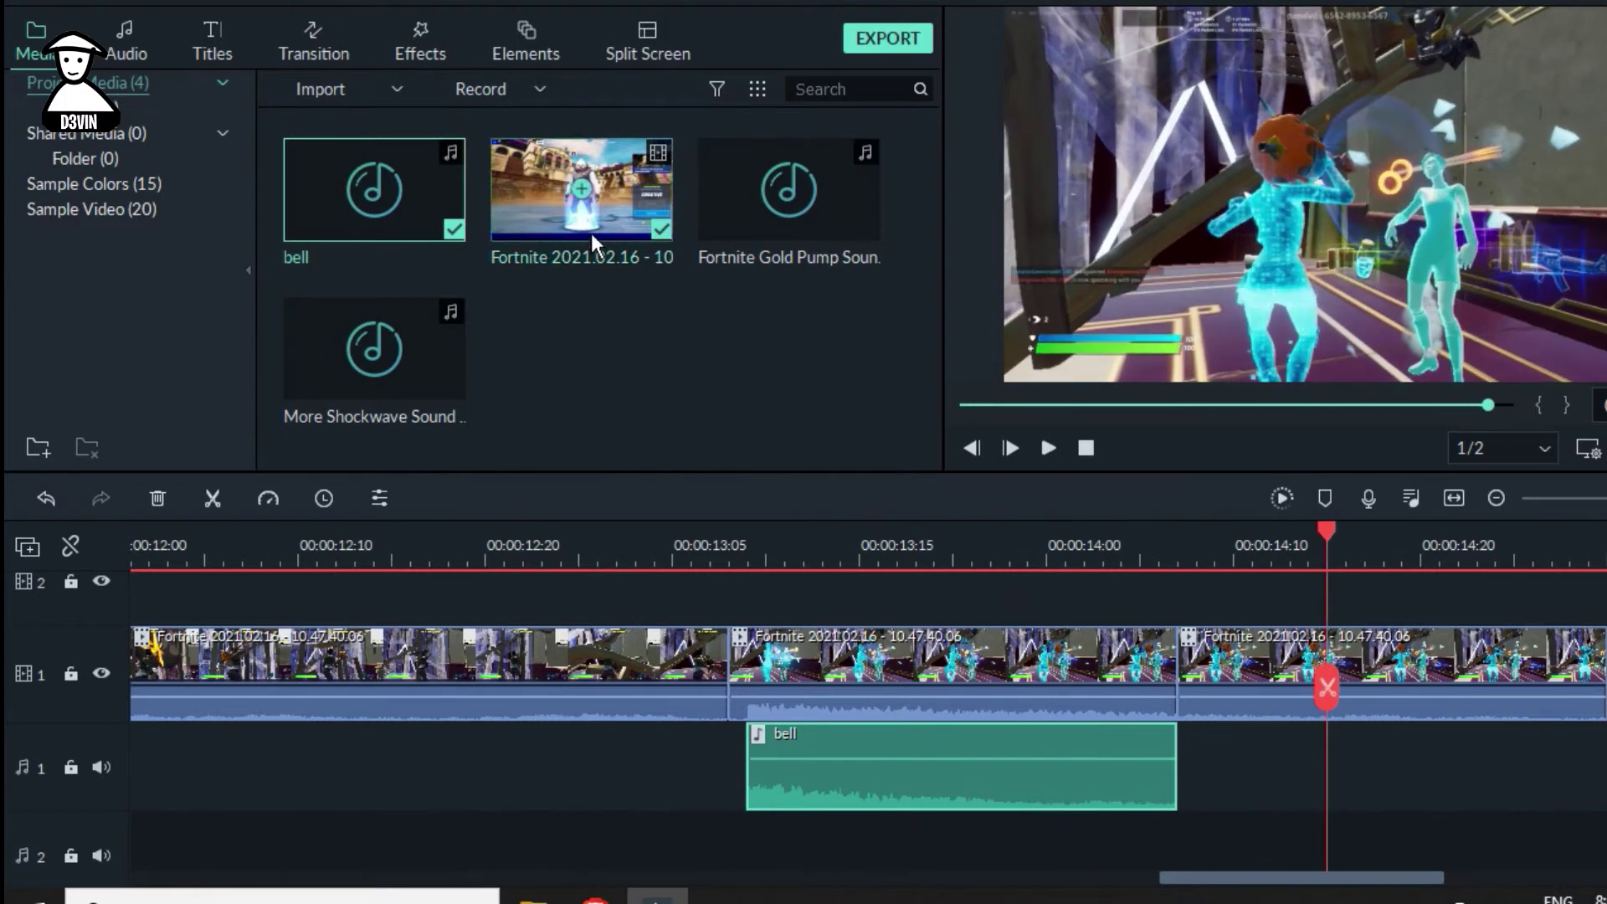
Add the More Shockwave Sound Effects clip to audio track 2 and trim its beginning to about 00:00:13:04
{"action": "double_click", "coordinate": [431, 402]}
{"action": "left_click_drag", "start_coordinate": [437, 400], "coordinate": [589, 841]}
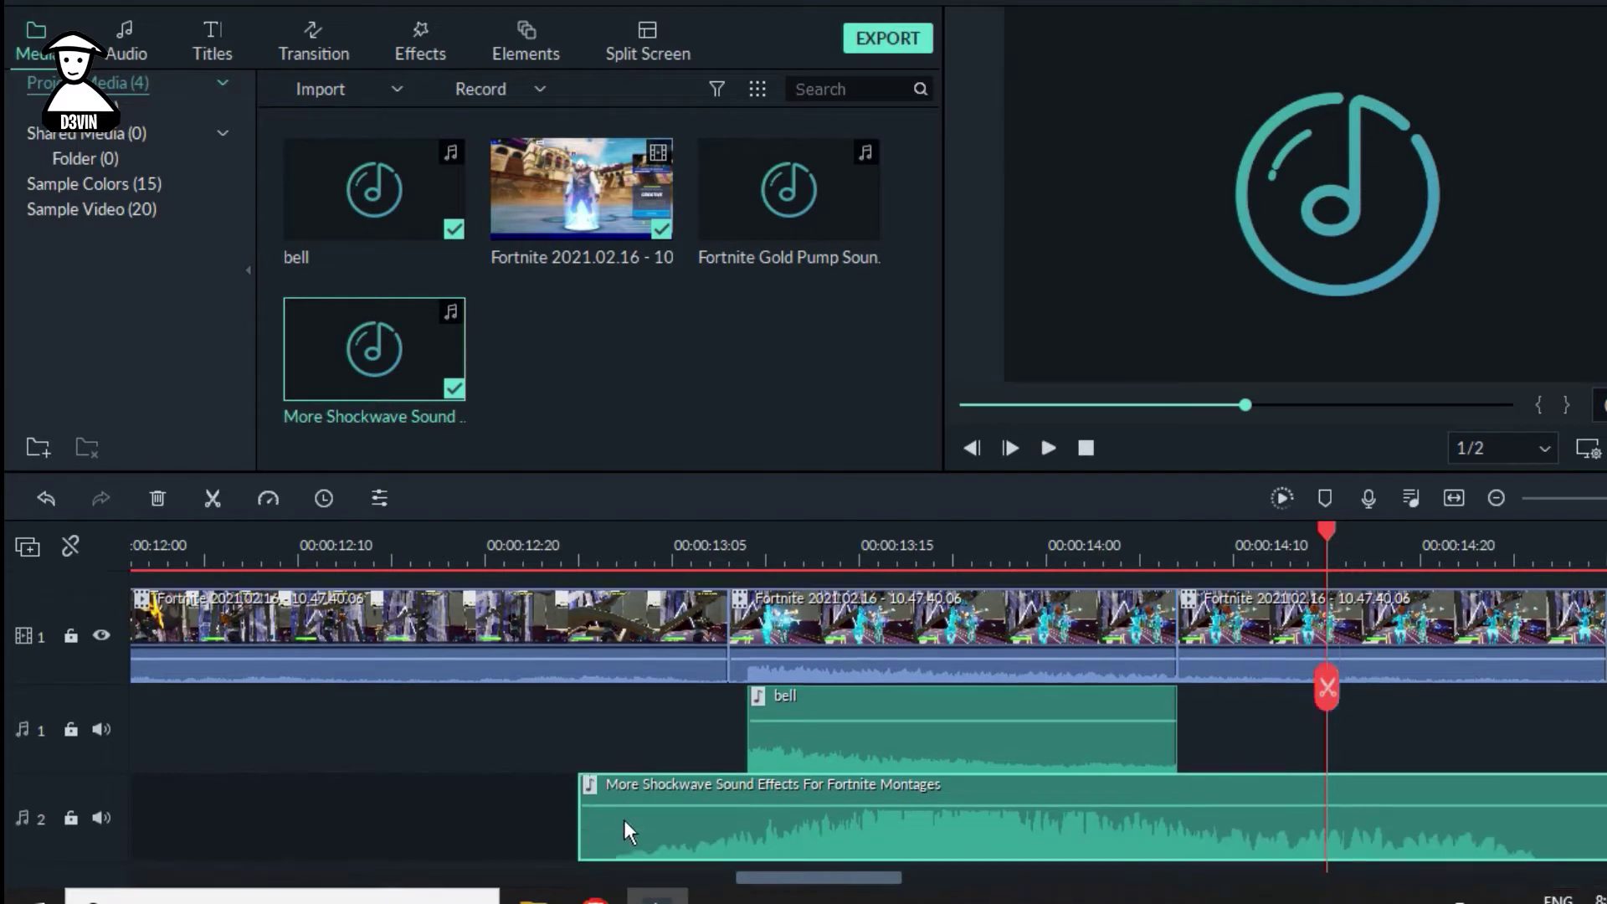
{"action": "left_click", "coordinate": [674, 548]}
{"action": "left_click", "coordinate": [673, 545]}
{"action": "left_click", "coordinate": [658, 688]}
{"action": "left_click", "coordinate": [645, 782]}
{"action": "key", "text": "Delete"}
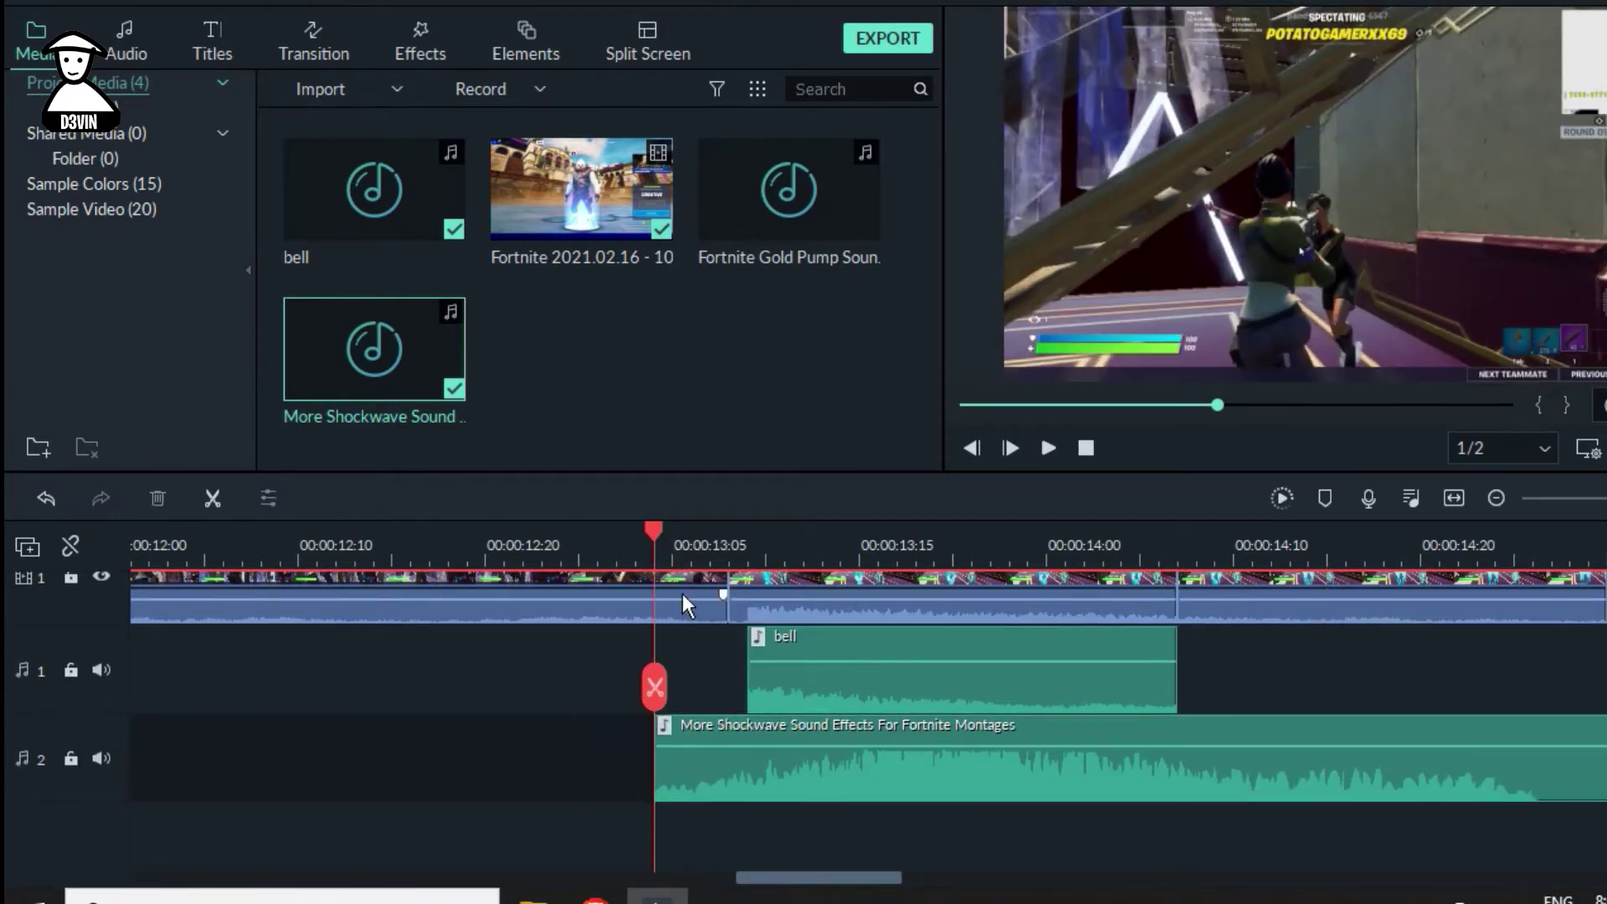
Split the shockwave sound at about 00:00:14:18 and delete the remainder after the cut
{"action": "left_click", "coordinate": [710, 548]}
{"action": "left_click_drag", "start_coordinate": [722, 545], "coordinate": [1398, 601]}
{"action": "left_click", "coordinate": [1480, 797]}
{"action": "key", "text": "ctrl+b"}
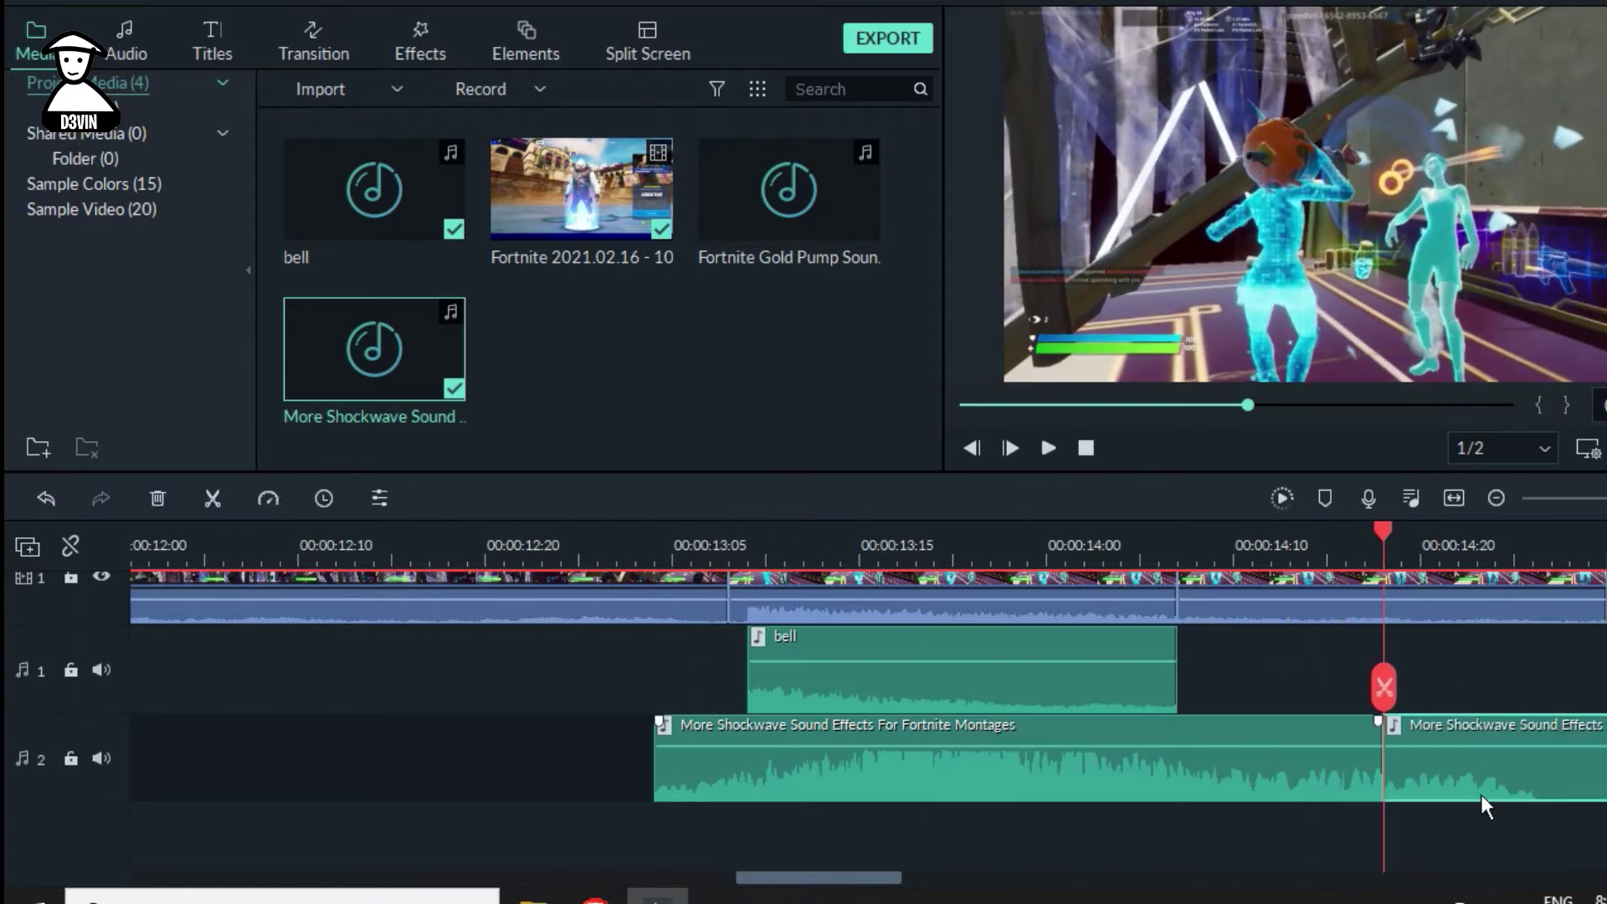
{"action": "key", "text": "Delete"}
Shift the shockwave sound earlier to start at about 00:00:13:02 and play back its timing against the hit
{"action": "left_click_drag", "start_coordinate": [1148, 792], "coordinate": [1104, 784]}
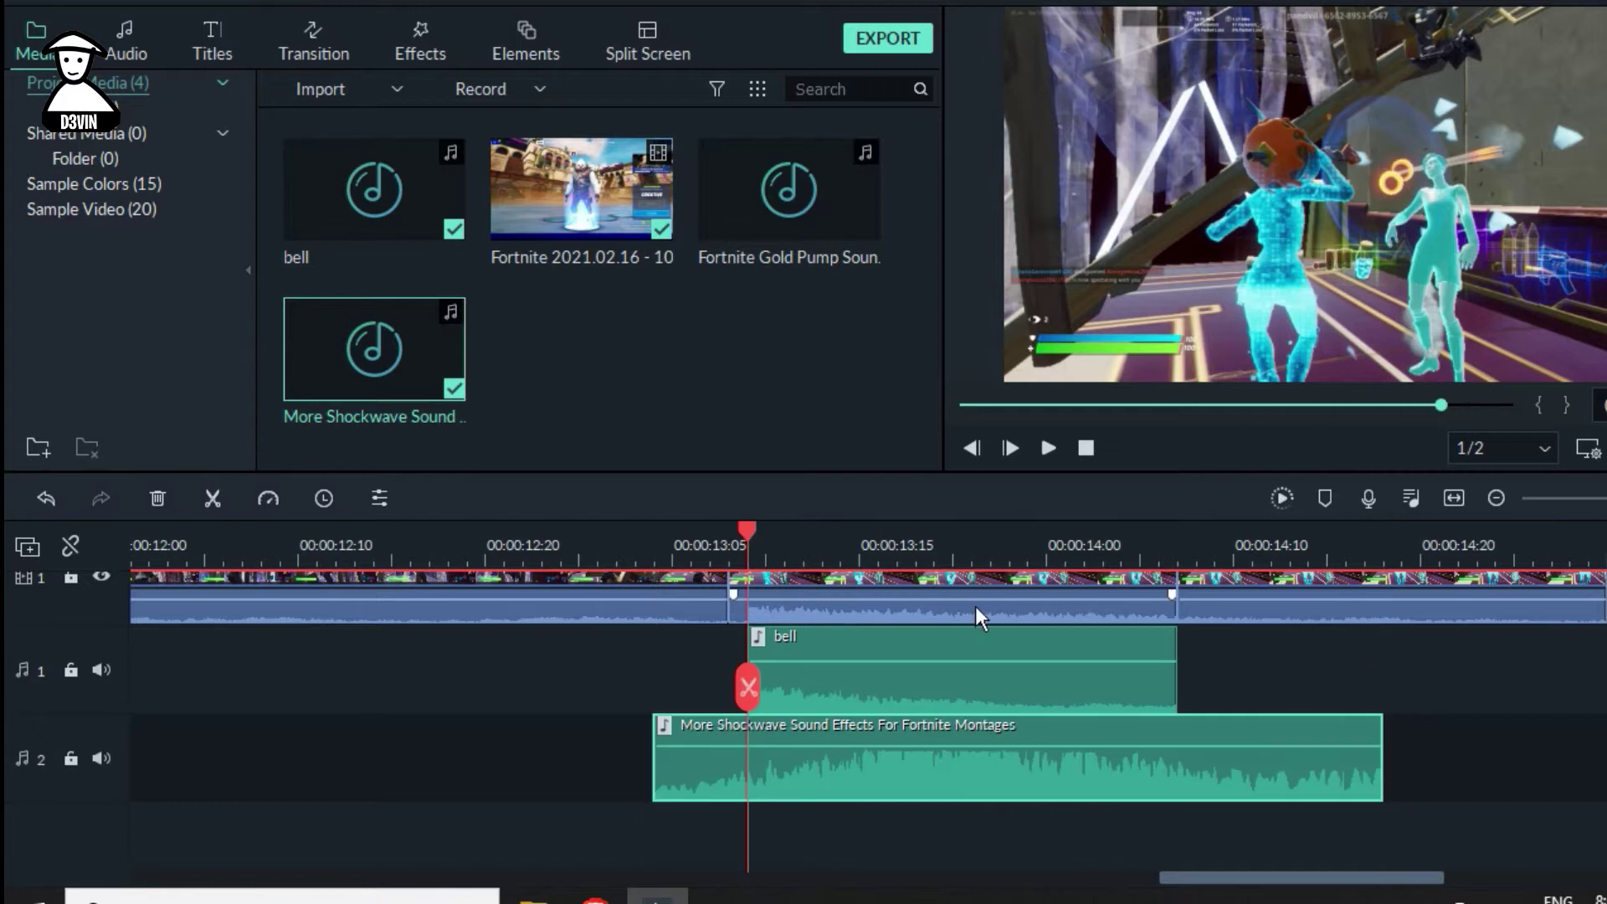
{"action": "scroll", "coordinate": [1169, 695], "scroll_direction": "up", "scroll_amount": 2}
{"action": "left_click_drag", "start_coordinate": [910, 554], "coordinate": [1236, 556]}
{"action": "scroll", "coordinate": [1225, 683], "scroll_direction": "down", "scroll_amount": 1}
{"action": "left_click_drag", "start_coordinate": [1072, 827], "coordinate": [991, 817]}
{"action": "left_click", "coordinate": [452, 551]}
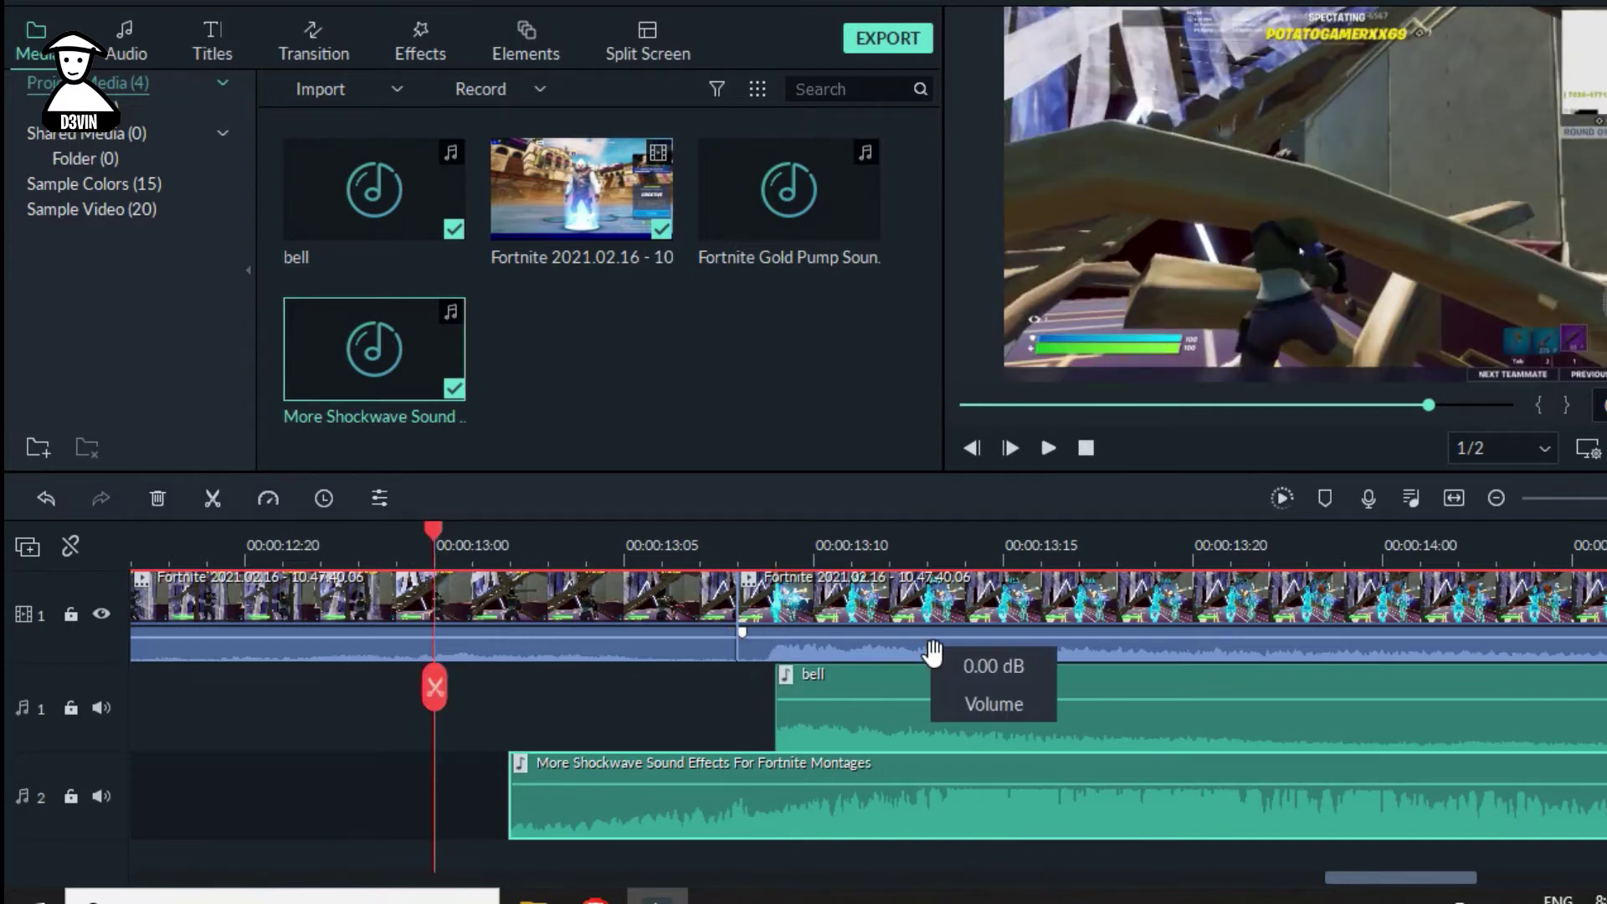
{"action": "key", "text": "space"}
{"action": "key", "text": "space"}
{"action": "left_click_drag", "start_coordinate": [476, 567], "coordinate": [332, 568]}
{"action": "left_click", "coordinate": [279, 556]}
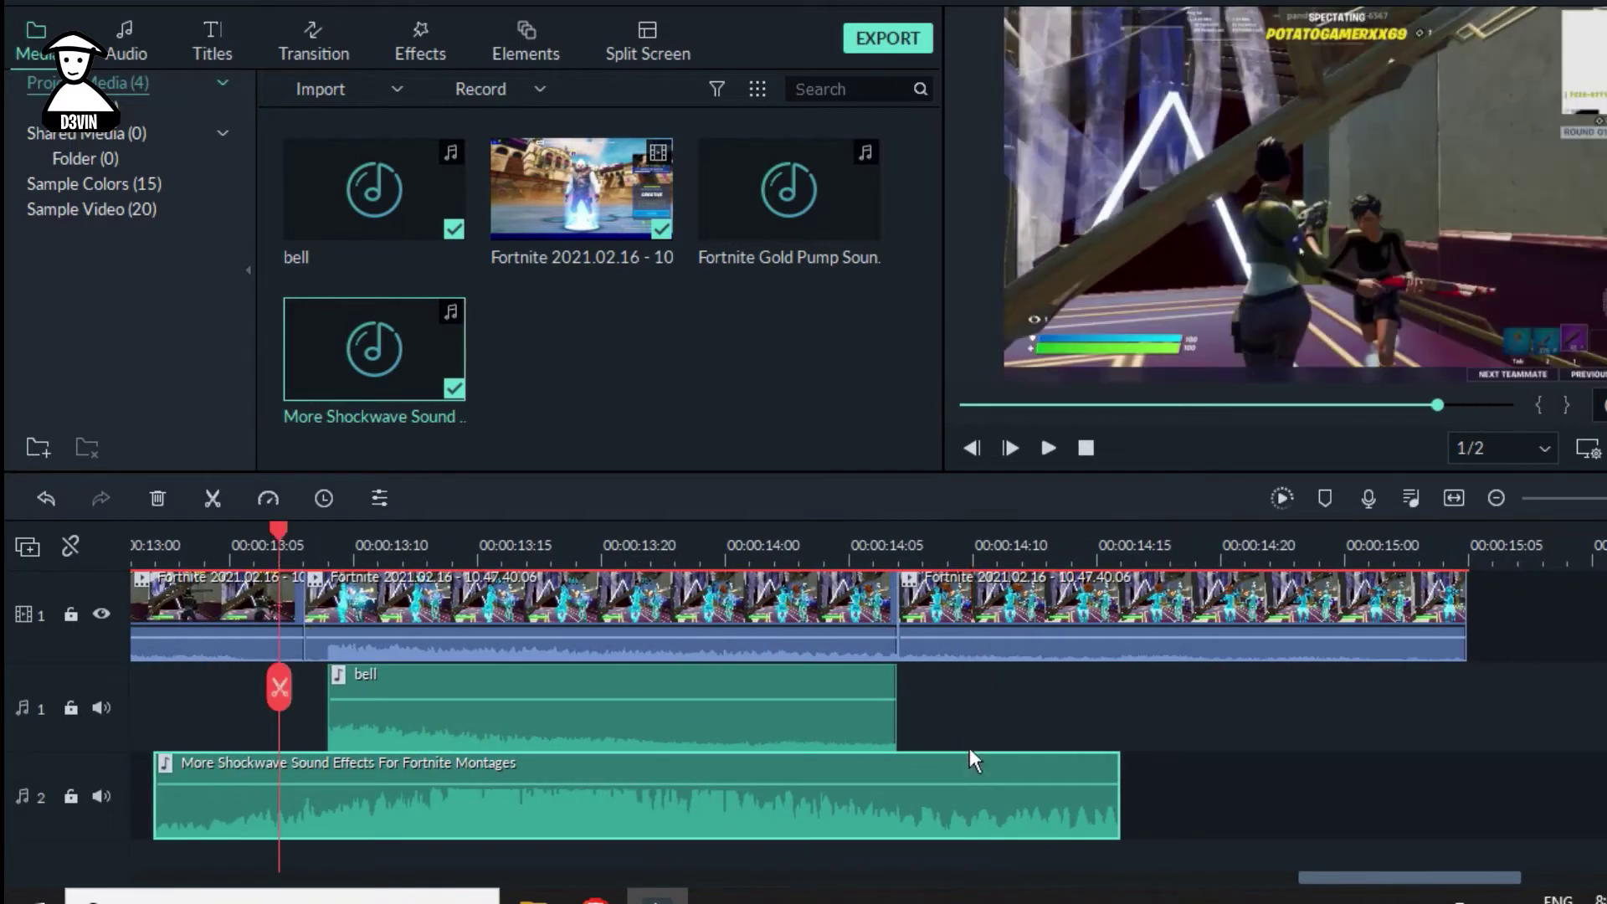
Lower the shockwave sound's volume to -3.43 dB and save the project
{"action": "left_click_drag", "start_coordinate": [971, 747], "coordinate": [1176, 725]}
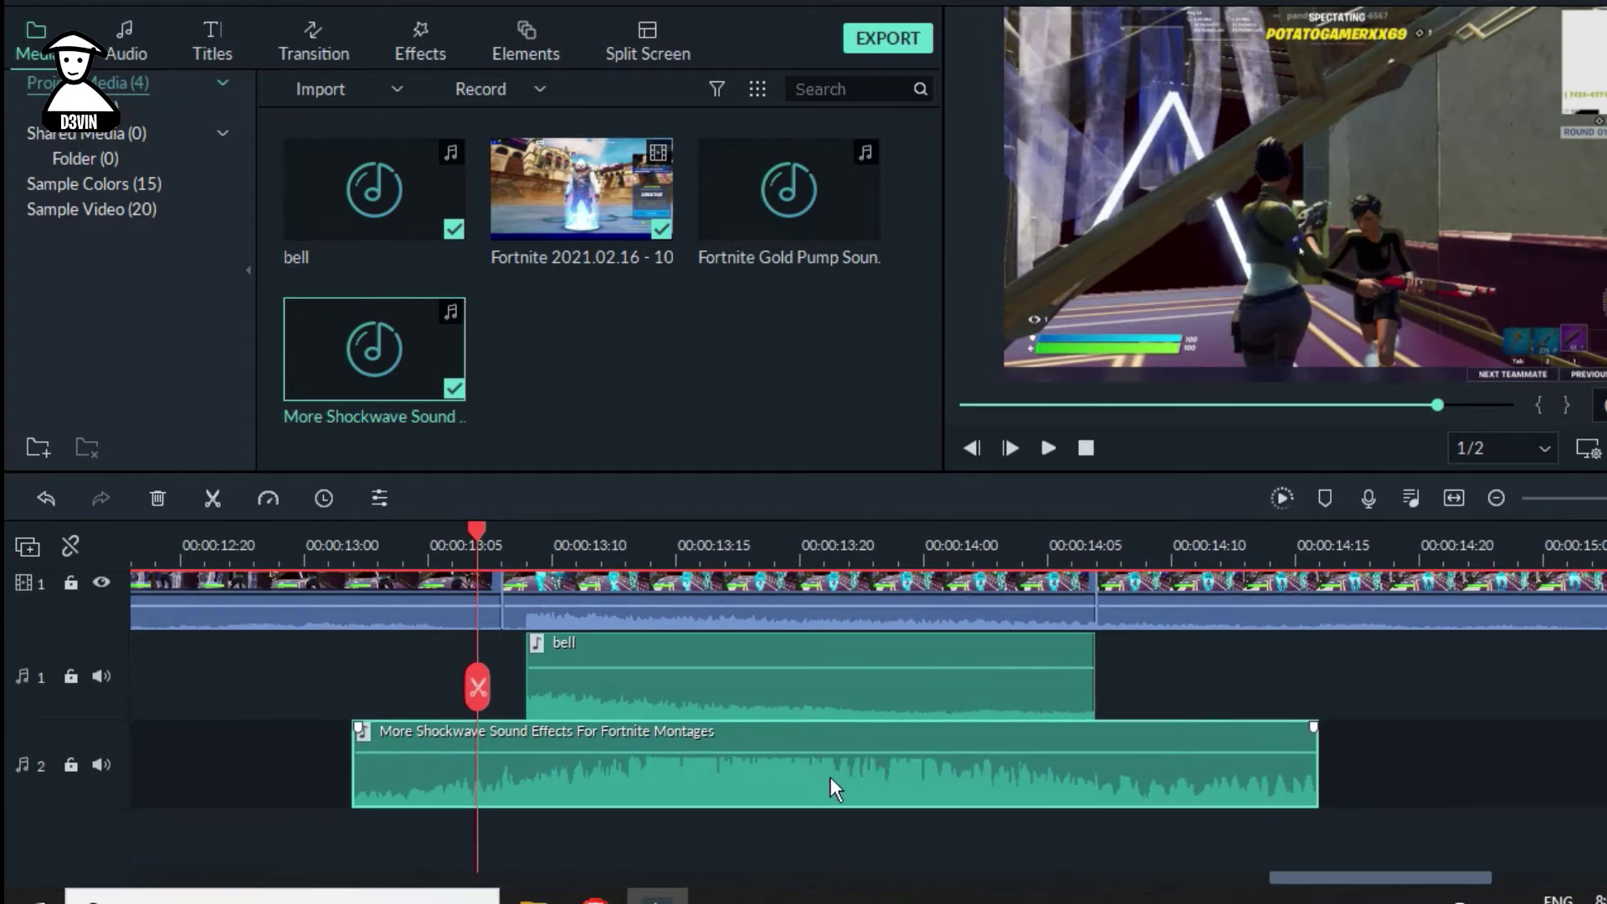
{"action": "left_click_drag", "start_coordinate": [850, 766], "coordinate": [850, 756]}
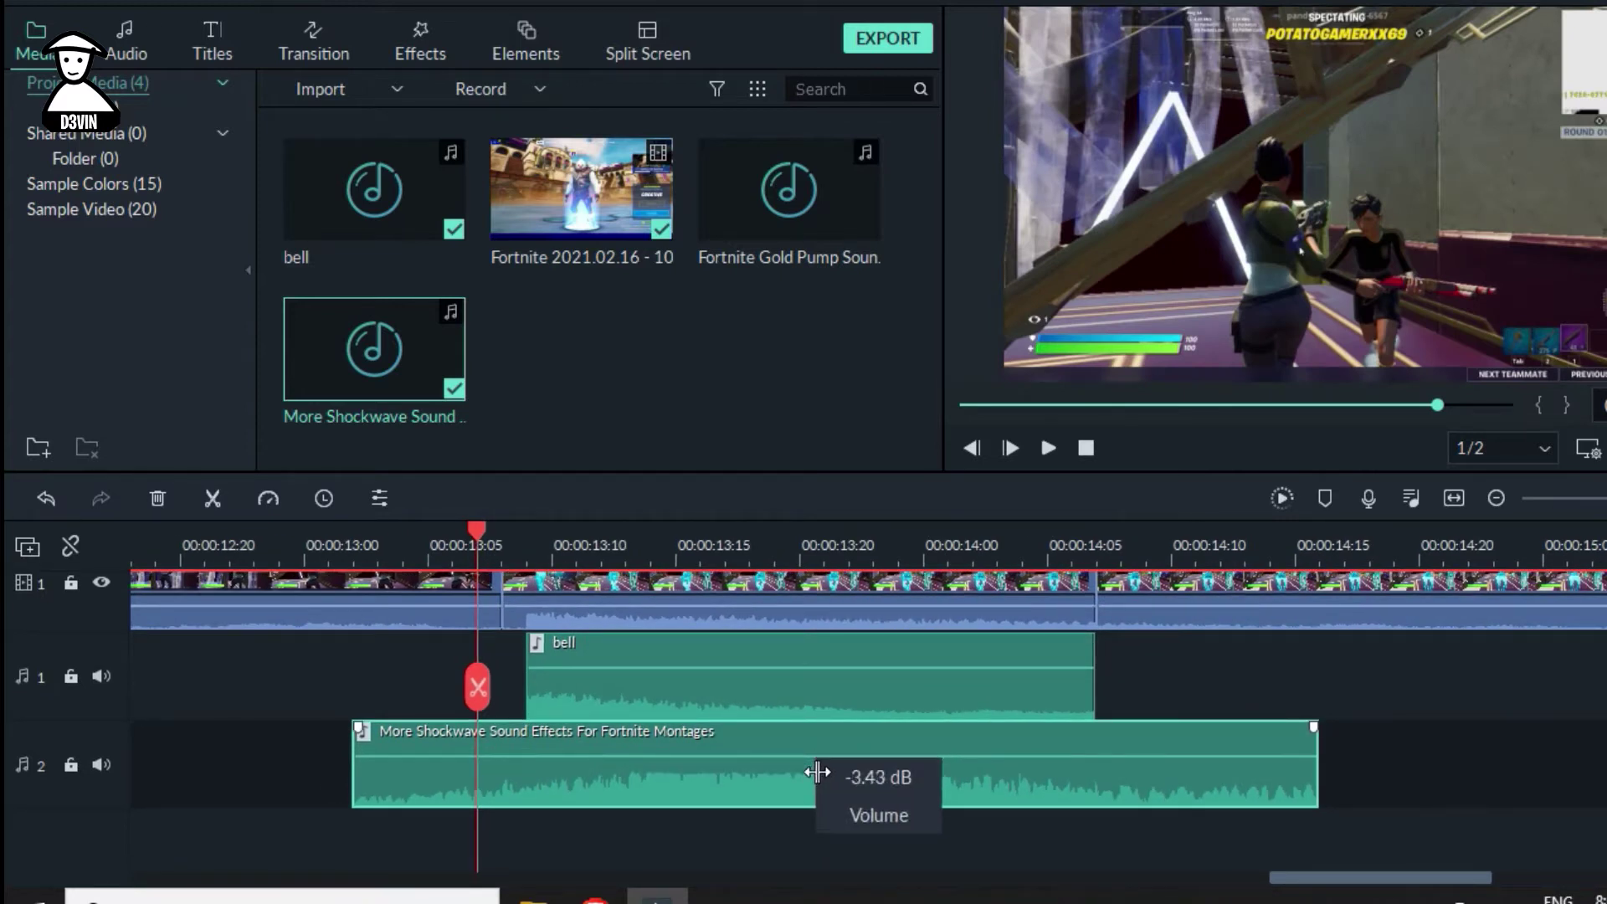
{"action": "key", "text": "space"}
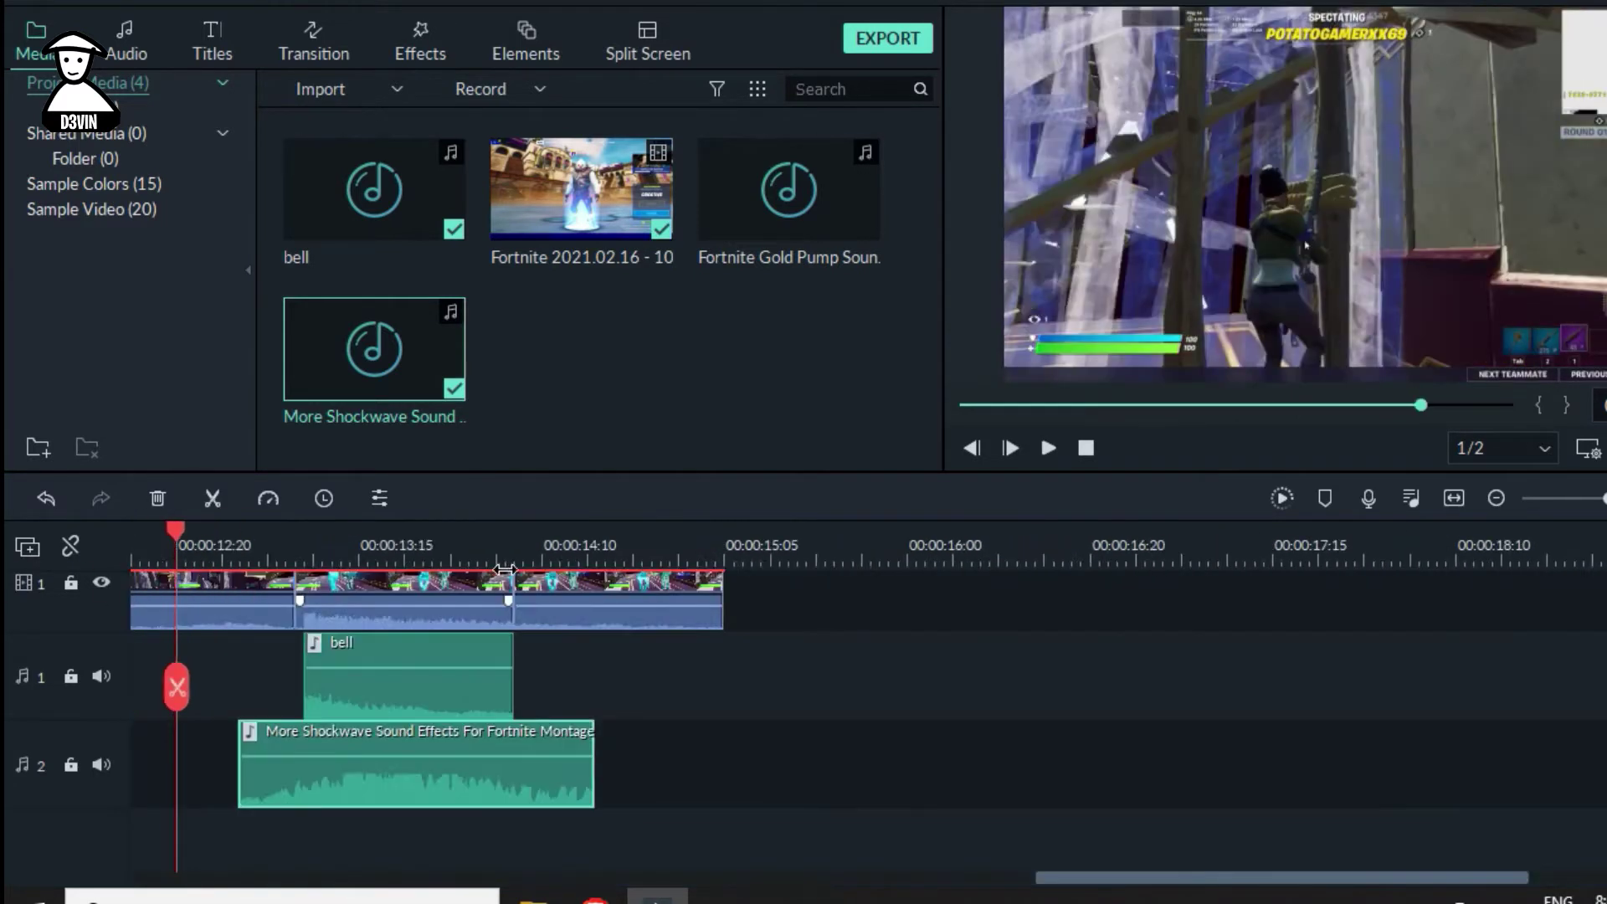
{"action": "left_click", "coordinate": [901, 742]}
{"action": "key", "text": "ctrl+s"}
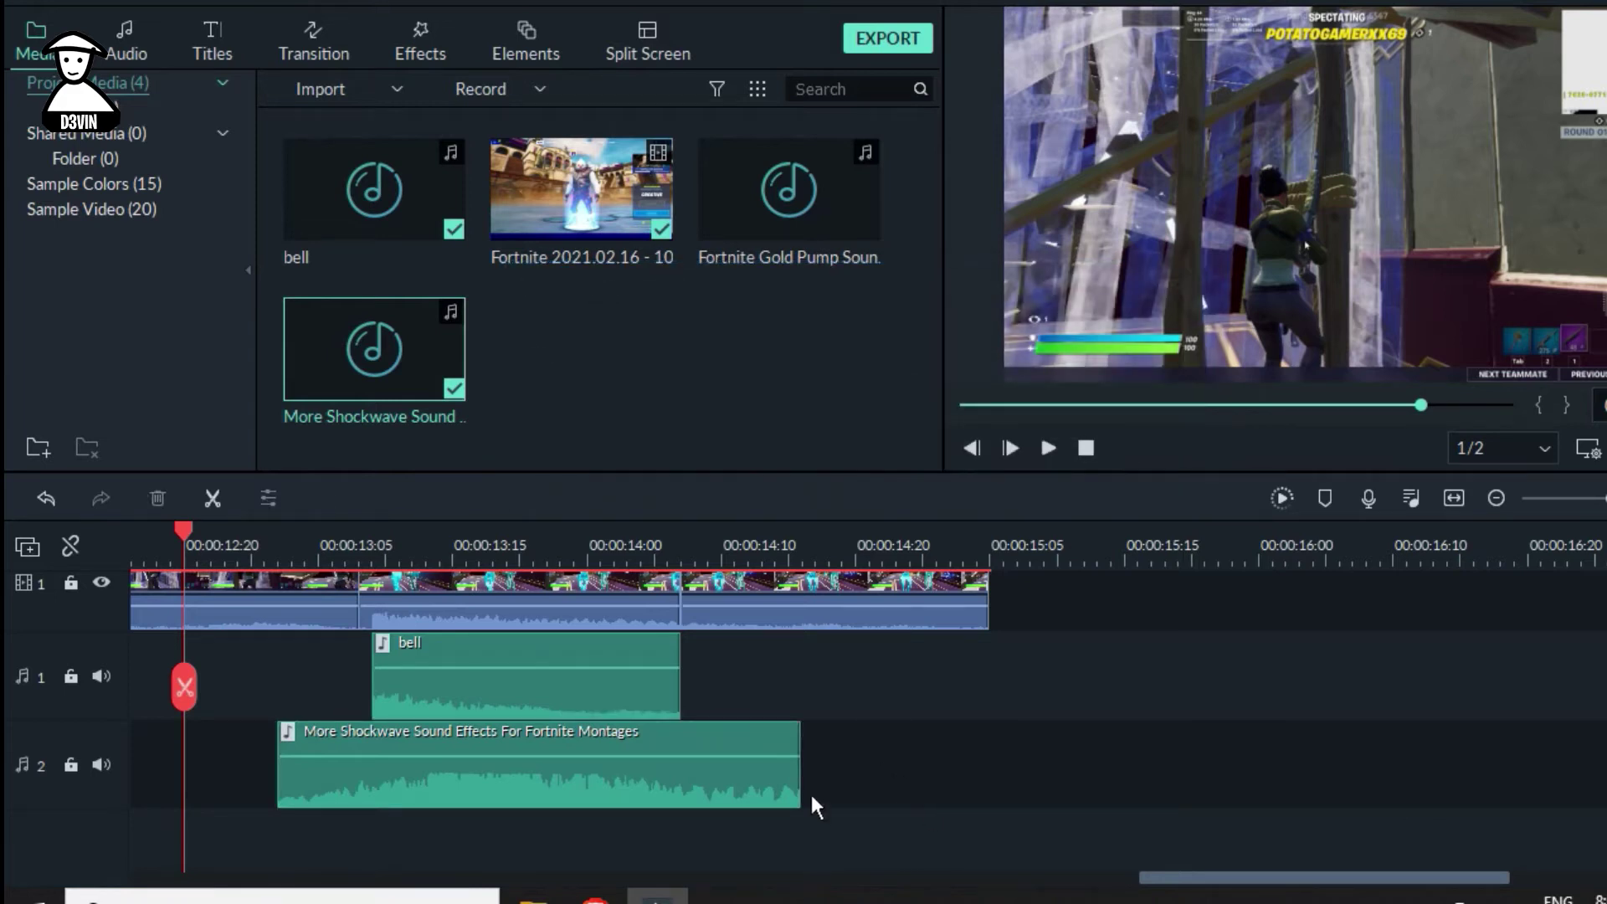
Extend the shockwave sound's end to about 00:00:15:04 and play back the hit with both sounds
{"action": "left_click", "coordinate": [794, 786]}
{"action": "left_click_drag", "start_coordinate": [818, 780], "coordinate": [976, 781]}
{"action": "key", "text": "space"}
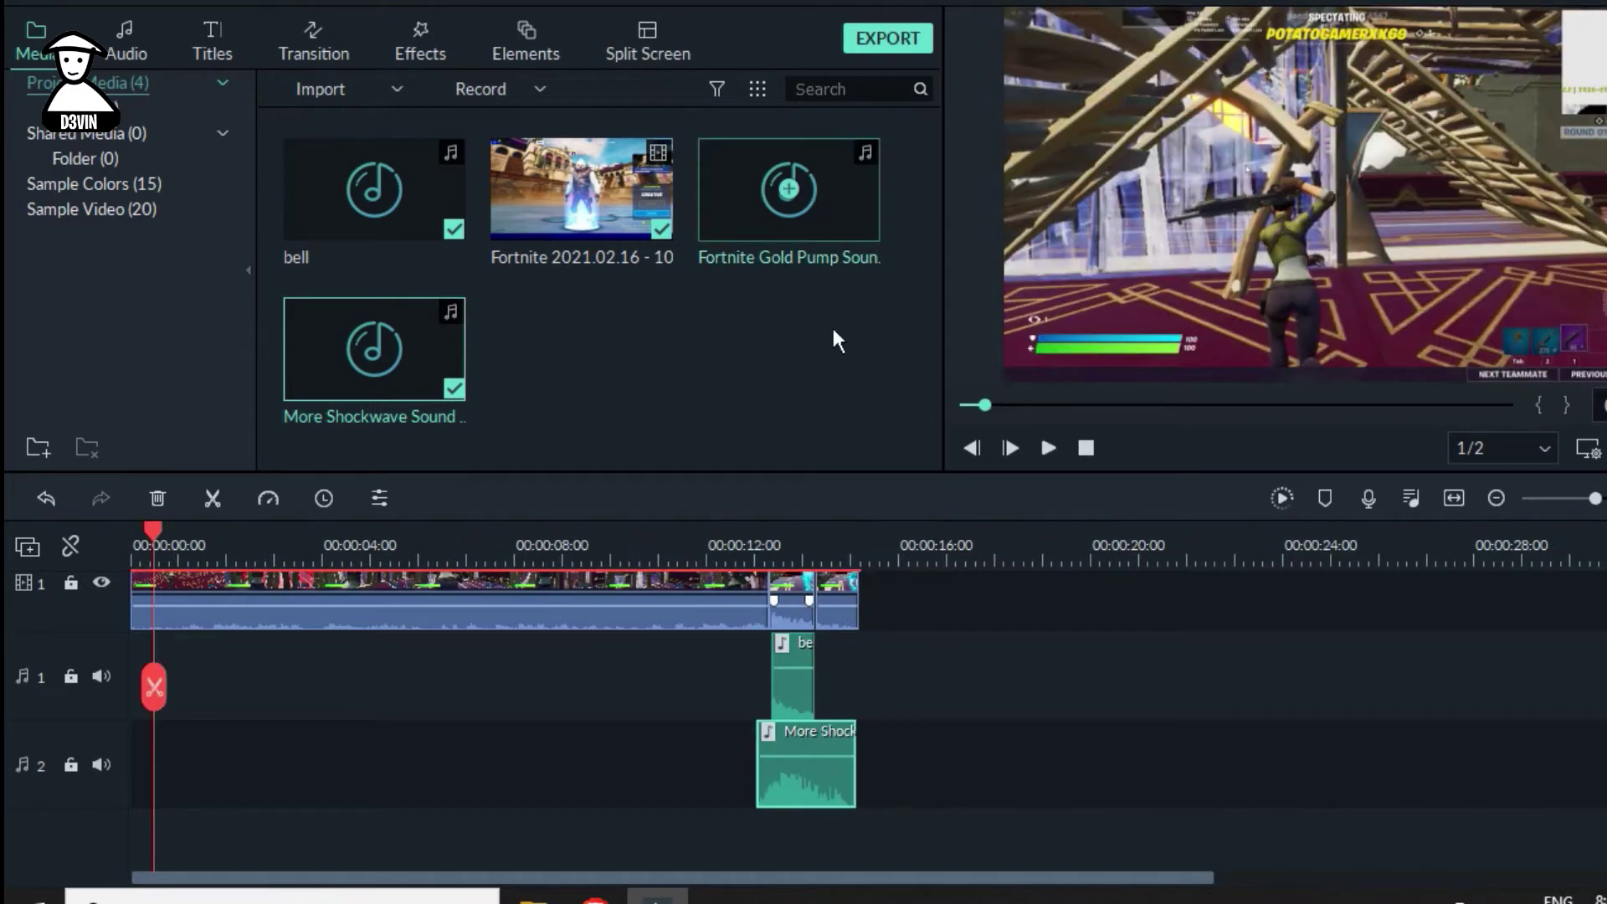
{"action": "left_click_drag", "start_coordinate": [776, 550], "coordinate": [1498, 557]}
{"action": "left_click", "coordinate": [745, 549]}
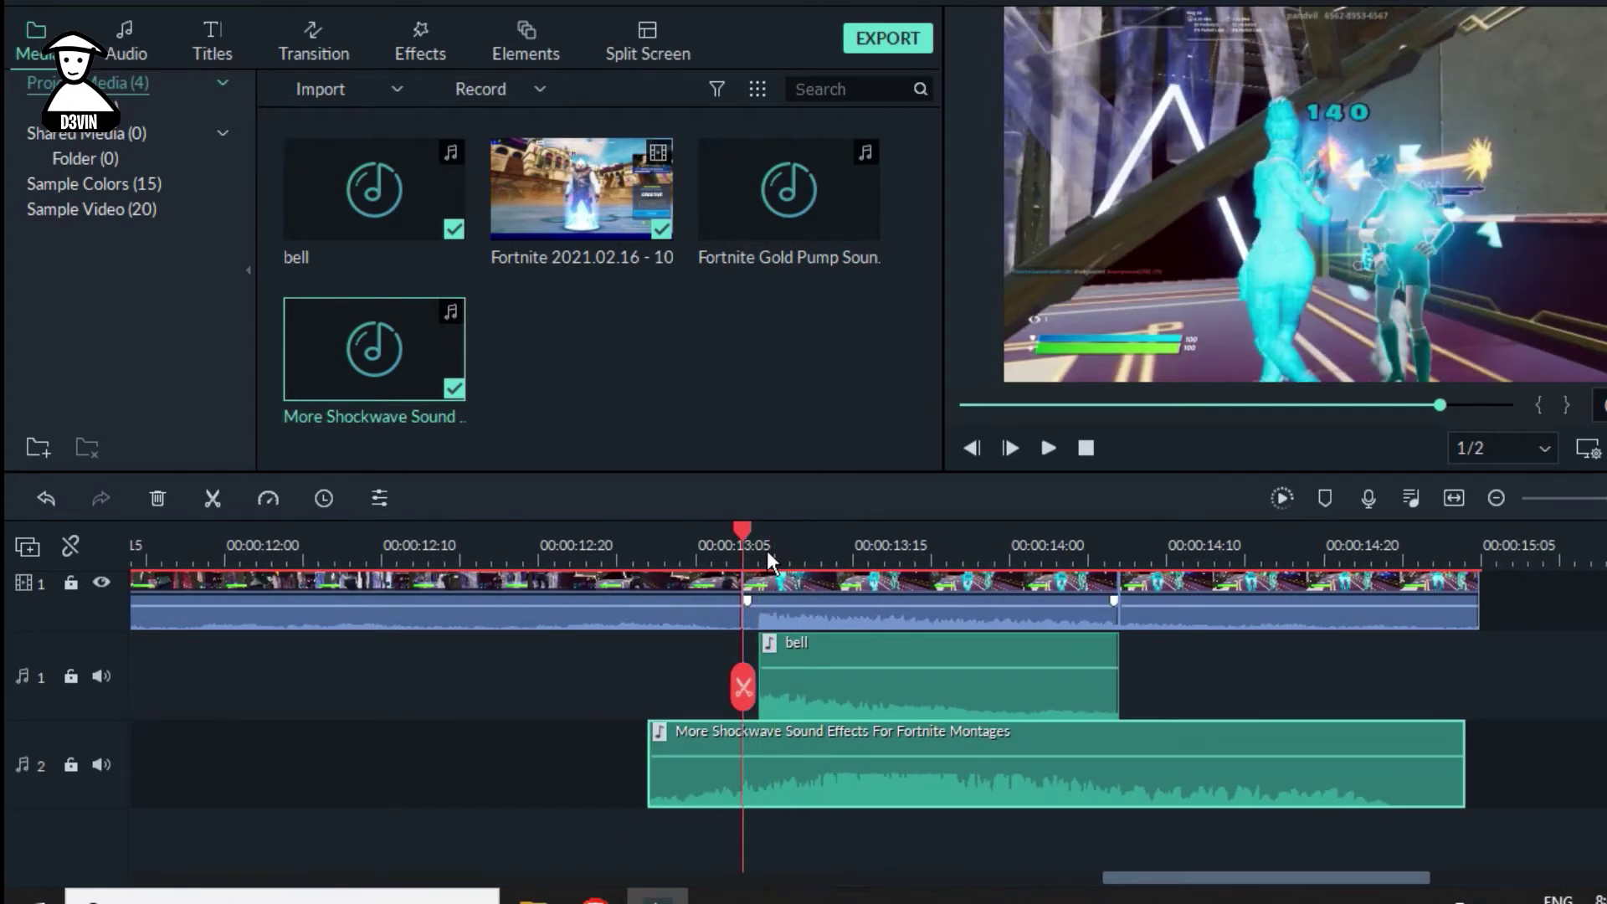
{"action": "left_click", "coordinate": [681, 551]}
{"action": "key", "text": "space"}
{"action": "key", "text": "space"}
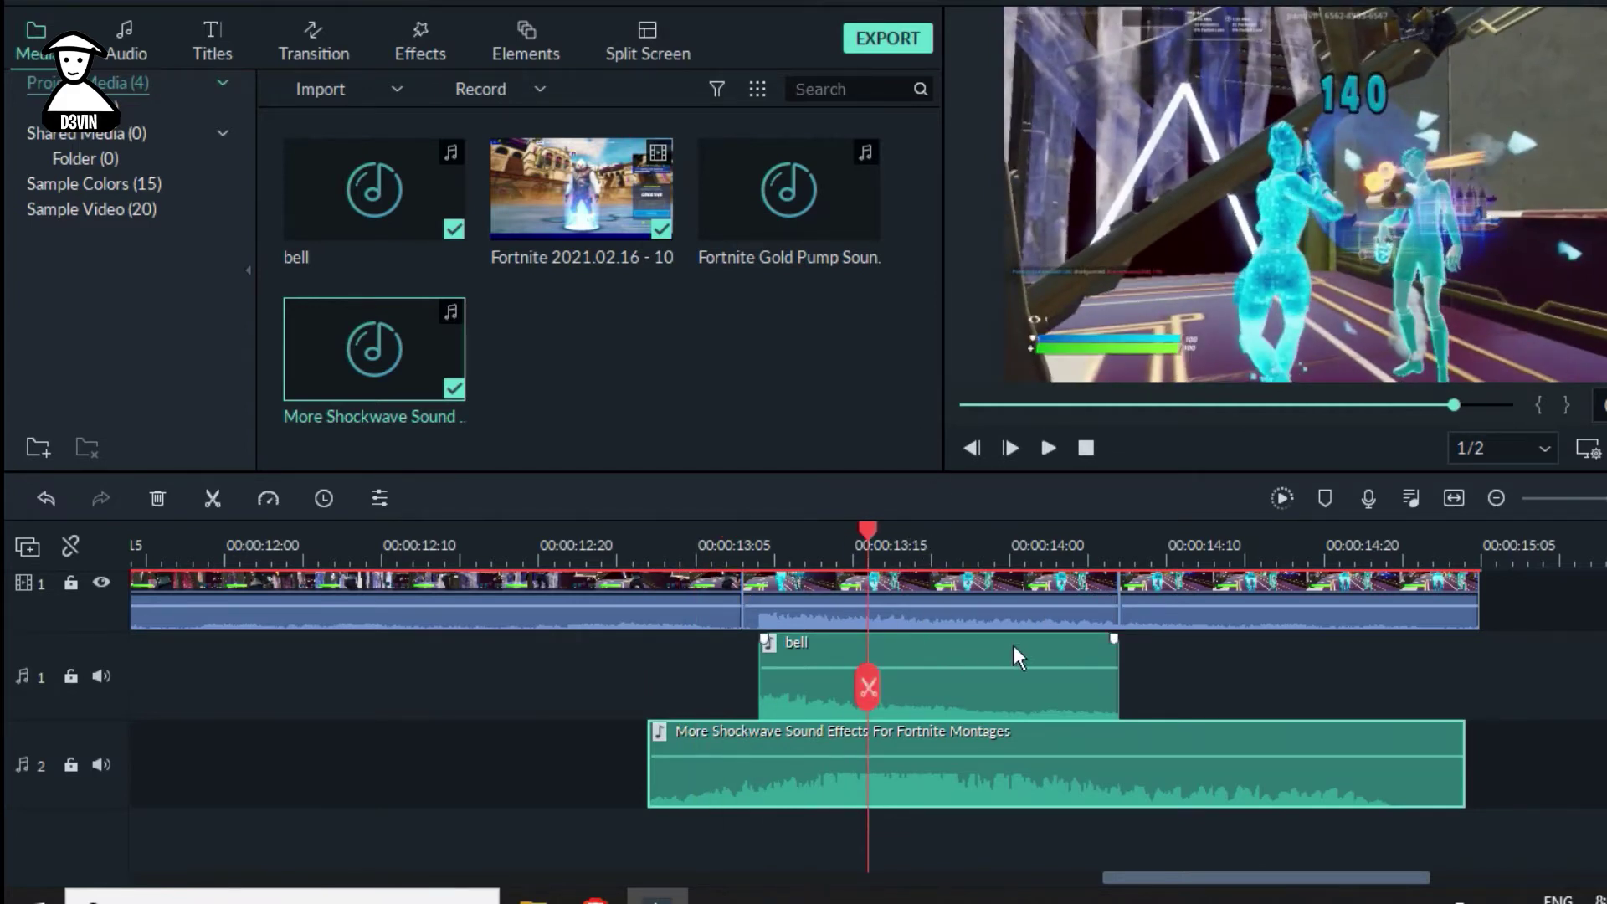
{"action": "scroll", "coordinate": [1166, 685], "scroll_direction": "up", "scroll_amount": 2}
{"action": "key", "text": "space"}
Split the gameplay footage leading up to the hit at about 00:00:12:15 and 00:00:12:23
{"action": "left_click_drag", "start_coordinate": [569, 549], "coordinate": [479, 568]}
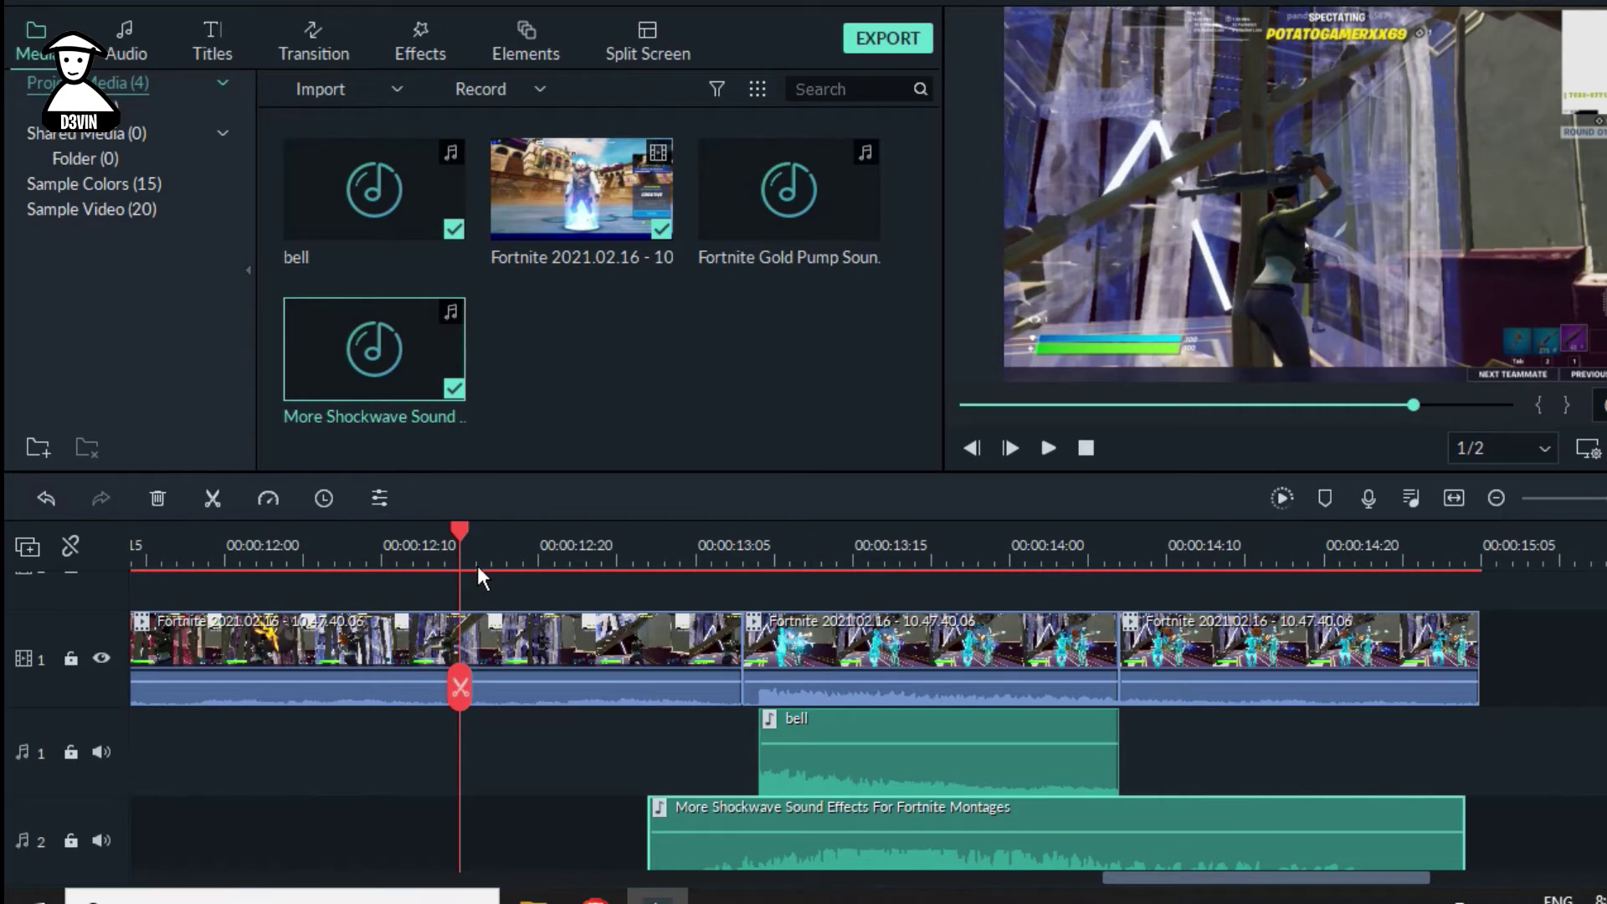
{"action": "left_click", "coordinate": [474, 547]}
{"action": "left_click_drag", "start_coordinate": [502, 541], "coordinate": [603, 552]}
{"action": "key", "text": "ctrl+b"}
{"action": "key", "text": "ctrl+b"}
{"action": "left_click_drag", "start_coordinate": [810, 550], "coordinate": [1122, 553]}
{"action": "left_click", "coordinate": [503, 669]}
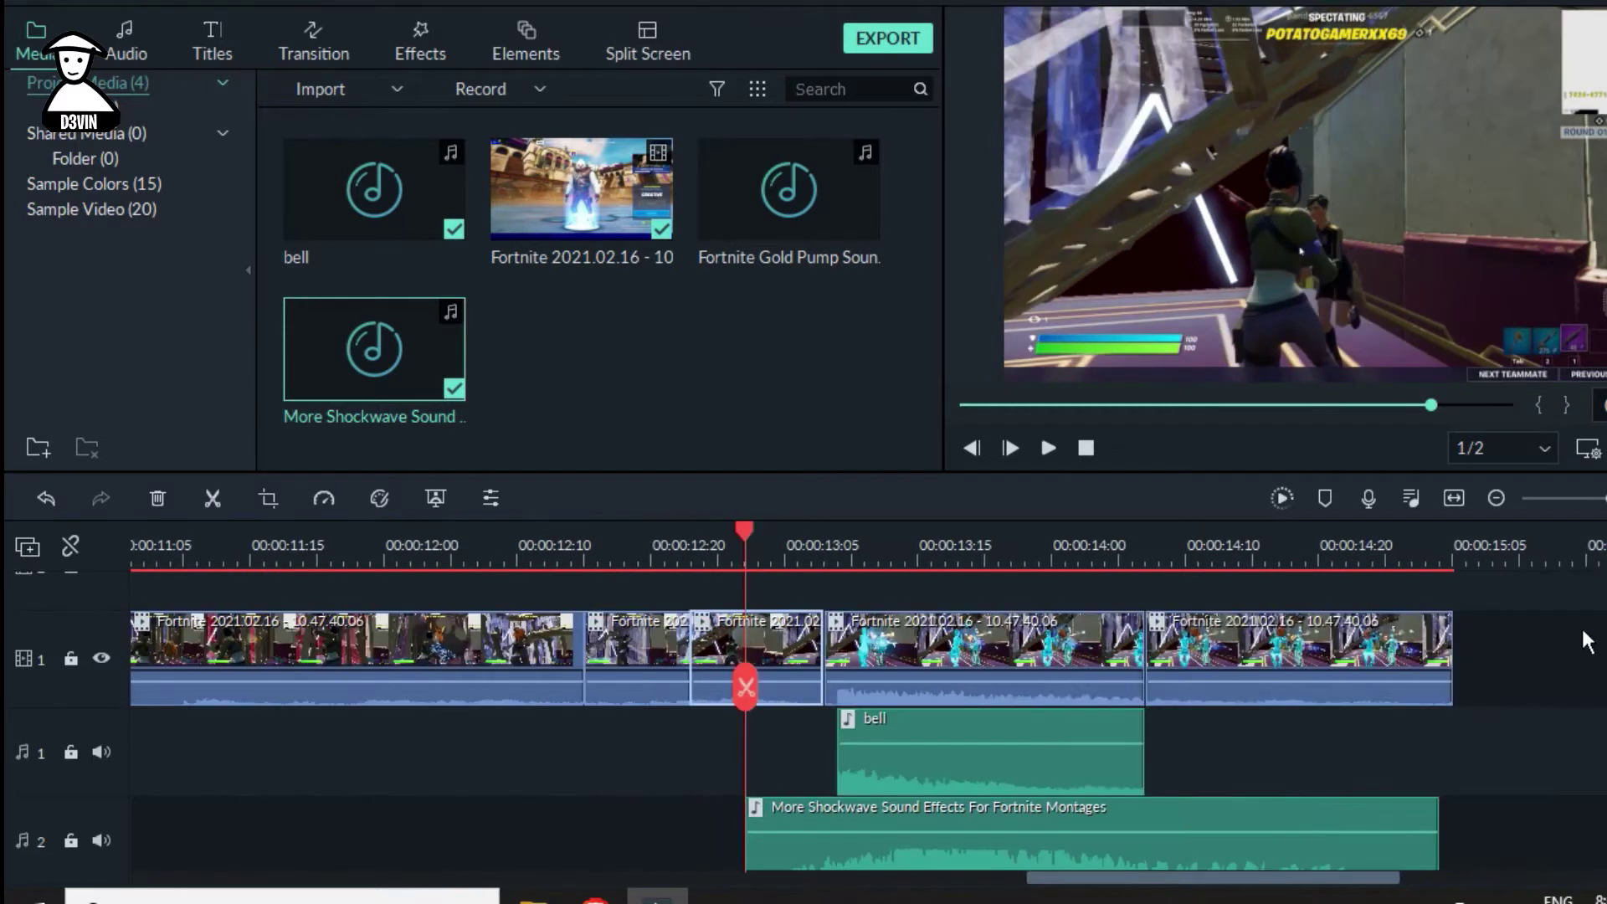
Shift the hit clips and both sounds to start at about 00:00:14:16, and the footage after the 00:00:12:15 segment to 00:00:13:00
{"action": "left_click_drag", "start_coordinate": [1573, 642], "coordinate": [978, 868]}
{"action": "left_click_drag", "start_coordinate": [1038, 648], "coordinate": [1479, 649]}
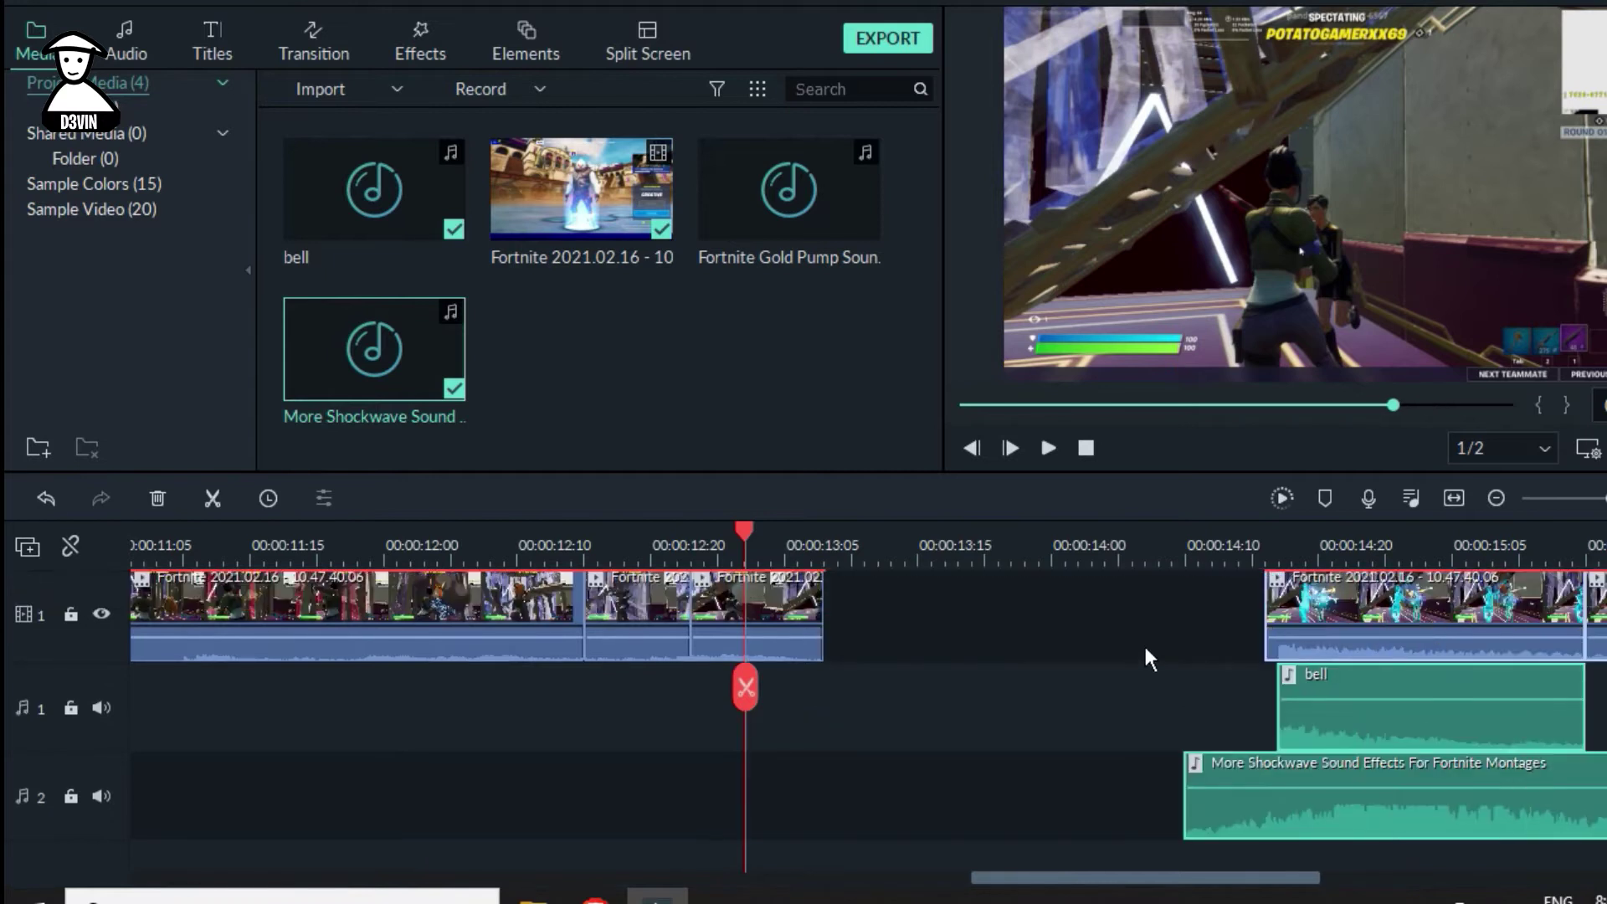
{"action": "scroll", "coordinate": [996, 702], "scroll_direction": "up", "scroll_amount": 1}
{"action": "scroll", "coordinate": [988, 707], "scroll_direction": "right", "scroll_amount": 1}
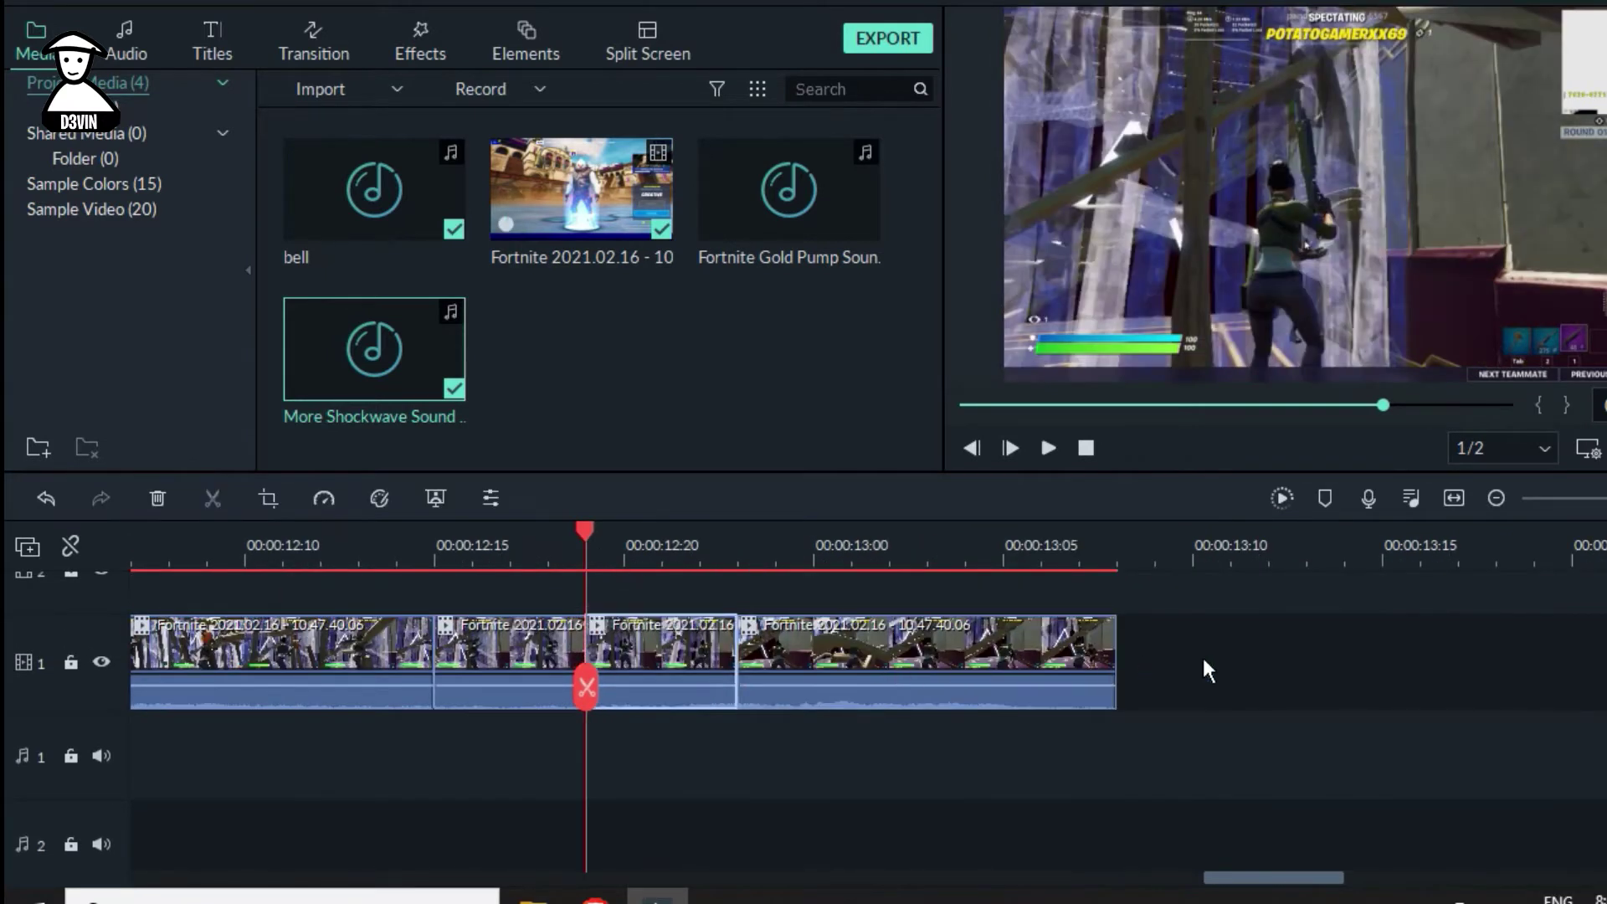
{"action": "left_click_drag", "start_coordinate": [715, 653], "coordinate": [948, 655]}
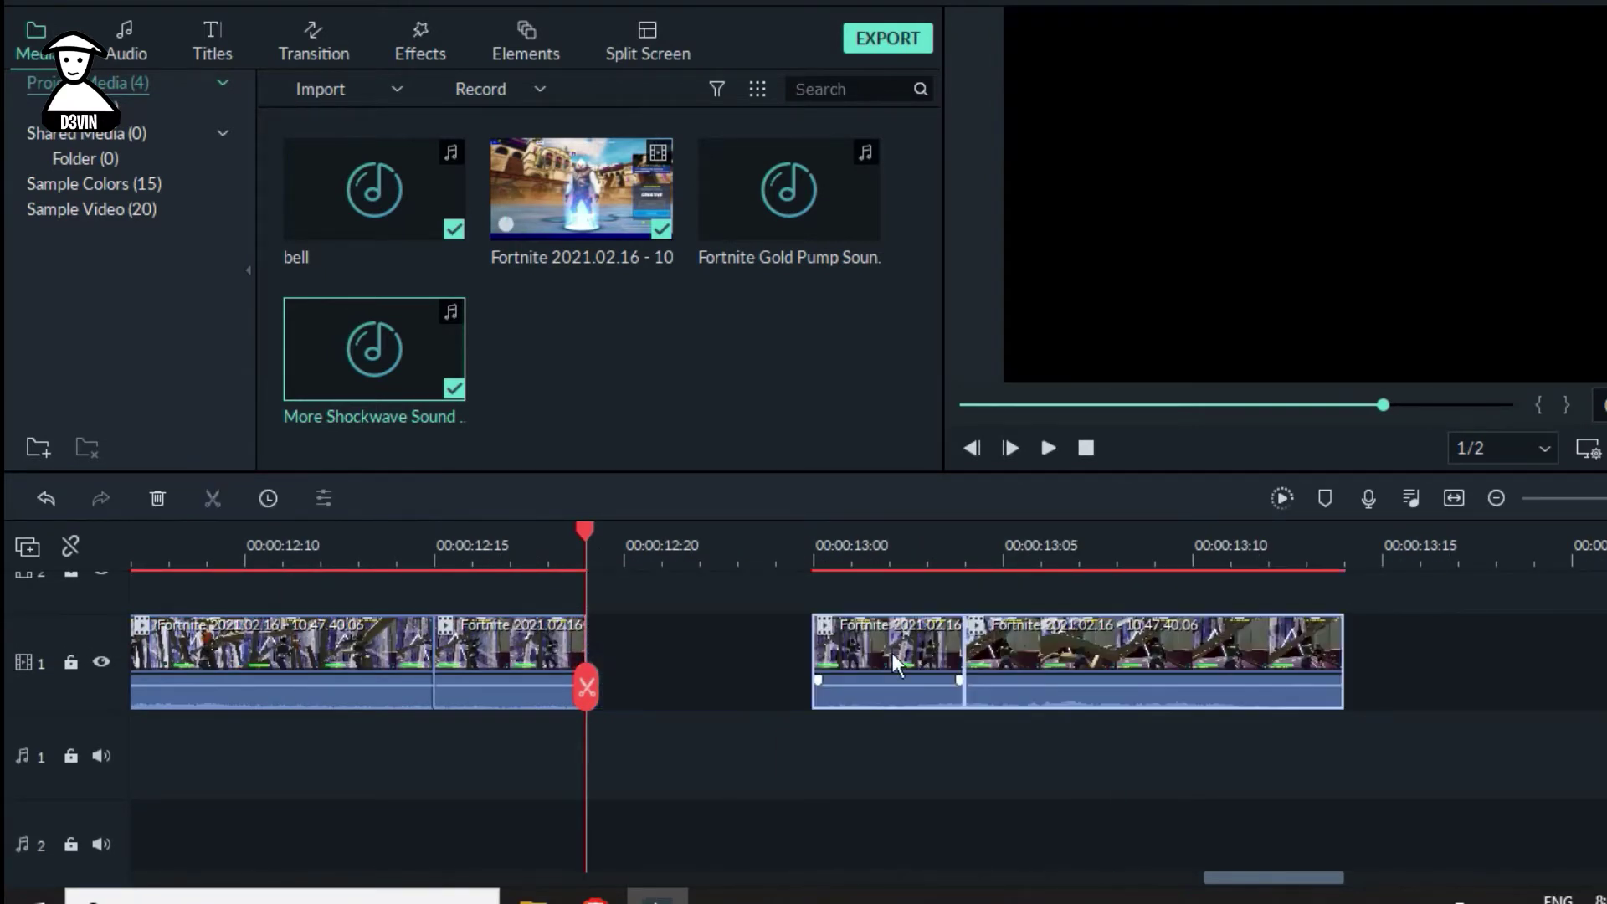
Paste two copies of the short 00:00:12:15 clip right after it and butt the following footage against them
{"action": "left_click", "coordinate": [516, 662]}
{"action": "key", "text": "ctrl+v"}
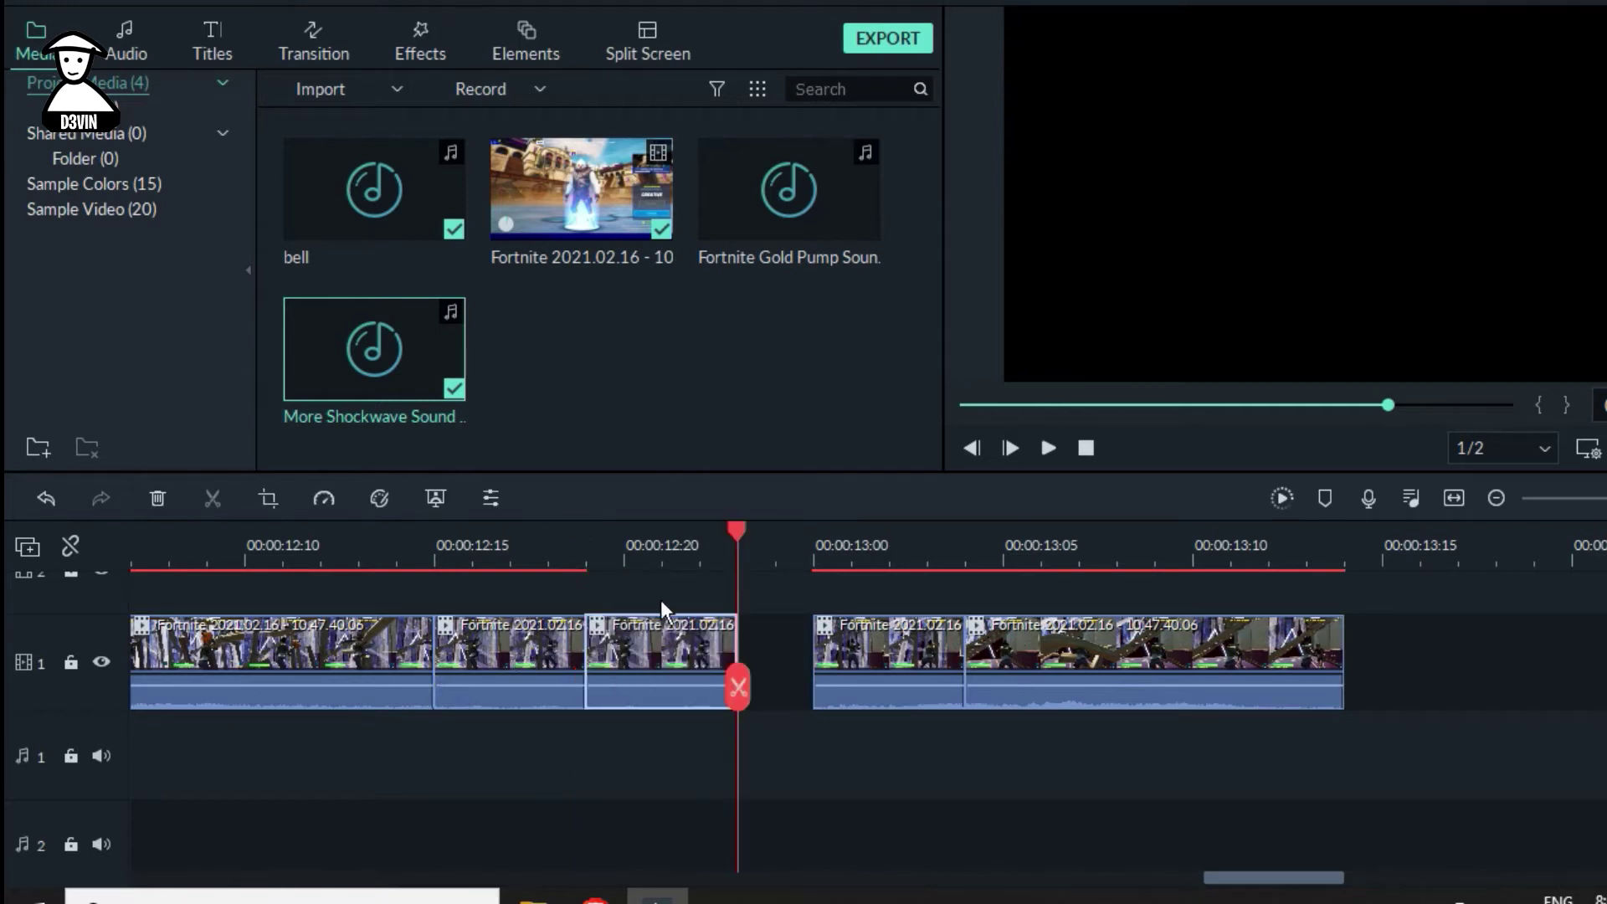
{"action": "mouse_move", "coordinate": [917, 645]}
{"action": "left_mouse_down"}
{"action": "mouse_move", "coordinate": [1065, 661]}
{"action": "mouse_move", "coordinate": [948, 635]}
{"action": "left_mouse_up"}
{"action": "key", "text": "ctrl+v"}
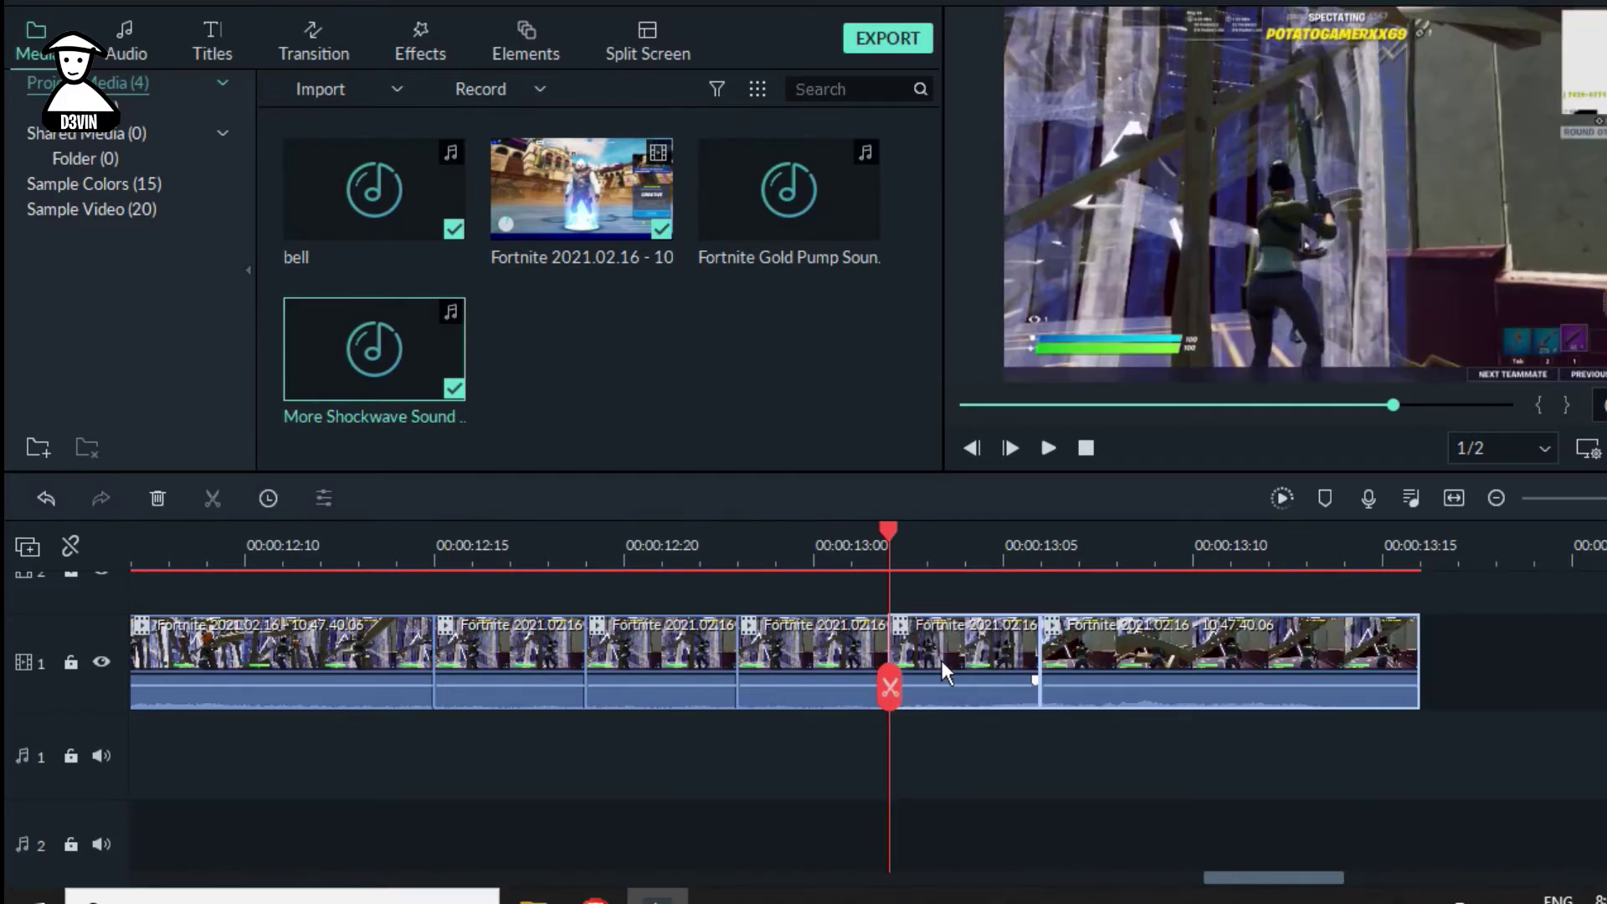
{"action": "left_click", "coordinate": [867, 553]}
{"action": "left_click", "coordinate": [1132, 554]}
Reverse the playback of the first pasted copy, starting at 00:00:12:19
{"action": "left_click", "coordinate": [680, 659]}
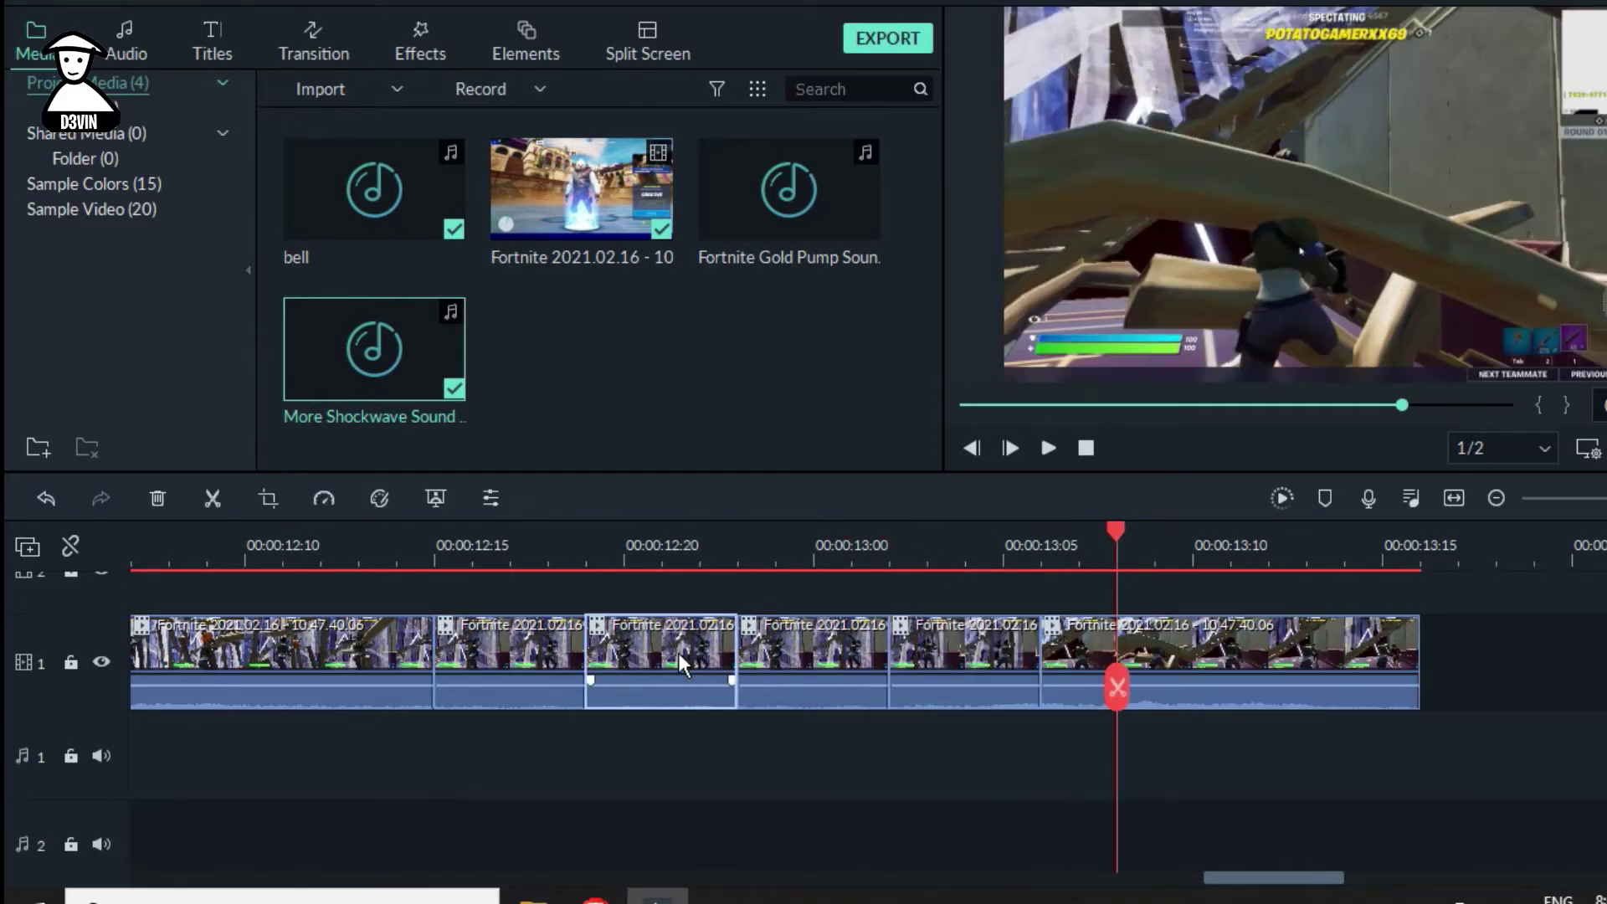
{"action": "left_click", "coordinate": [613, 552]}
{"action": "right_click", "coordinate": [683, 658]}
{"action": "left_click", "coordinate": [635, 694]}
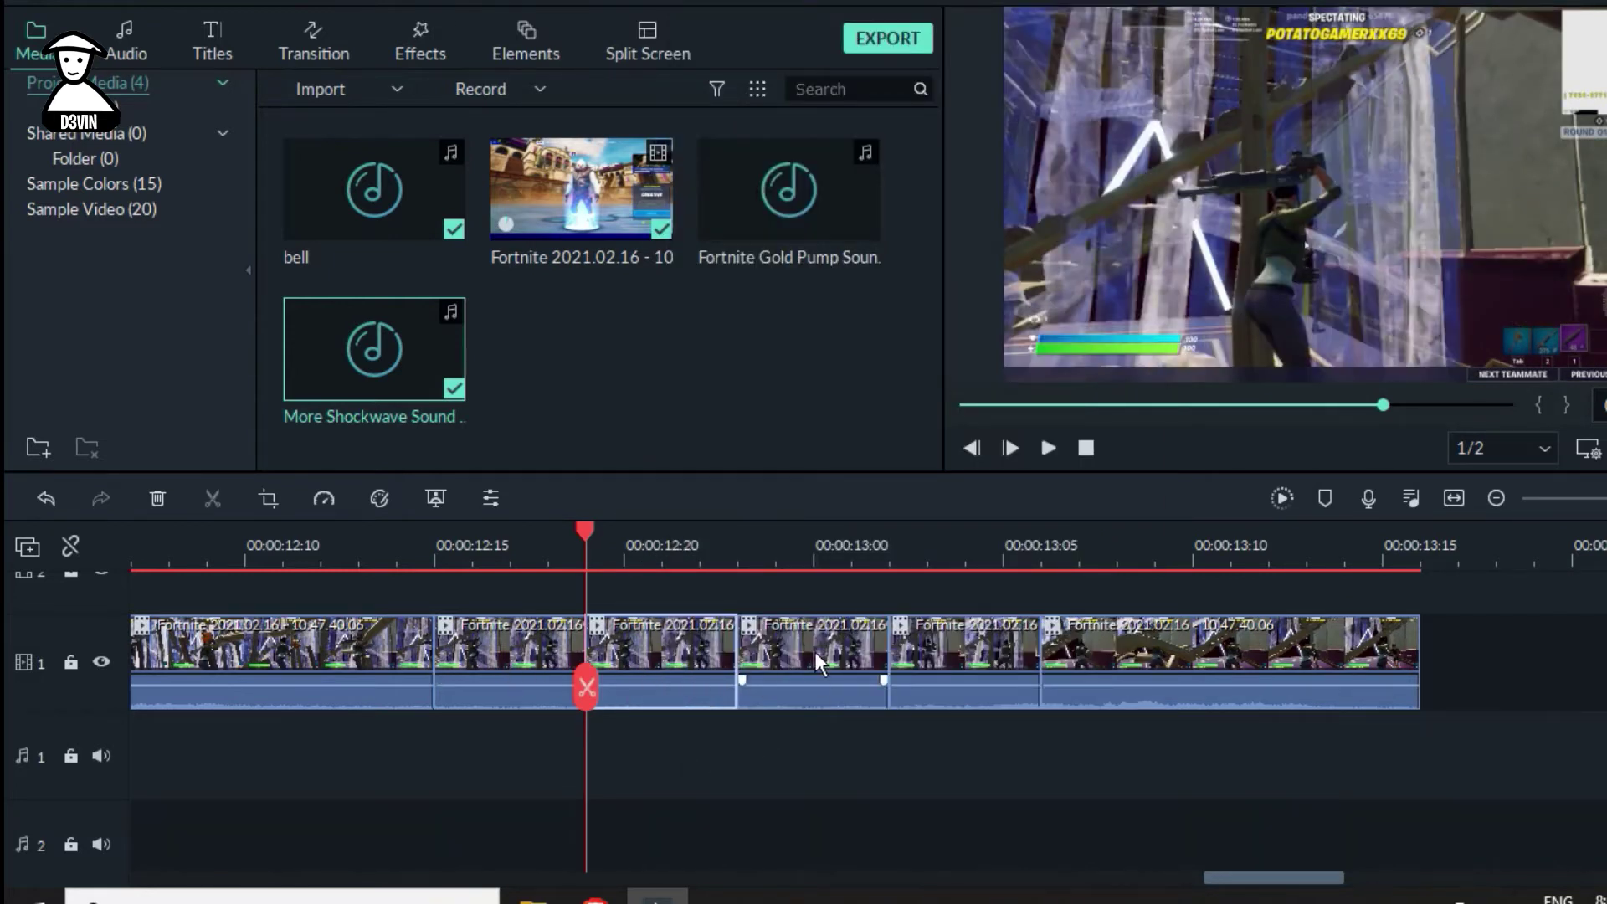
{"action": "right_click", "coordinate": [671, 650]}
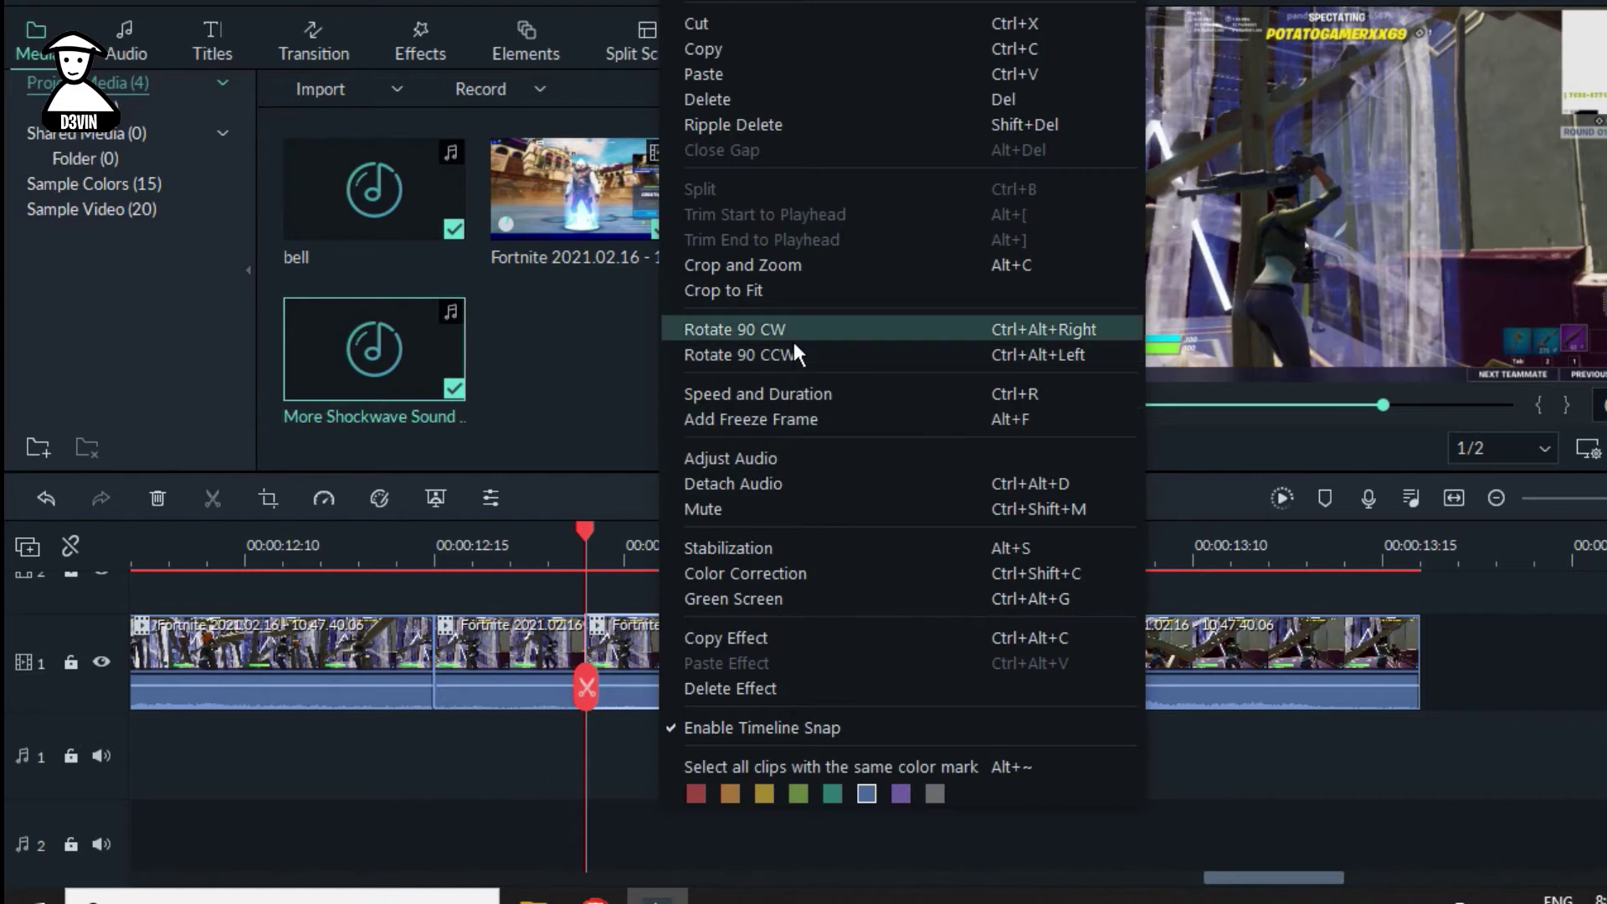
{"action": "left_click", "coordinate": [809, 400]}
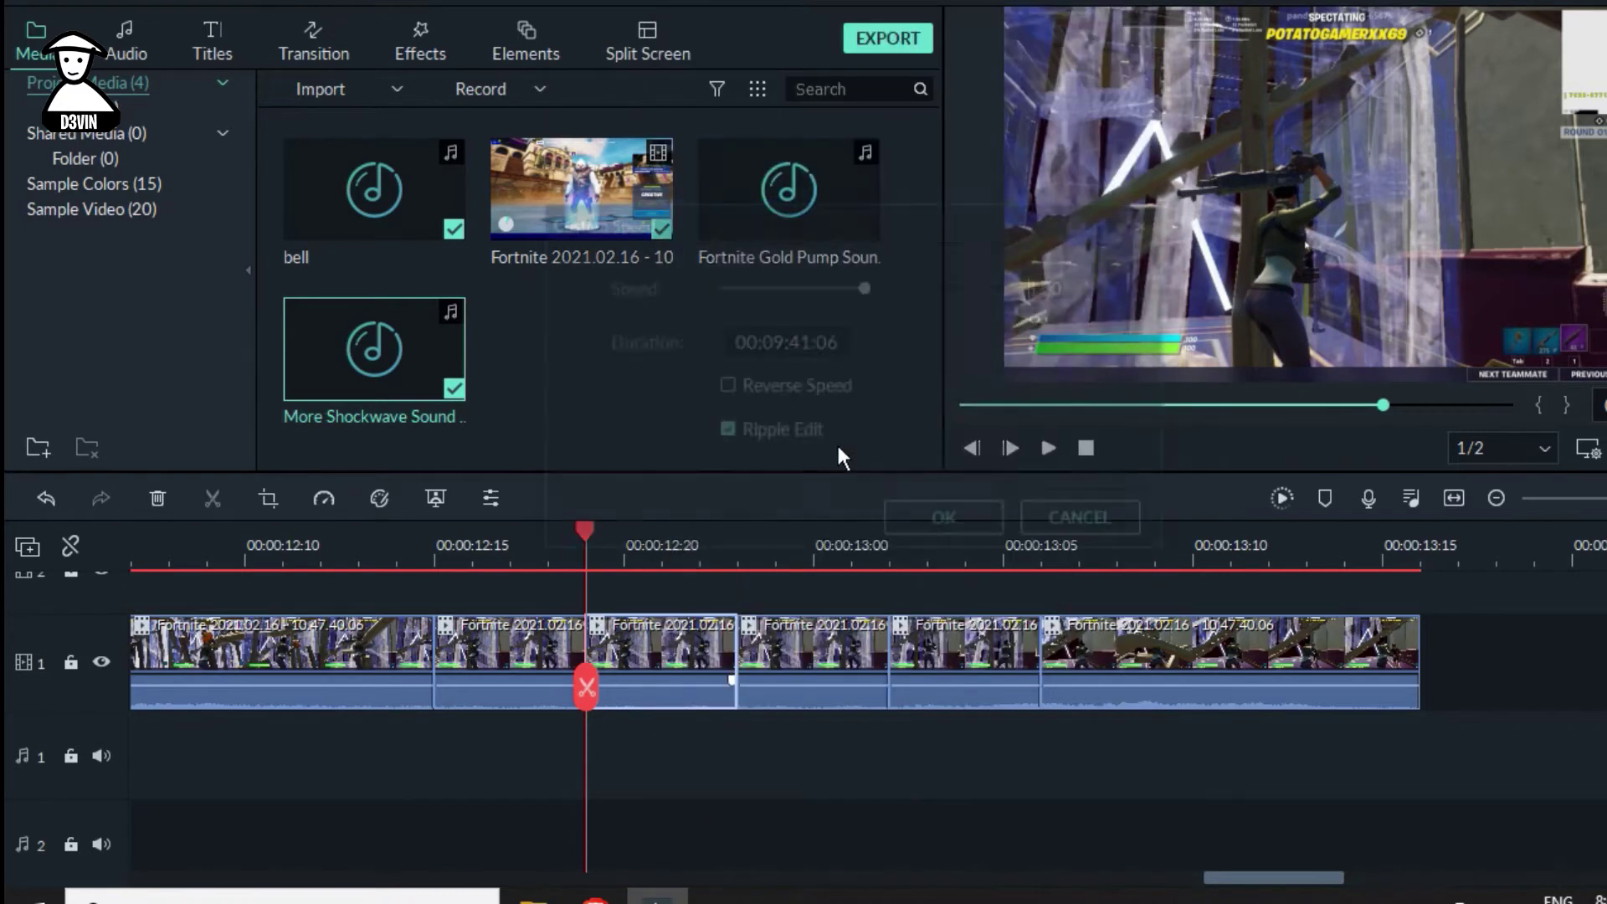
{"action": "left_click", "coordinate": [779, 387]}
{"action": "left_click", "coordinate": [968, 530]}
Play back and scrub the footage around the reversed clip from about 00:00:12:15
{"action": "left_click", "coordinate": [992, 462]}
{"action": "key", "text": "Left"}
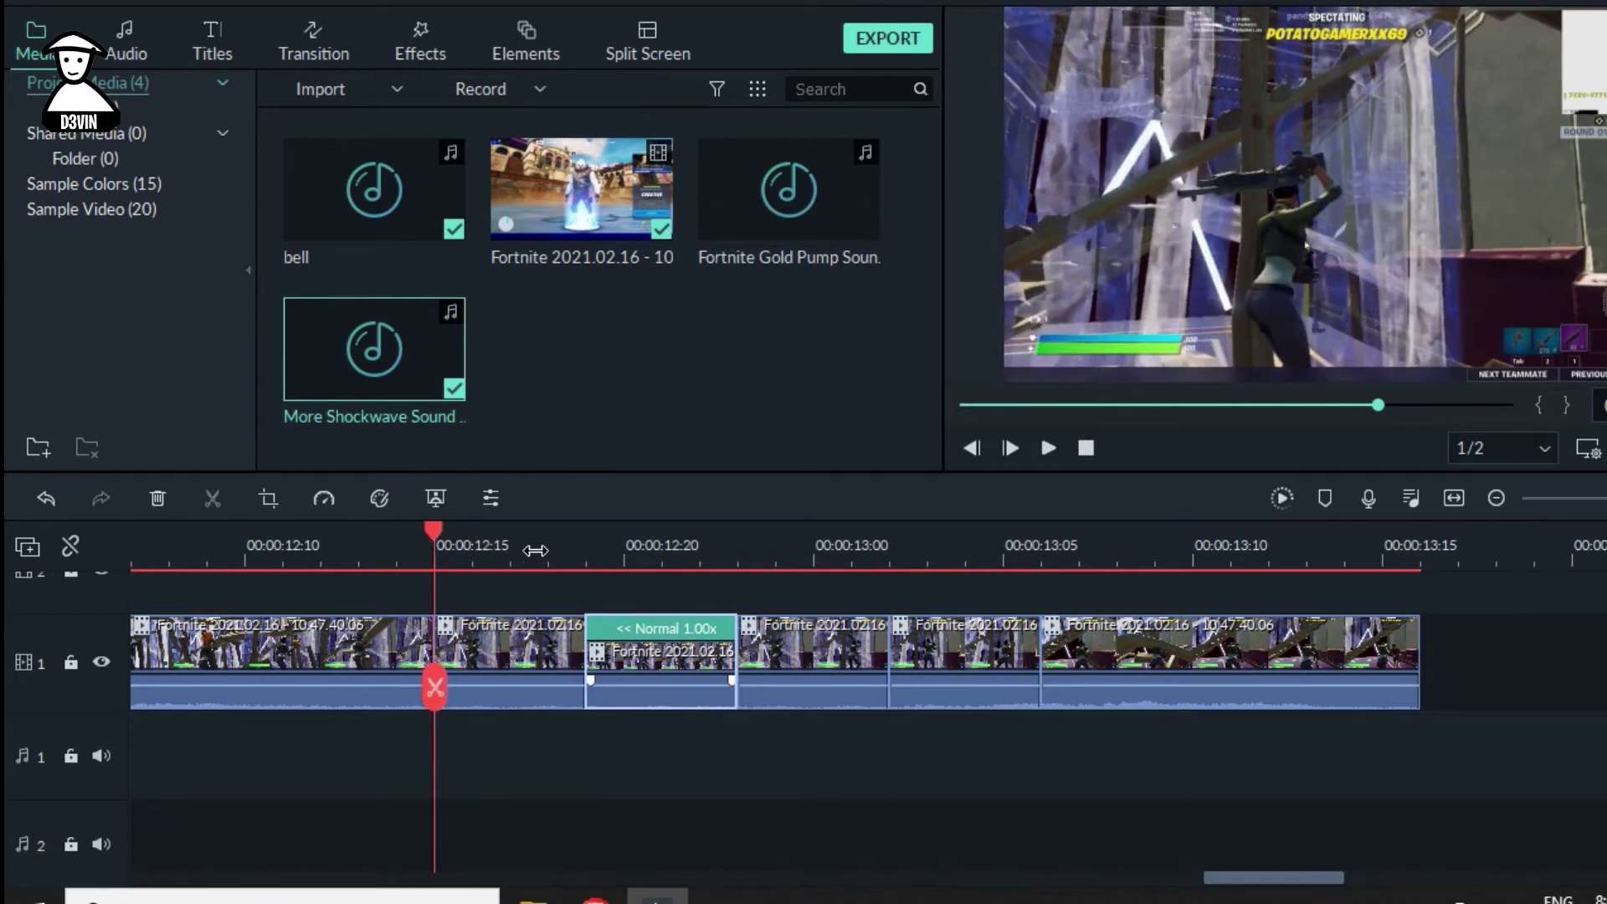
{"action": "left_click_drag", "start_coordinate": [1232, 567], "coordinate": [1166, 563]}
{"action": "key", "text": "space"}
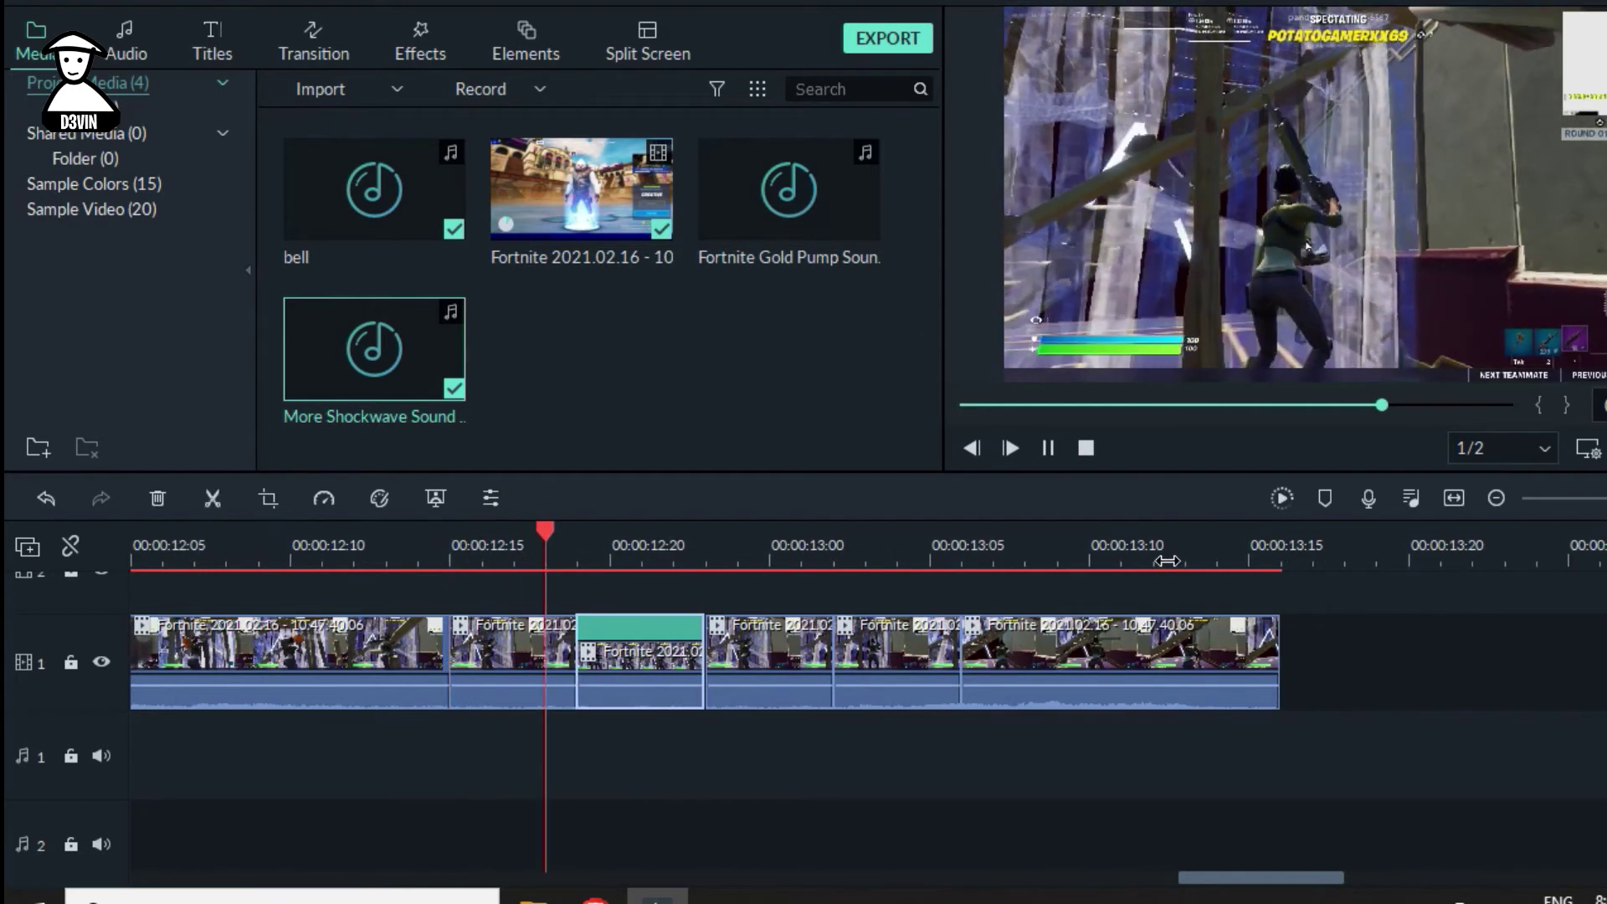
{"action": "left_click", "coordinate": [526, 559]}
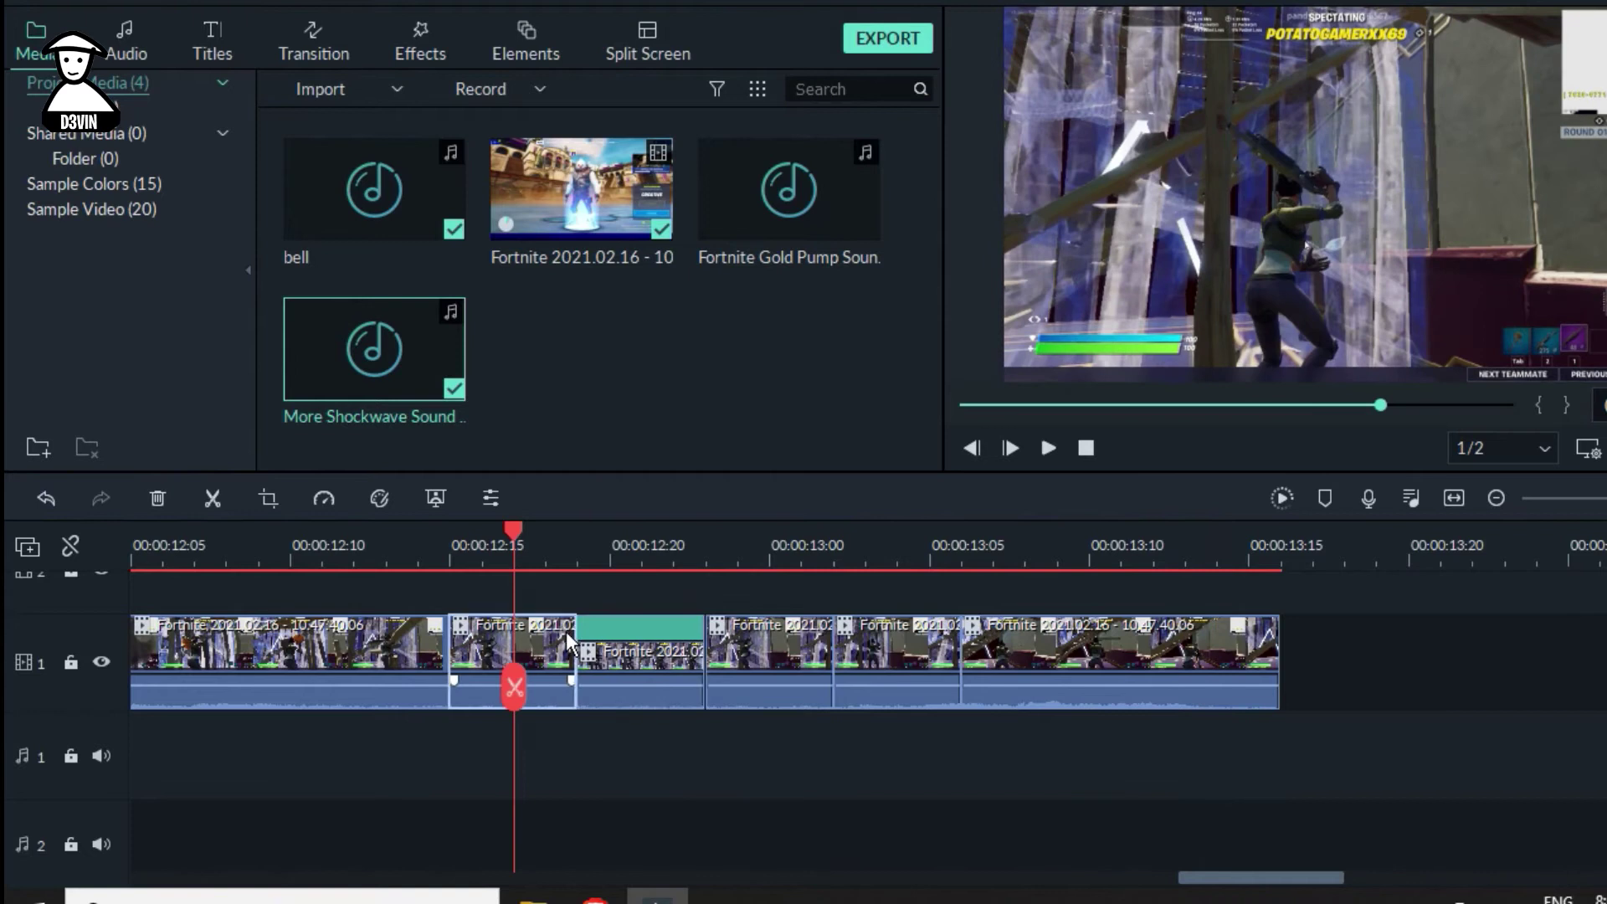
{"action": "right_click", "coordinate": [566, 632]}
{"action": "left_click", "coordinate": [509, 546]}
{"action": "left_click", "coordinate": [566, 543]}
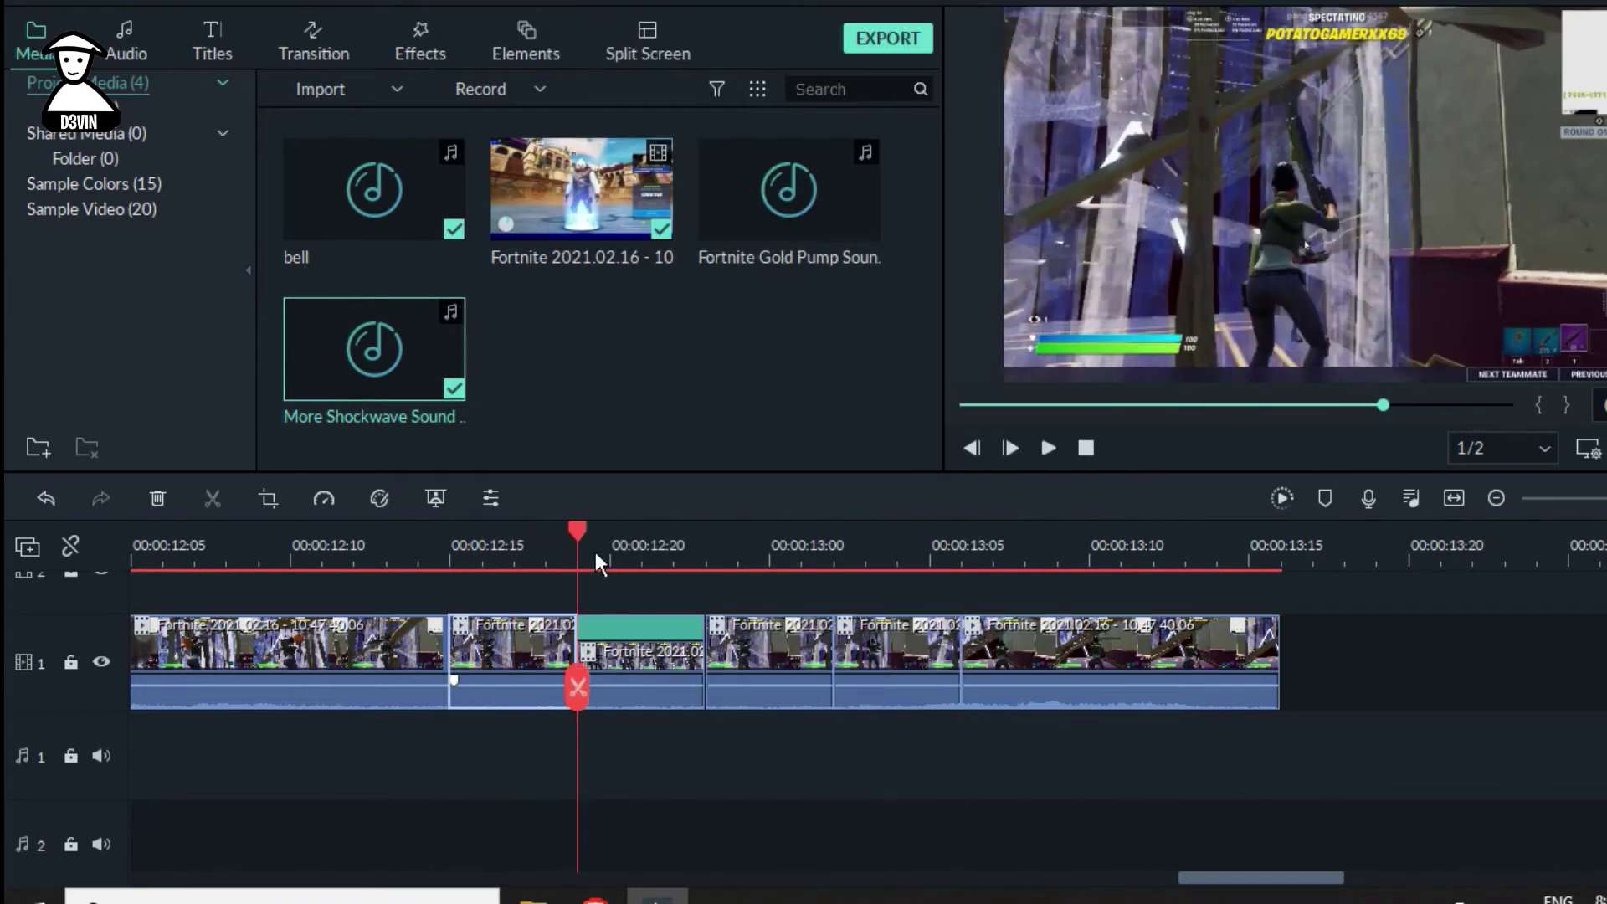
{"action": "key", "text": "Left"}
{"action": "left_click", "coordinate": [555, 547]}
{"action": "left_click", "coordinate": [540, 556]}
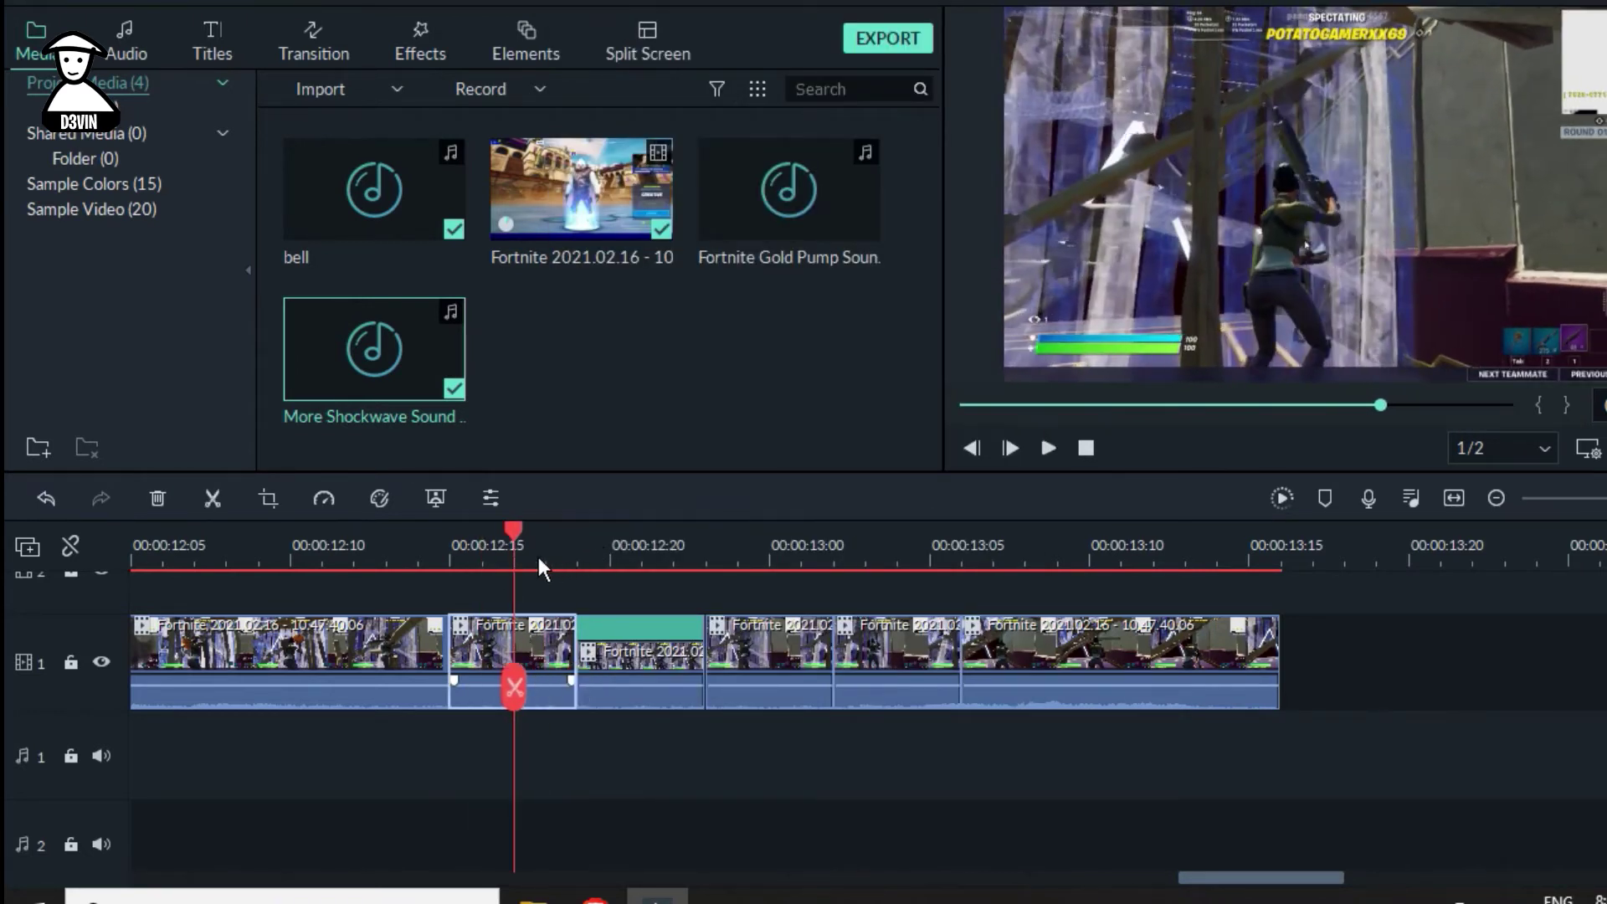
{"action": "left_click_drag", "start_coordinate": [530, 566], "coordinate": [499, 563]}
Slow the clip just before the reversed copy to 0.70x speed
{"action": "right_click", "coordinate": [537, 641]}
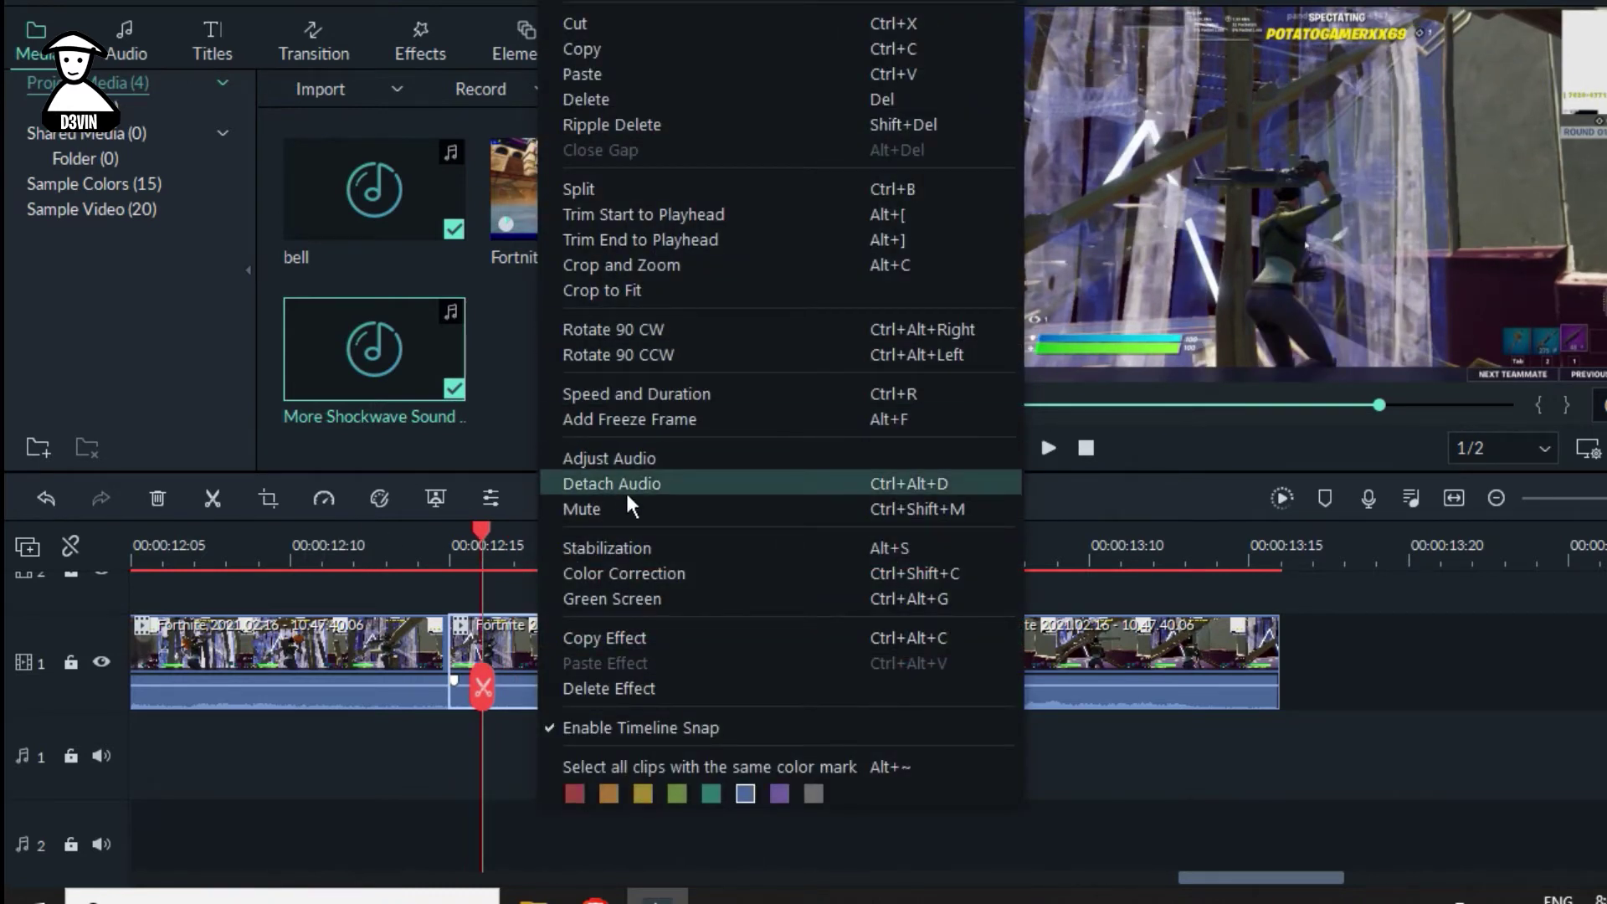
{"action": "left_click", "coordinate": [1428, 624]}
{"action": "key", "text": "ctrl+r"}
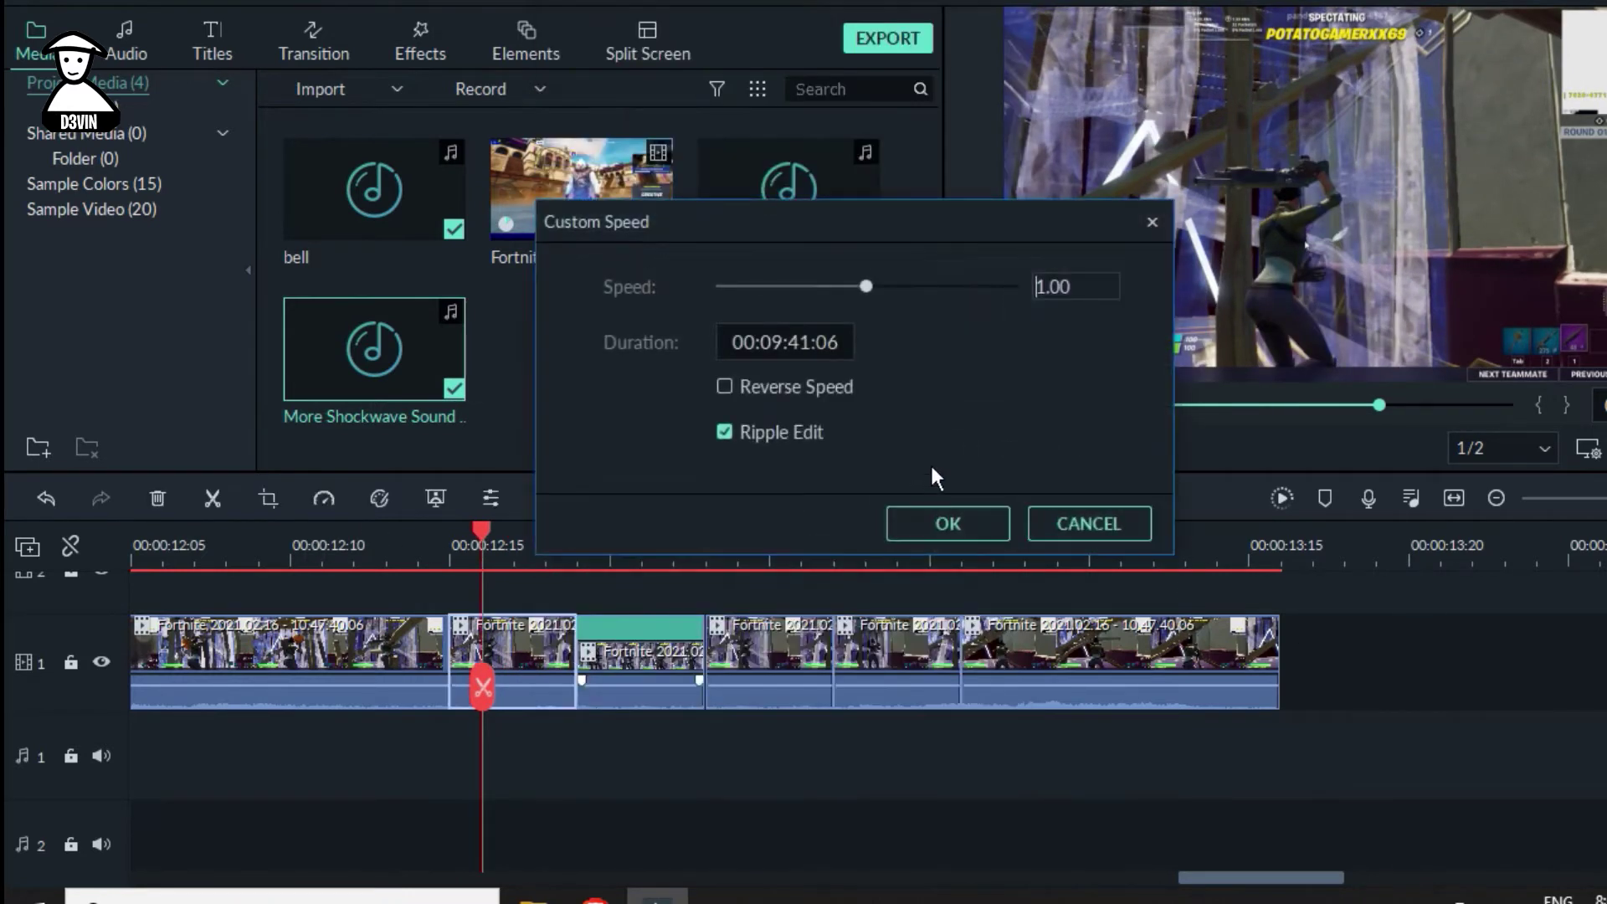
{"action": "left_click_drag", "start_coordinate": [840, 309], "coordinate": [834, 319]}
{"action": "key", "text": "Return"}
Slow the reversed clip and the copy following it to 0.70x speed each
{"action": "right_click", "coordinate": [720, 634]}
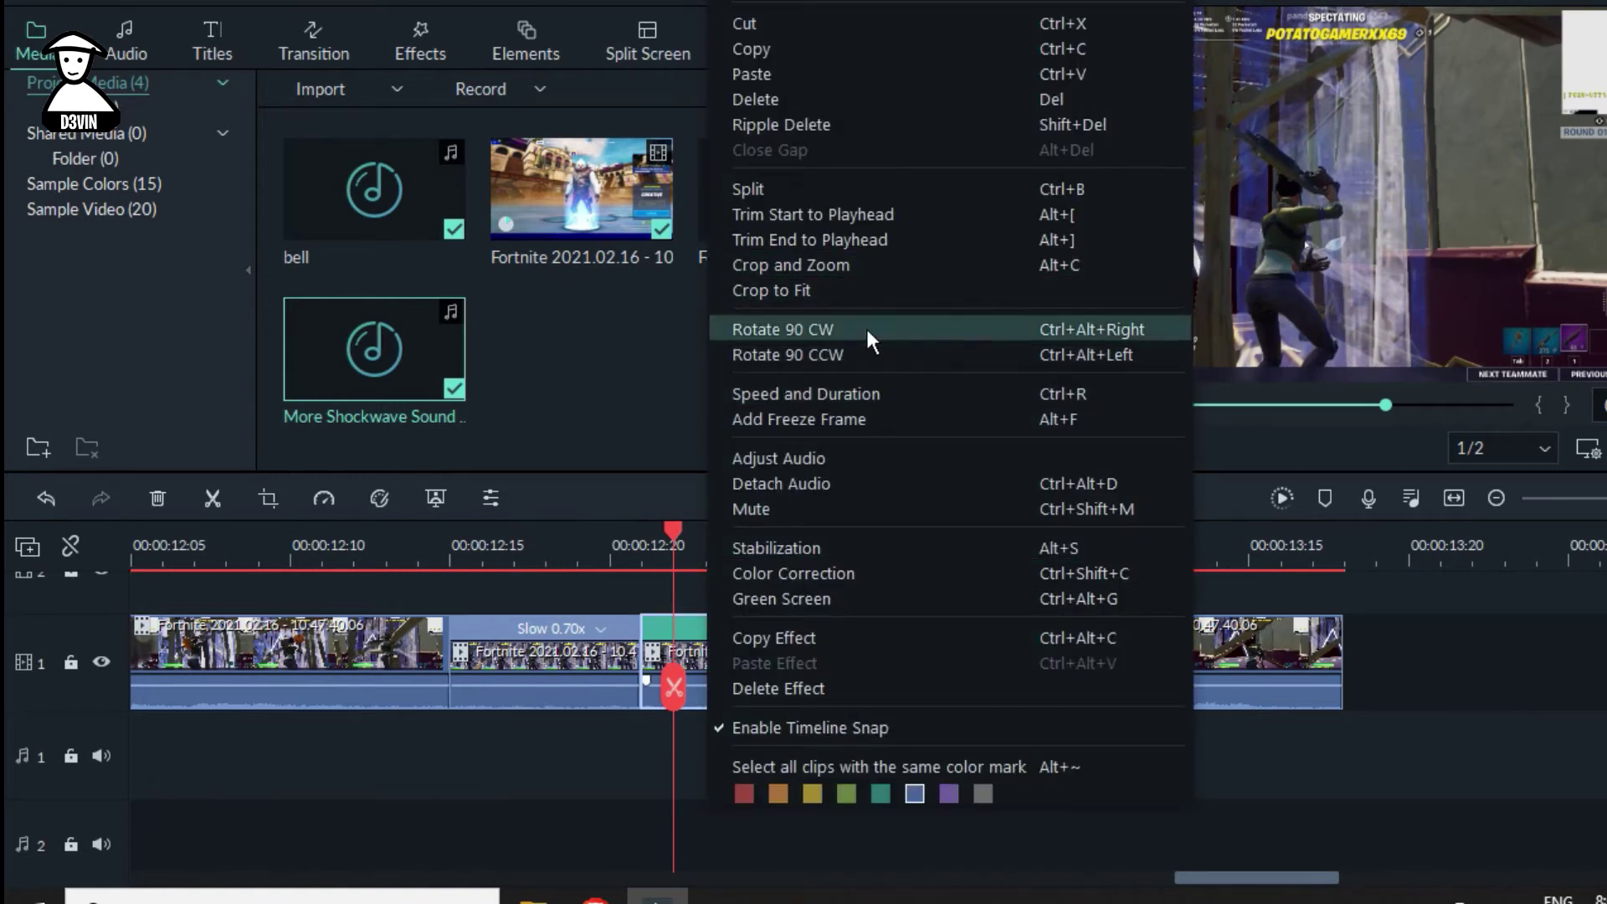
{"action": "left_click", "coordinate": [803, 393]}
{"action": "left_click_drag", "start_coordinate": [835, 297], "coordinate": [834, 299]}
{"action": "left_click", "coordinate": [948, 523]}
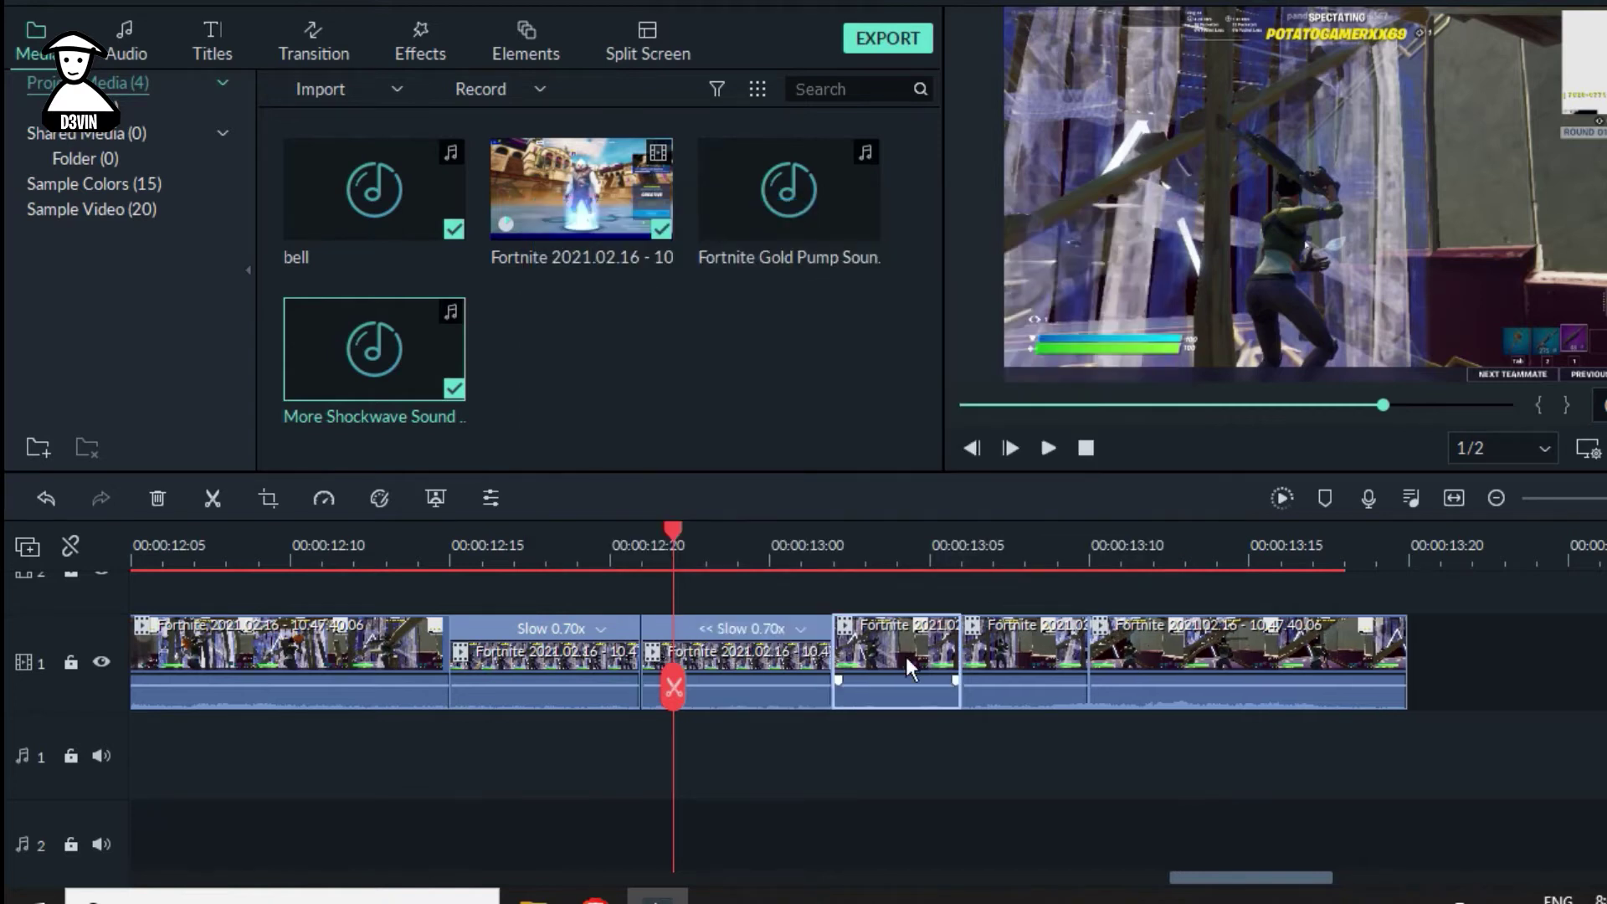
{"action": "key", "text": "ctrl+r"}
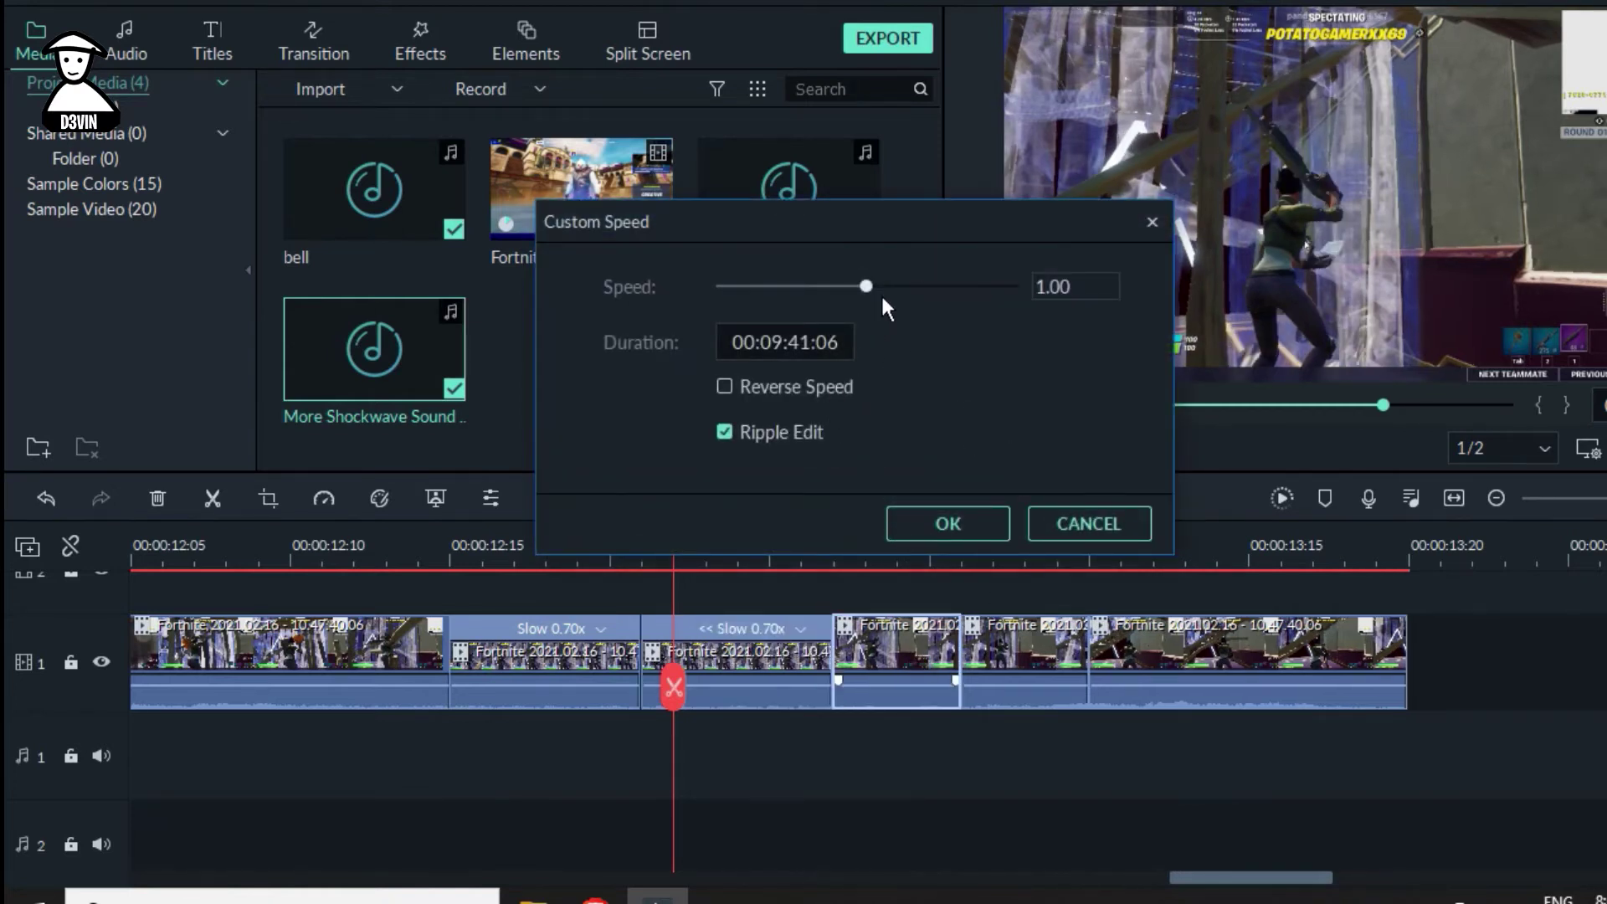
{"action": "left_click_drag", "start_coordinate": [881, 294], "coordinate": [833, 298]}
{"action": "left_click", "coordinate": [948, 523]}
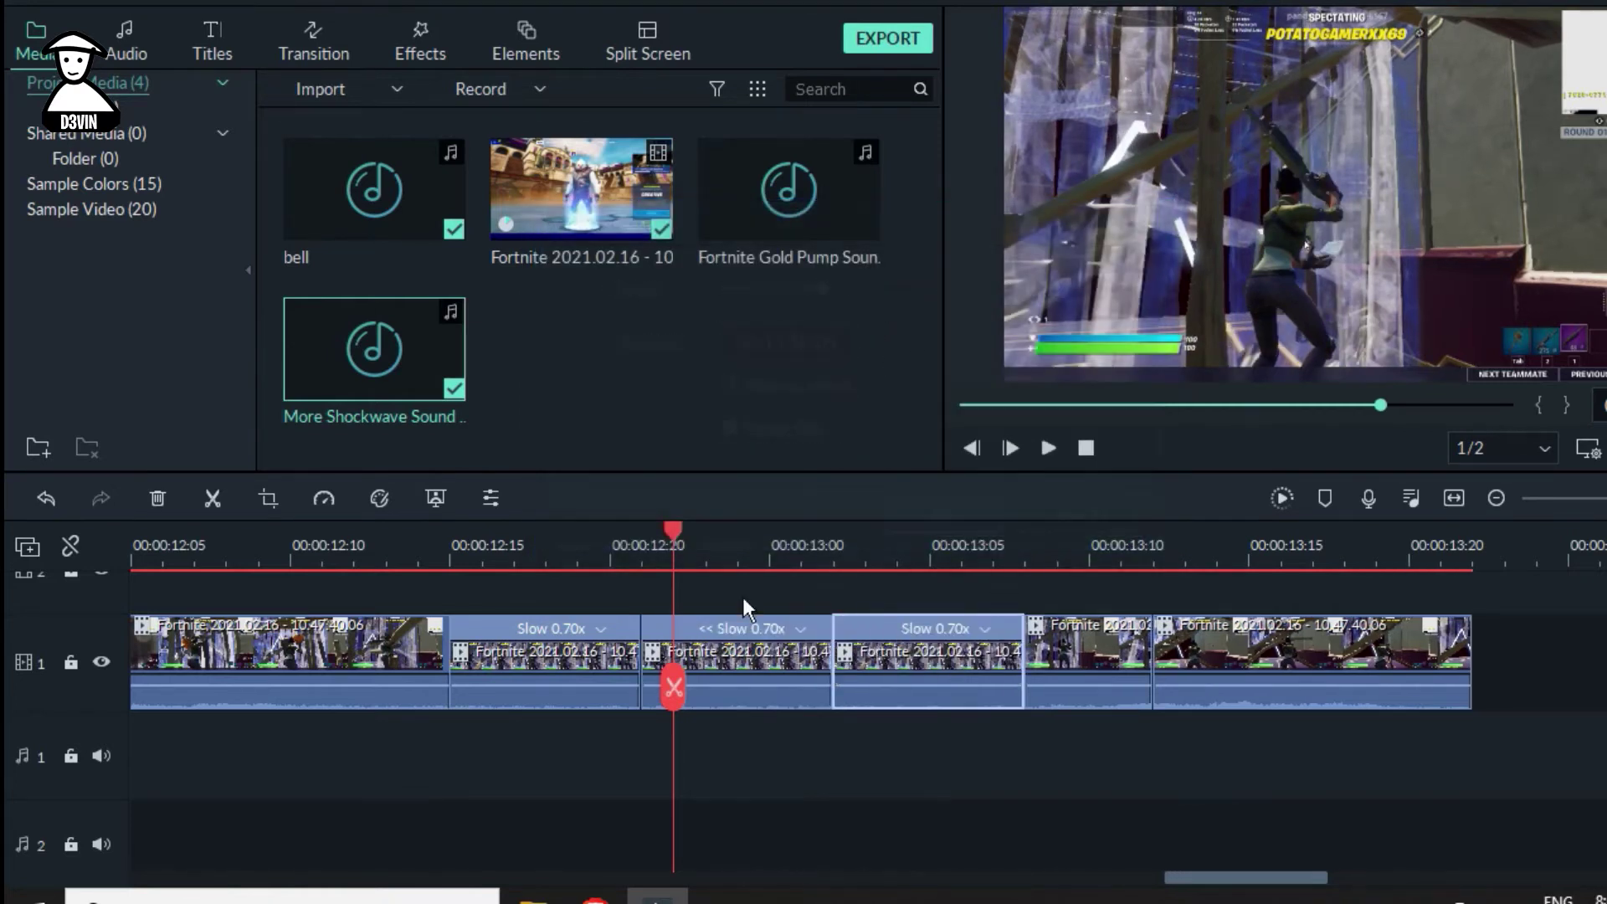
Play back the slowed forward and reversed clips from about 00:00:12:15
{"action": "left_click", "coordinate": [546, 550]}
{"action": "left_click", "coordinate": [478, 561]}
{"action": "key", "text": "space"}
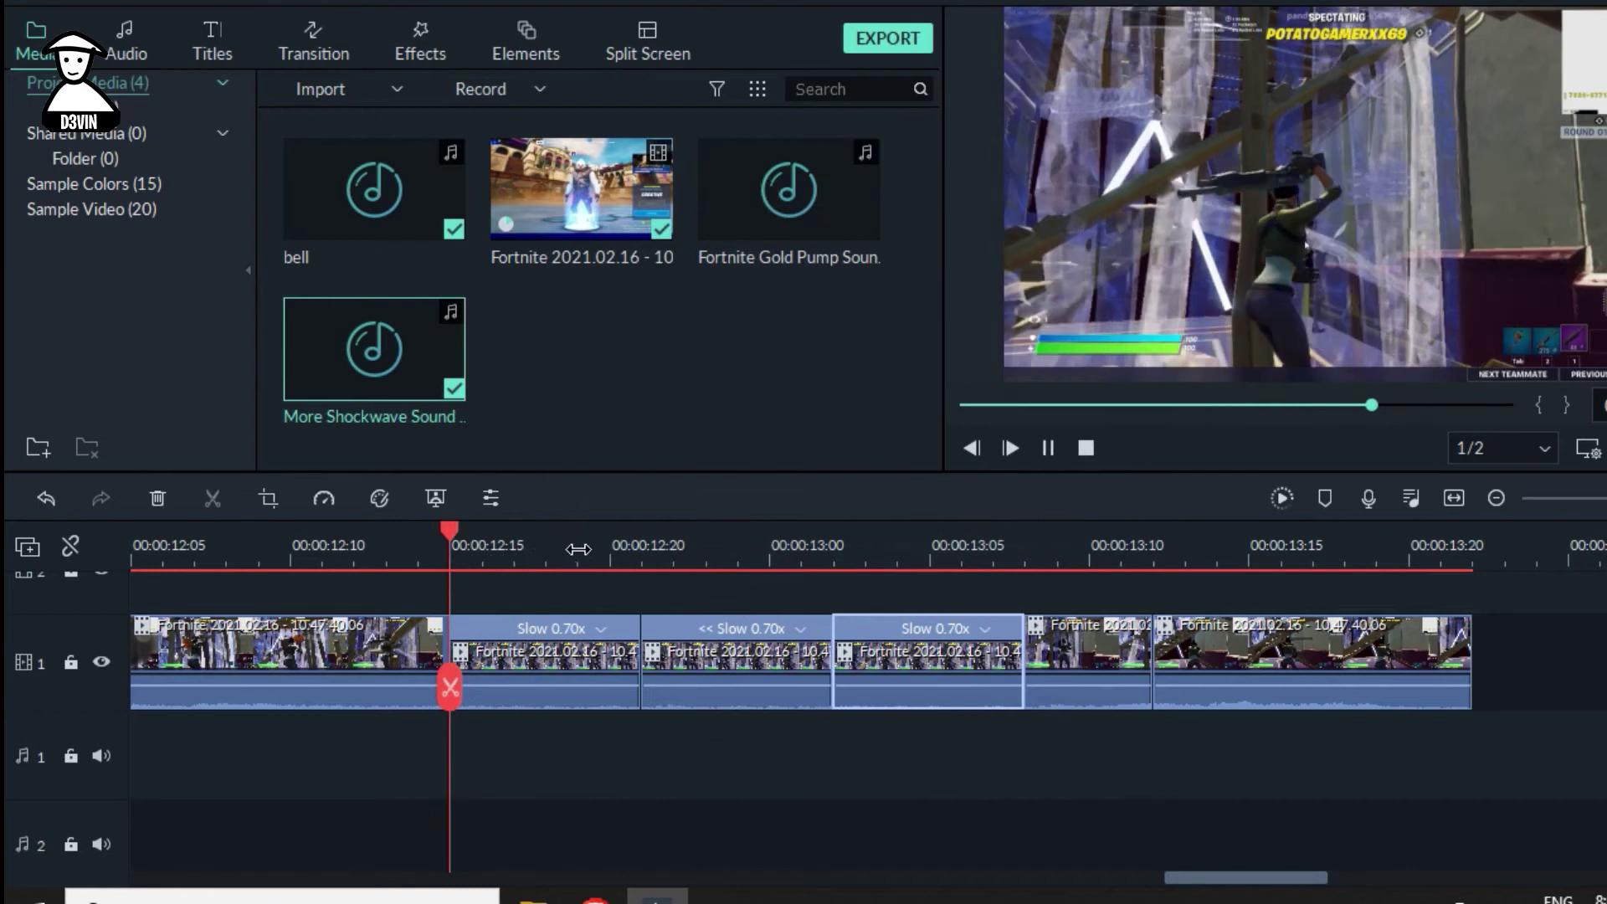
{"action": "left_click_drag", "start_coordinate": [602, 559], "coordinate": [346, 546]}
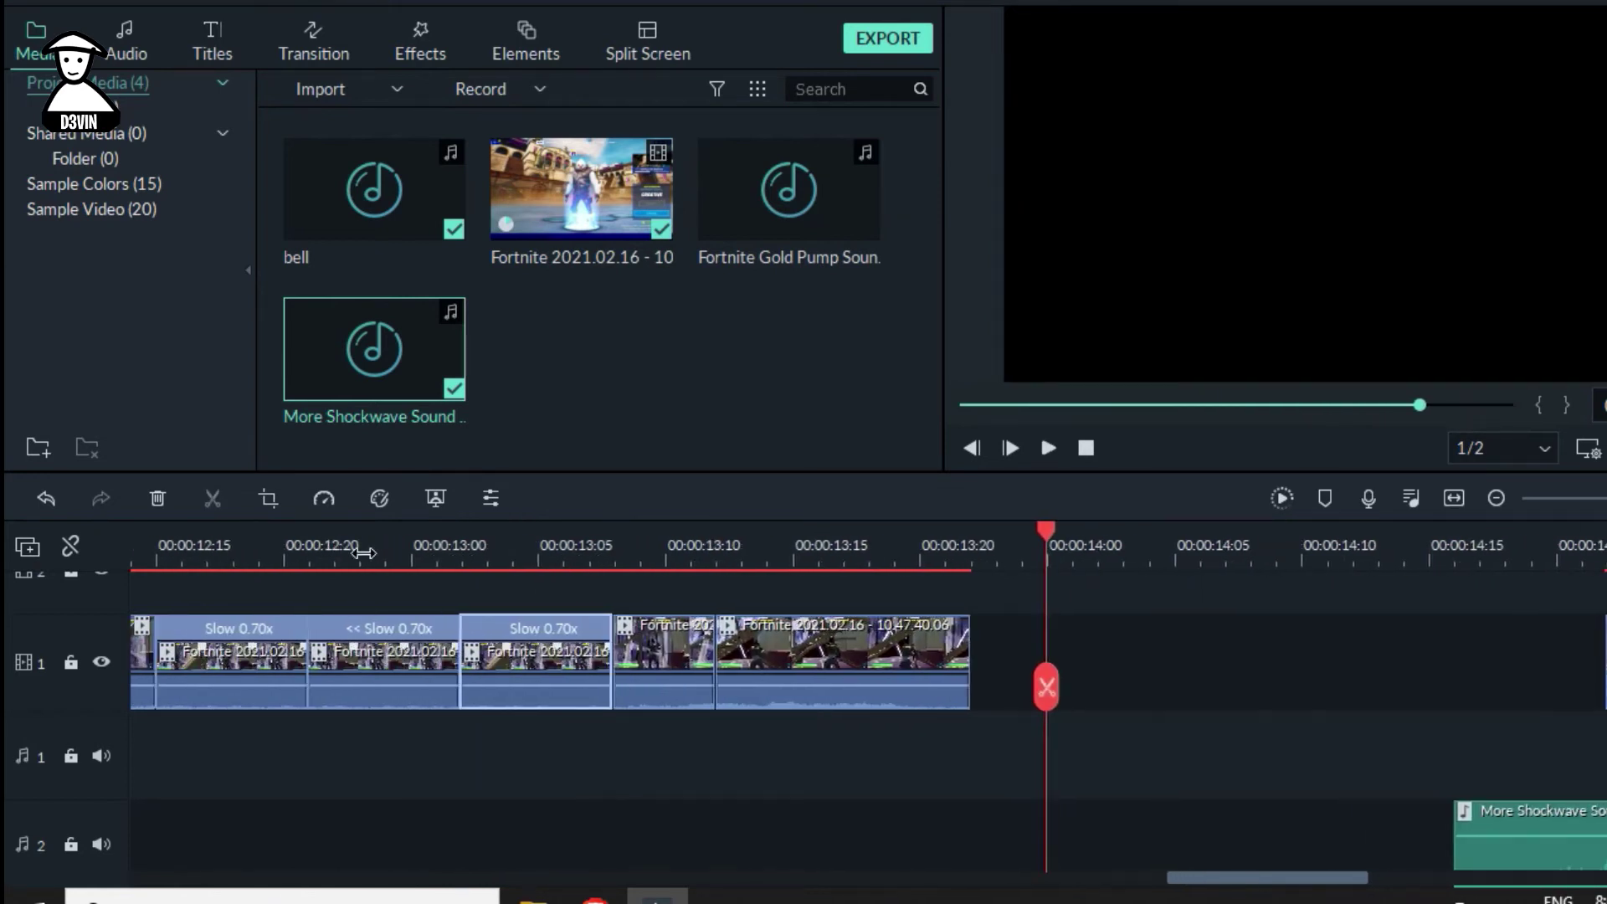
Set the reversed clip's speed to 0.50x and play back the slowed sequence again
{"action": "left_click", "coordinate": [206, 546]}
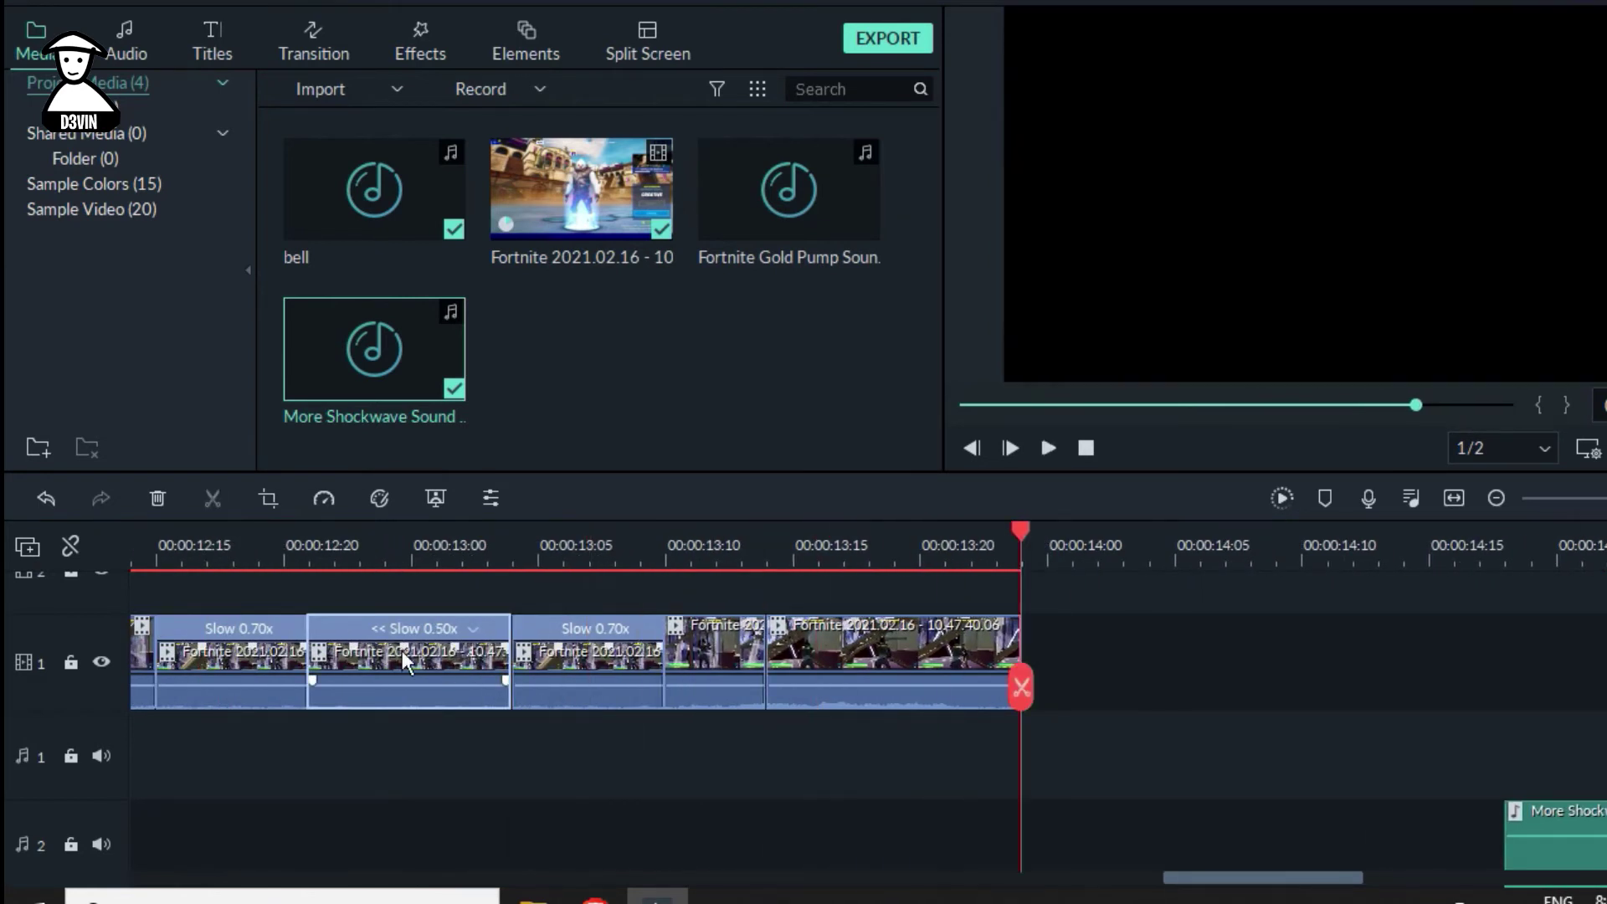
{"action": "left_click", "coordinate": [199, 576]}
{"action": "key", "text": "space"}
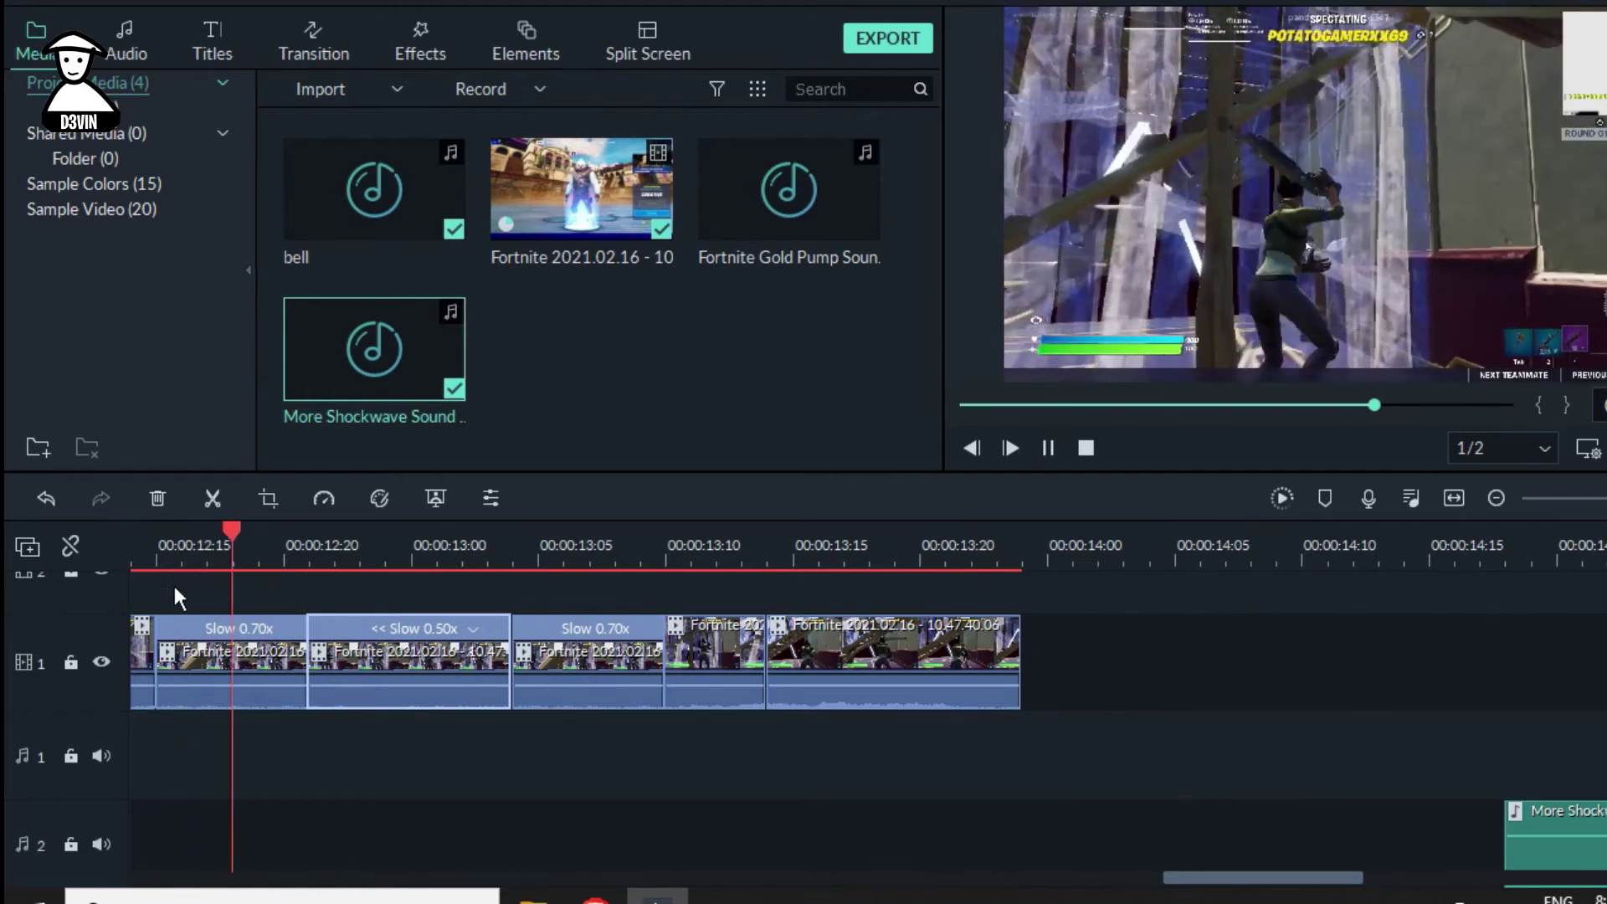
{"action": "key", "text": "space"}
{"action": "left_click_drag", "start_coordinate": [195, 576], "coordinate": [861, 575]}
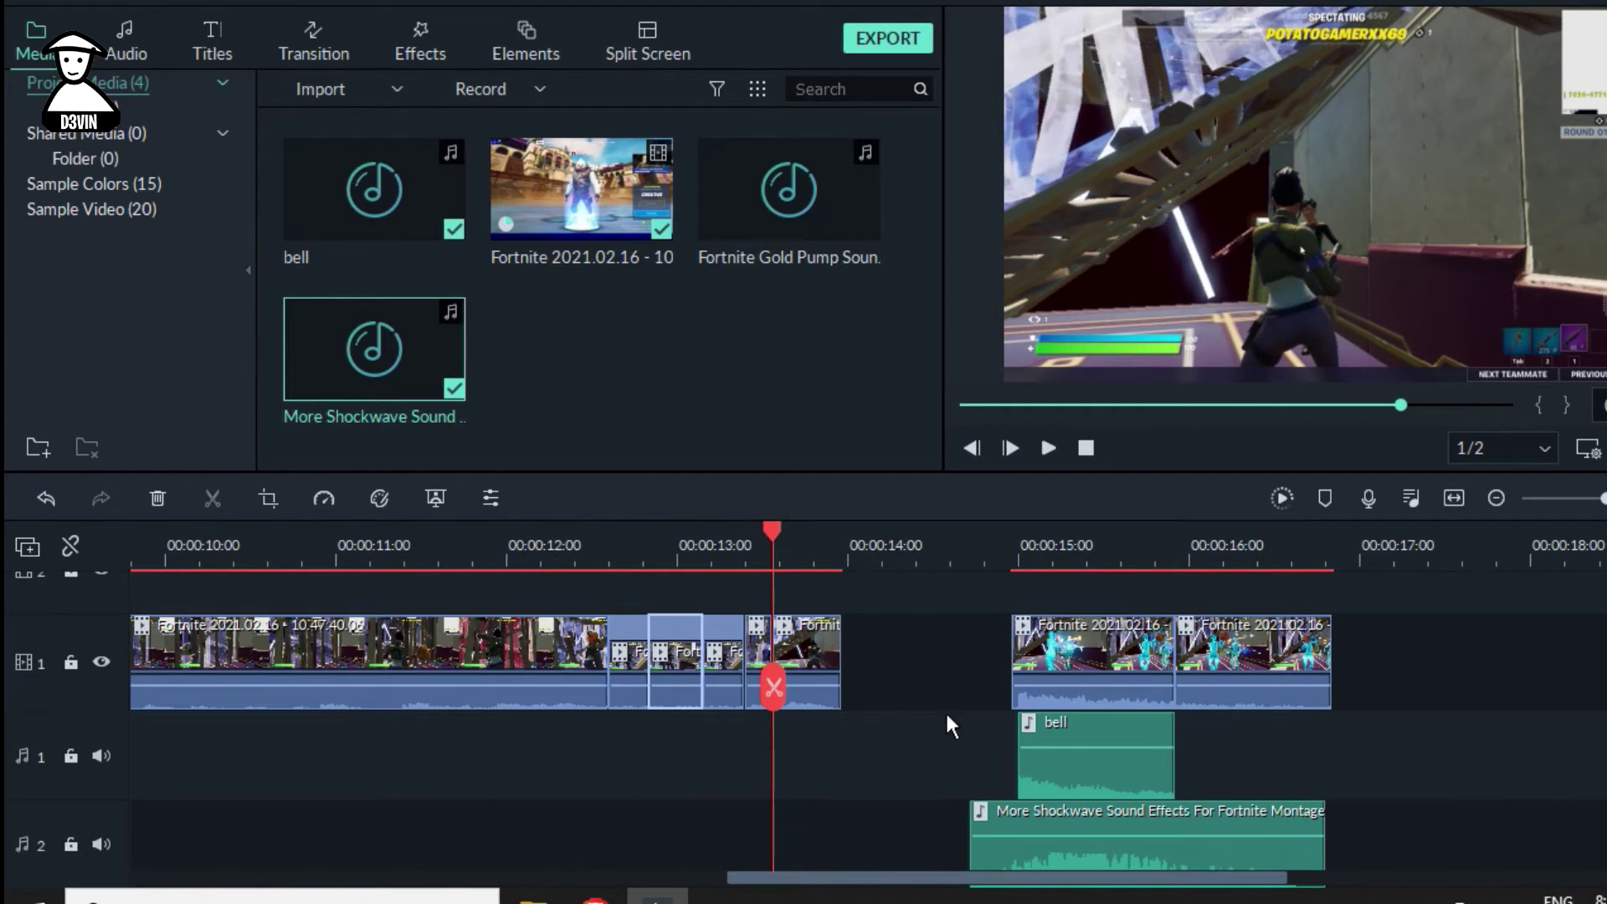
Play back the last clip before the gap, from about 00:00:13:14, to judge its pace
{"action": "scroll", "coordinate": [980, 743], "scroll_direction": "down", "scroll_amount": 2}
{"action": "key", "text": "space"}
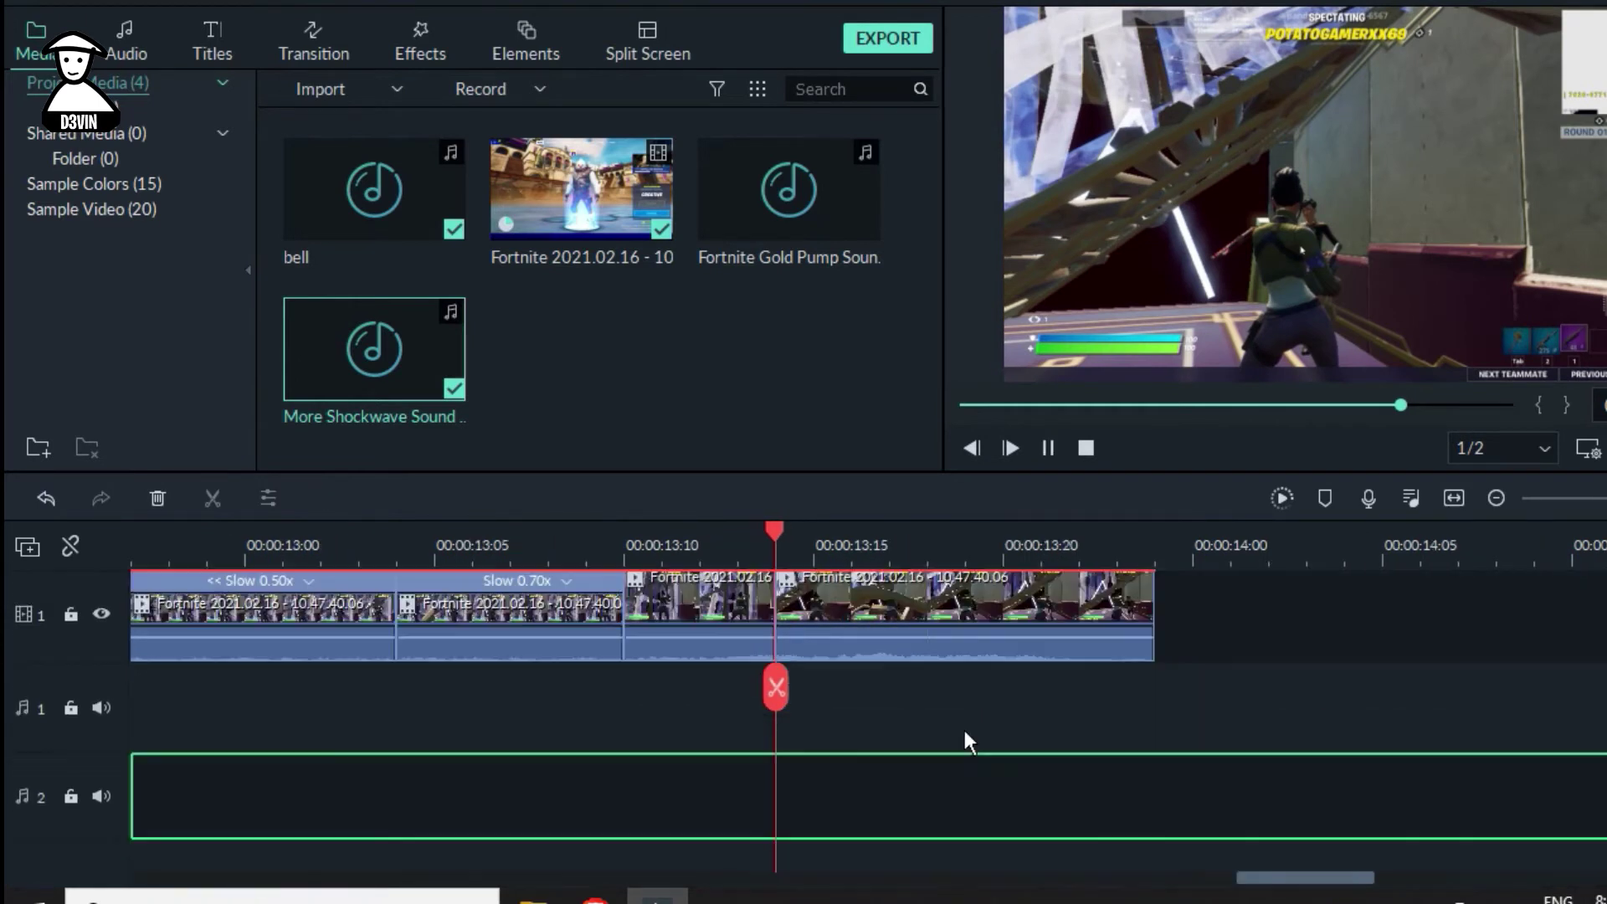
{"action": "key", "text": "space"}
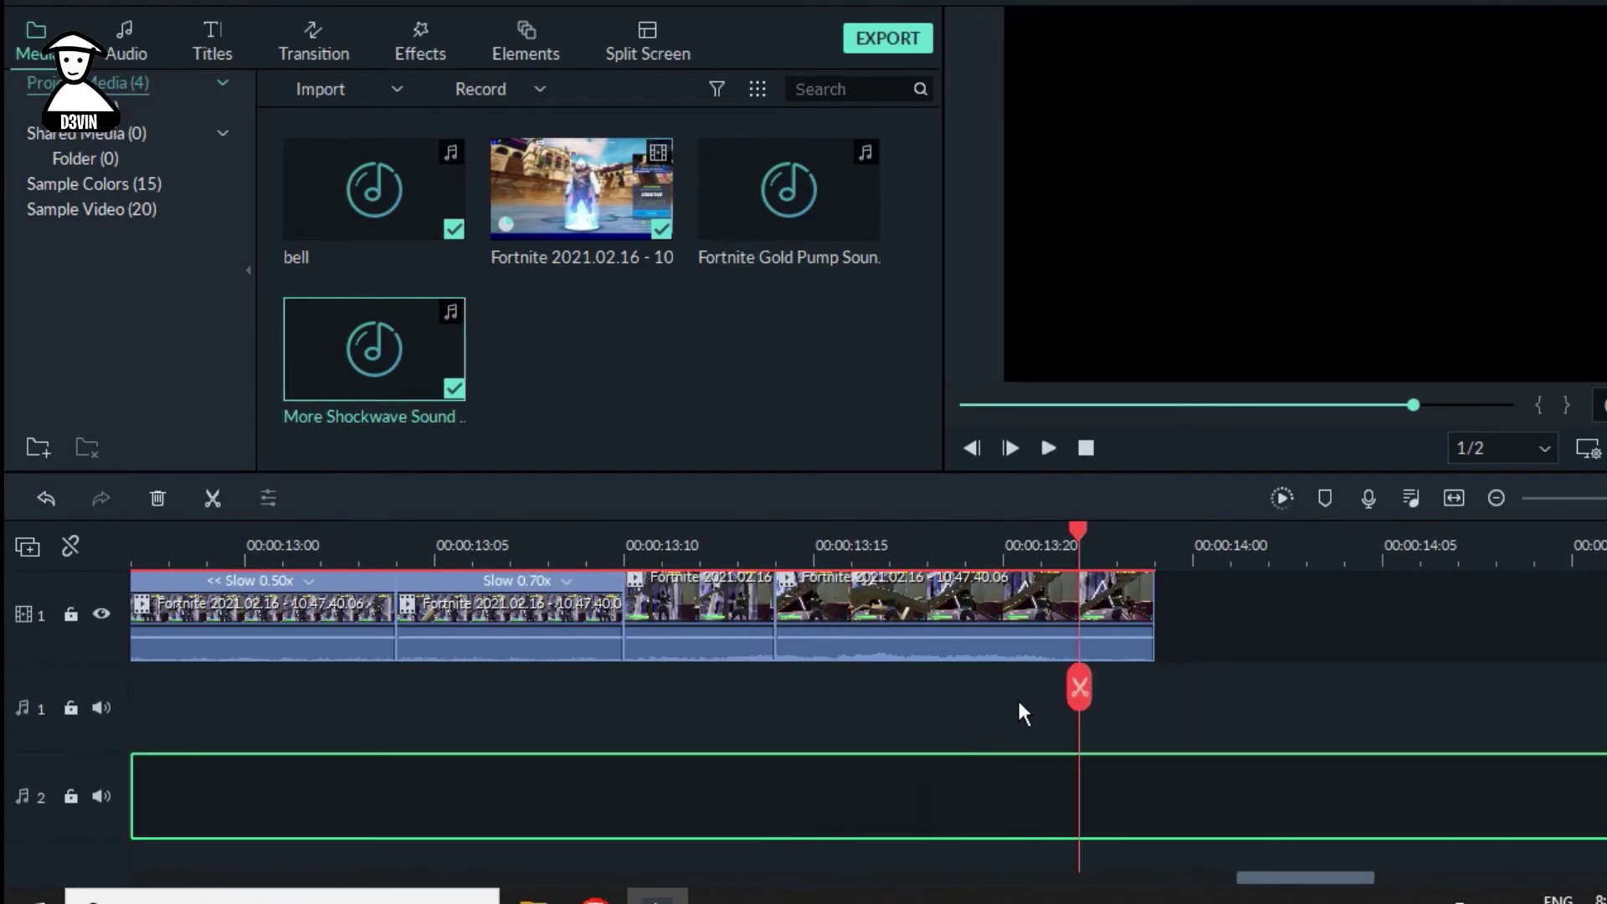
{"action": "left_click", "coordinate": [874, 566]}
{"action": "key", "text": "space"}
{"action": "key", "text": "space"}
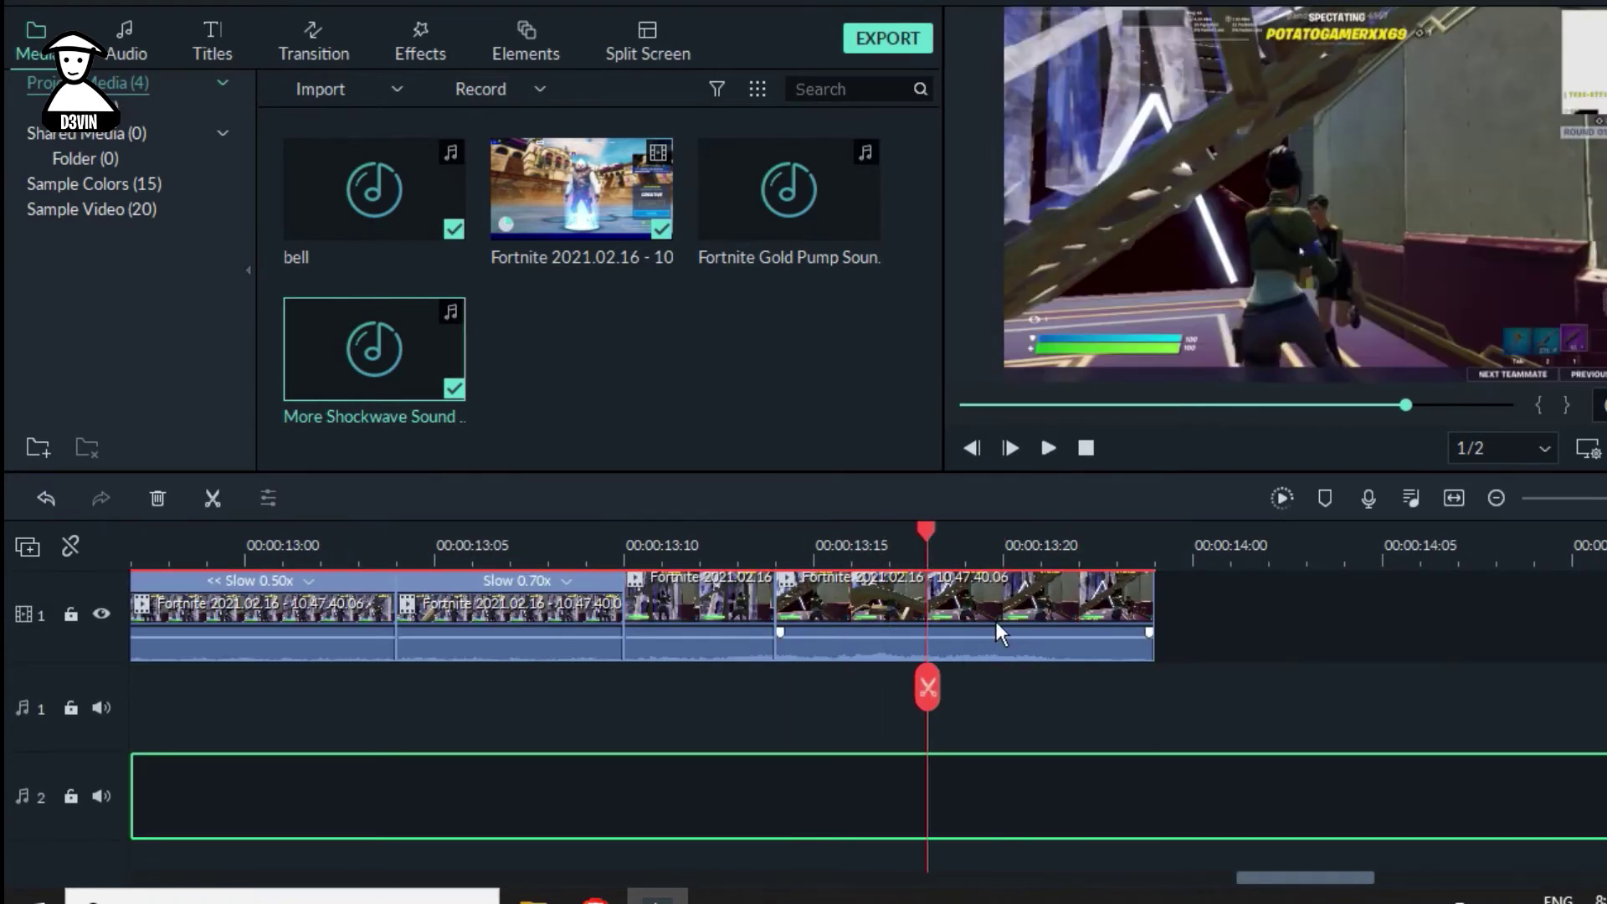
Speed up the clip starting at 00:00:13:14 to 1.20x
{"action": "right_click", "coordinate": [971, 605]}
{"action": "key", "text": "ctrl+r"}
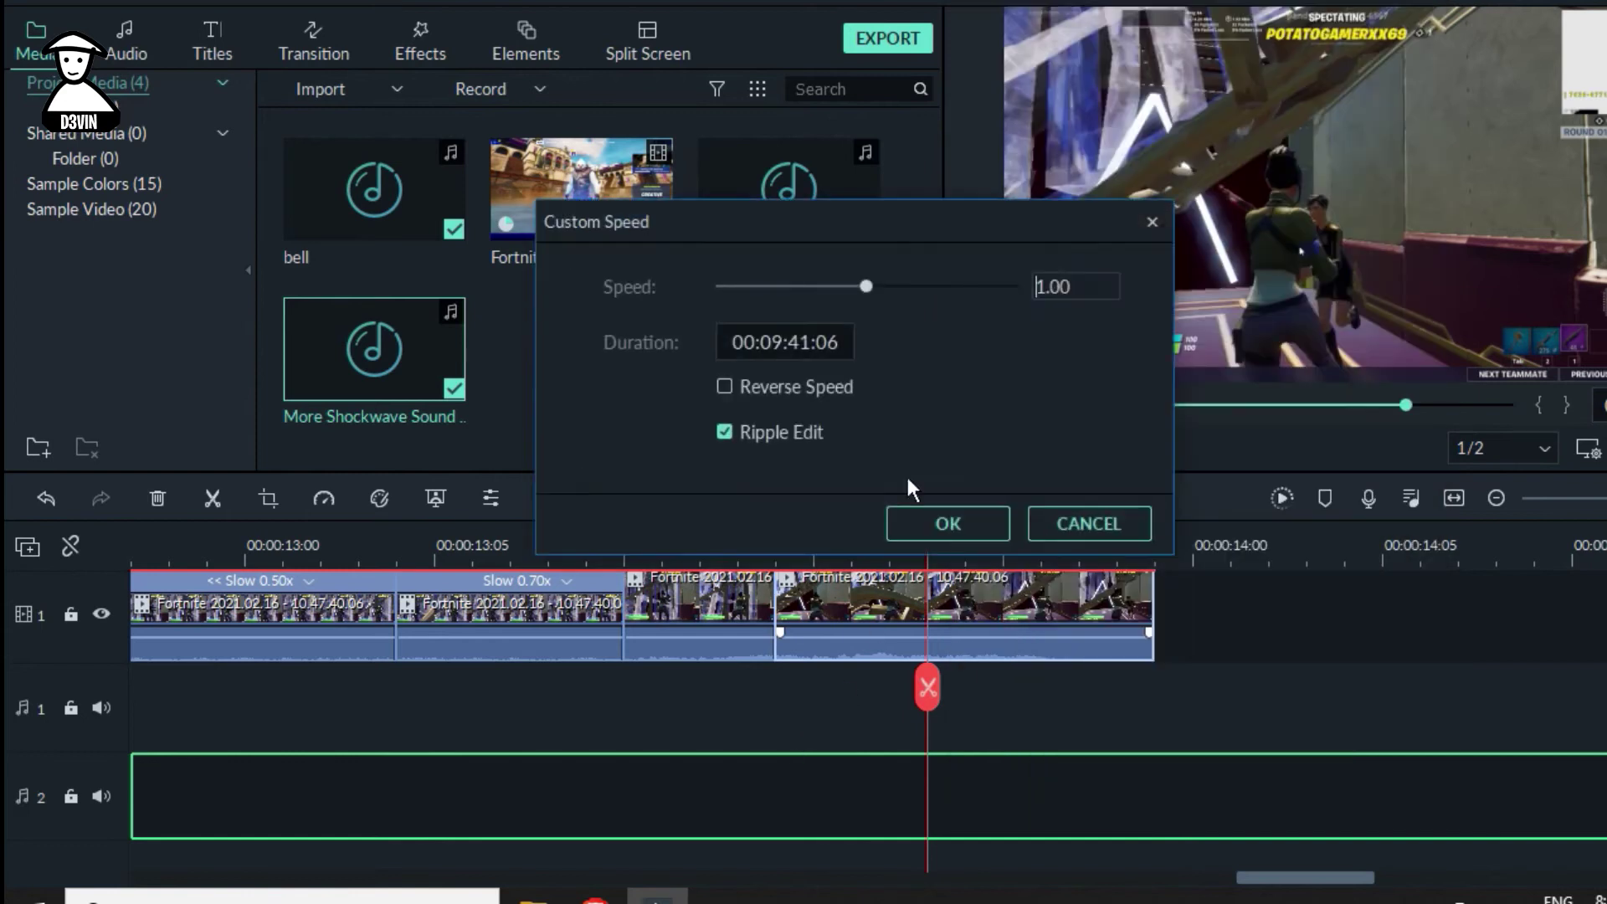
{"action": "left_click_drag", "start_coordinate": [876, 300], "coordinate": [861, 305]}
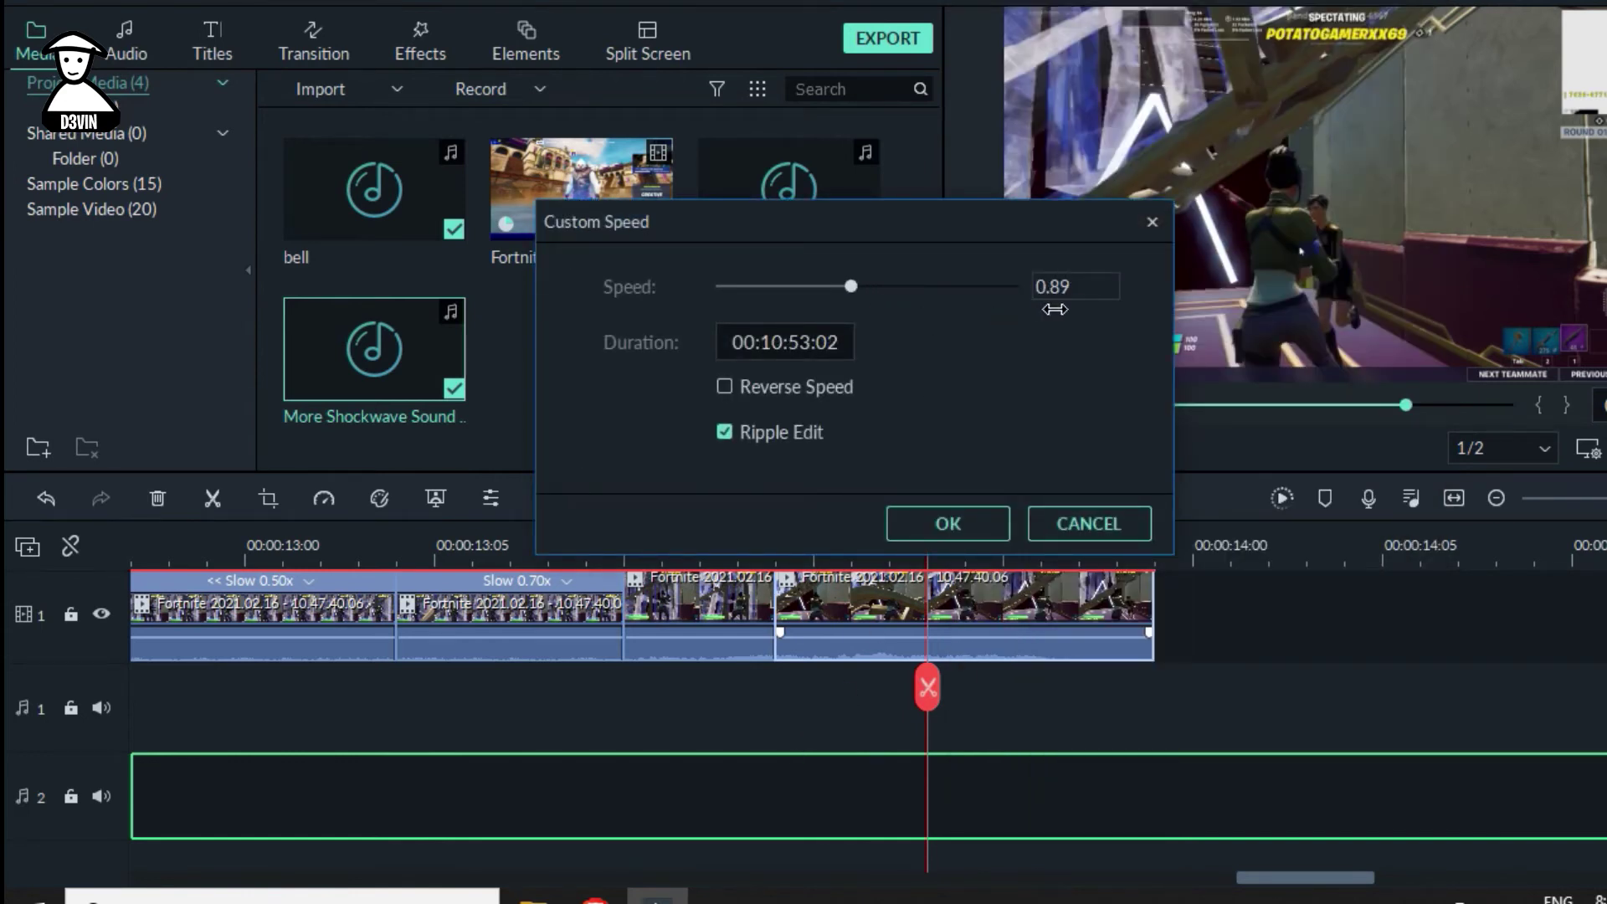
{"action": "double_click", "coordinate": [1094, 302]}
{"action": "type", "text": "1.20"}
{"action": "key", "text": "Return"}
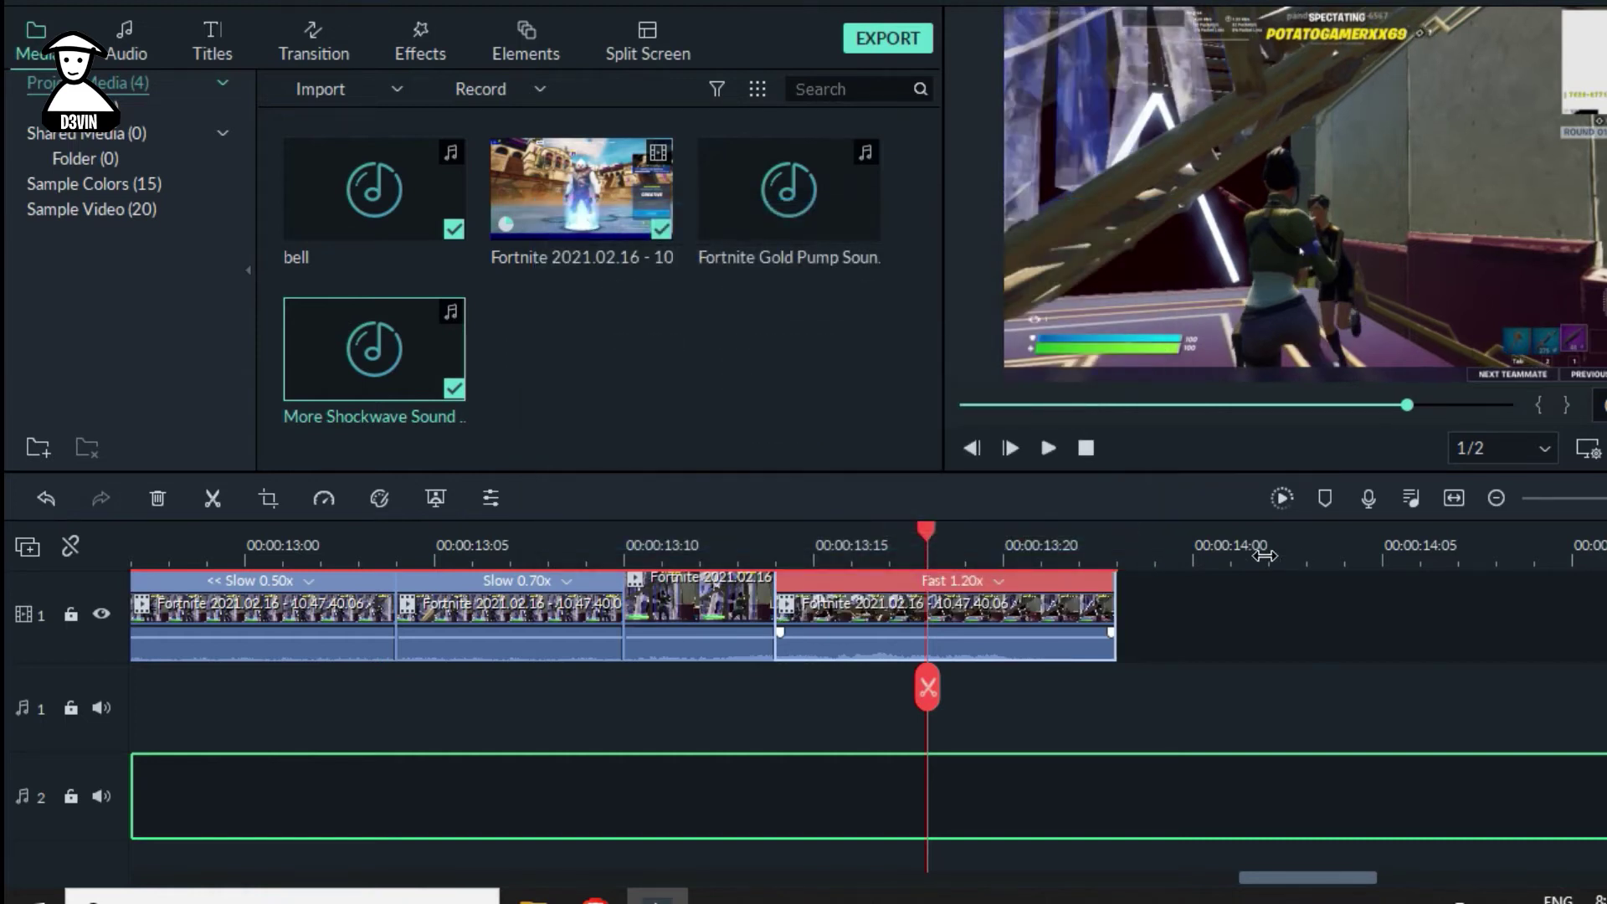
Move the hit clips together with the bell and shockwave sounds back against the sped-up clip, starting at about 00:00:13:23
{"action": "left_click_drag", "start_coordinate": [1288, 560], "coordinate": [1026, 562]}
{"action": "scroll", "coordinate": [1527, 702], "scroll_direction": "up", "scroll_amount": 1}
{"action": "key", "text": "ctrl+minus"}
{"action": "left_click_drag", "start_coordinate": [1432, 640], "coordinate": [1118, 792]}
{"action": "left_click_drag", "start_coordinate": [1147, 626], "coordinate": [1025, 727]}
{"action": "left_click_drag", "start_coordinate": [960, 553], "coordinate": [1147, 556]}
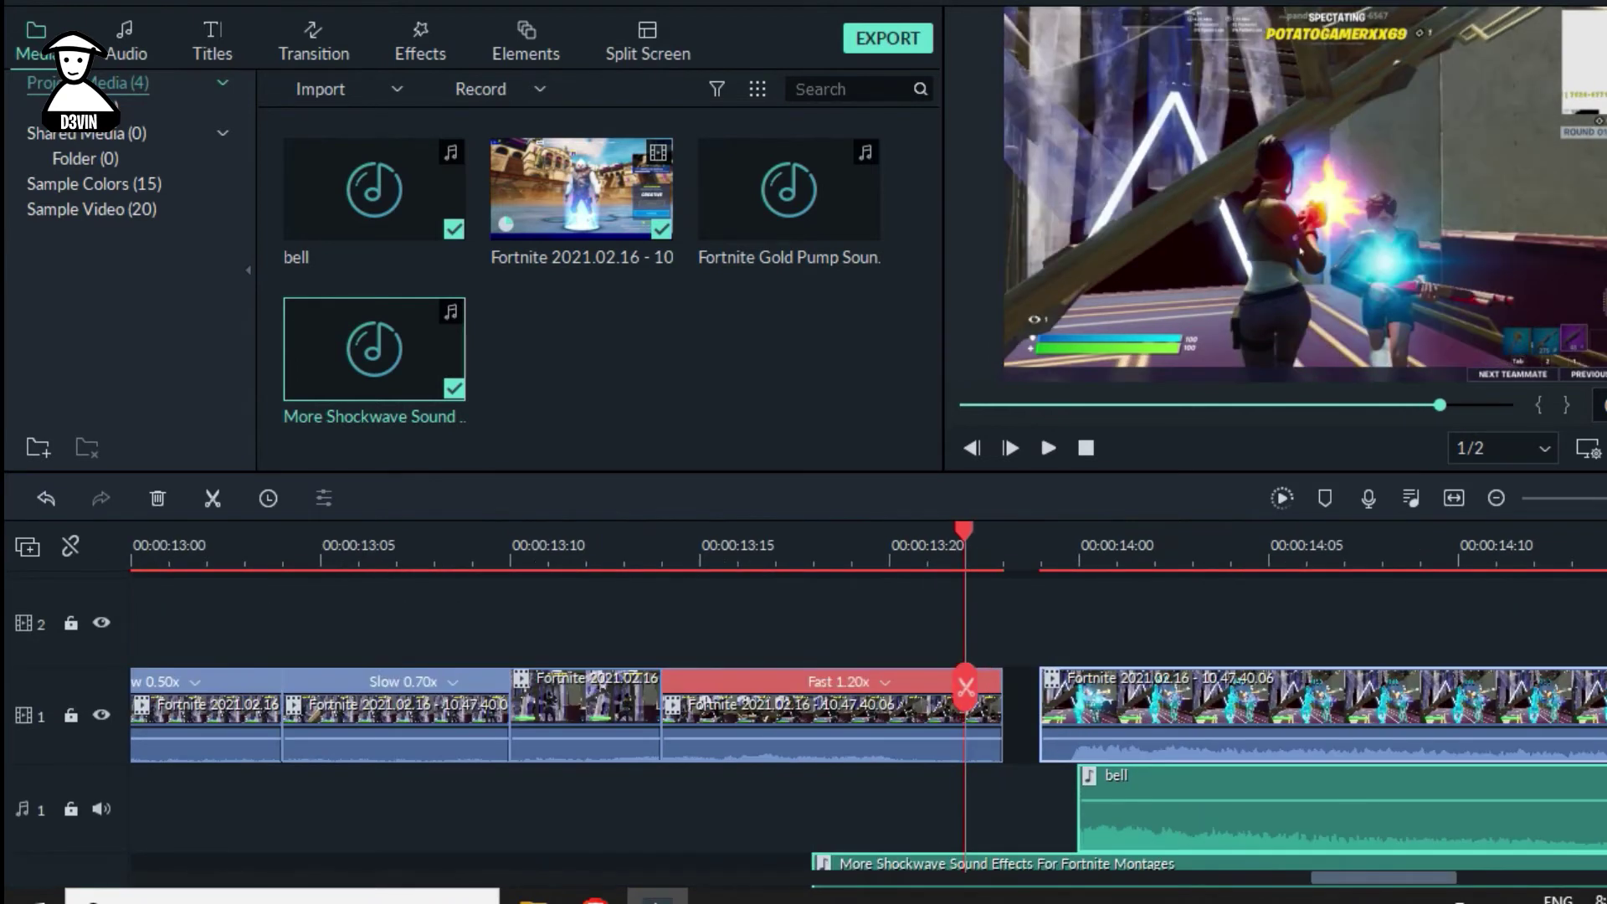
{"action": "left_click_drag", "start_coordinate": [1123, 724], "coordinate": [1063, 687]}
Play back the slowed and sped-up build-up into the hit and save the project
{"action": "left_click", "coordinate": [627, 556]}
{"action": "key", "text": "space"}
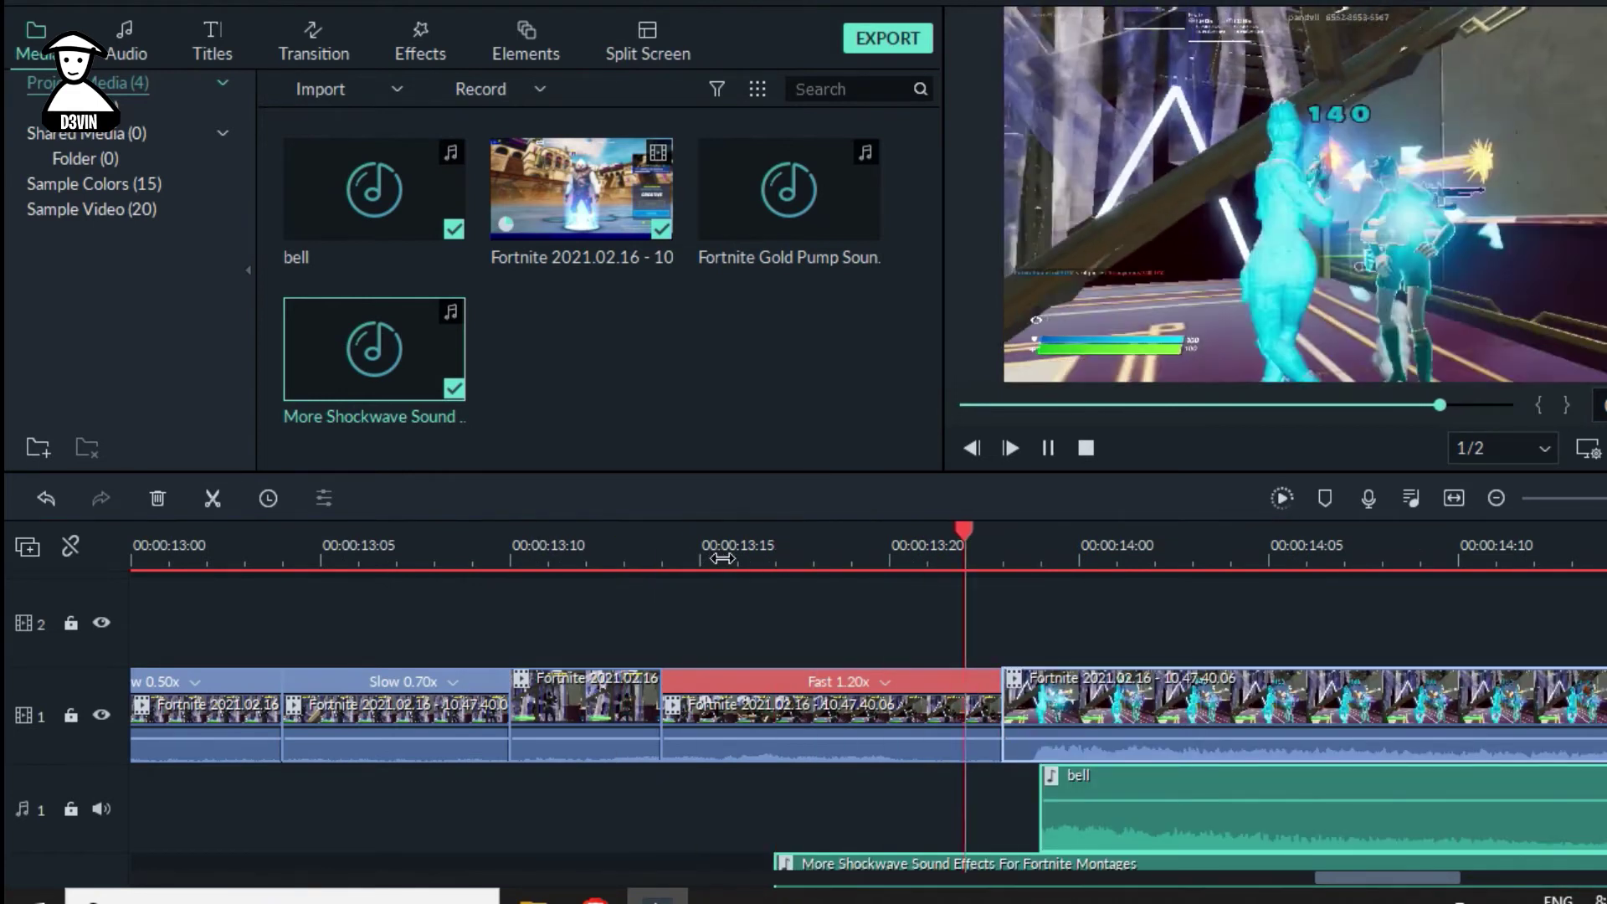
{"action": "key", "text": "ctrl+minus"}
{"action": "key", "text": "ctrl+s"}
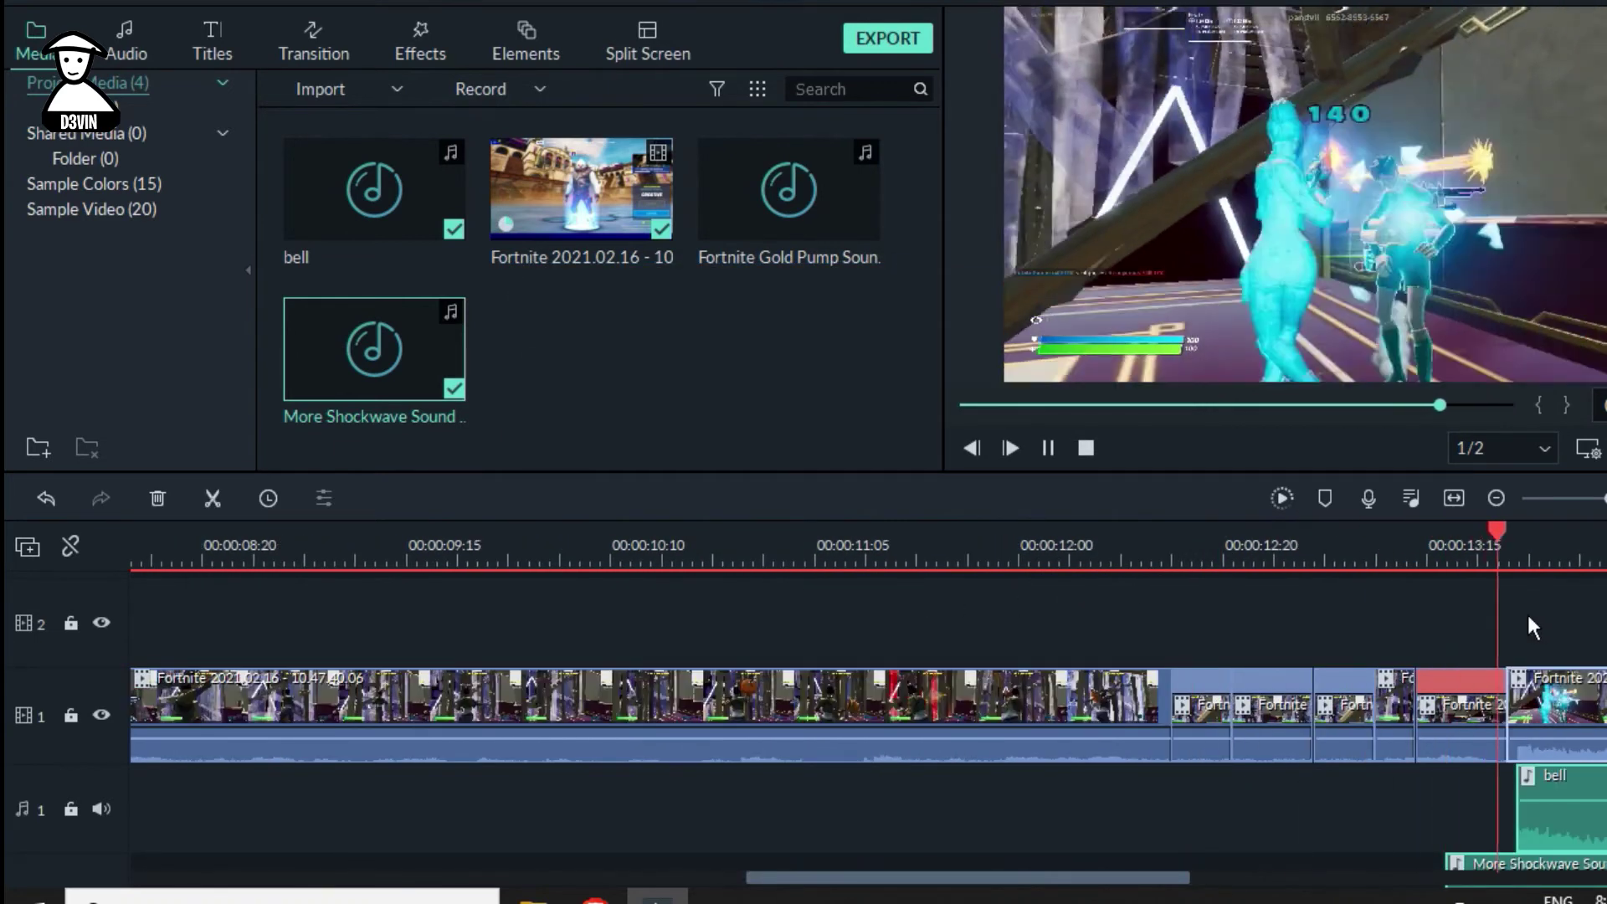
{"action": "key", "text": "space"}
{"action": "key", "text": "ctrl+minus"}
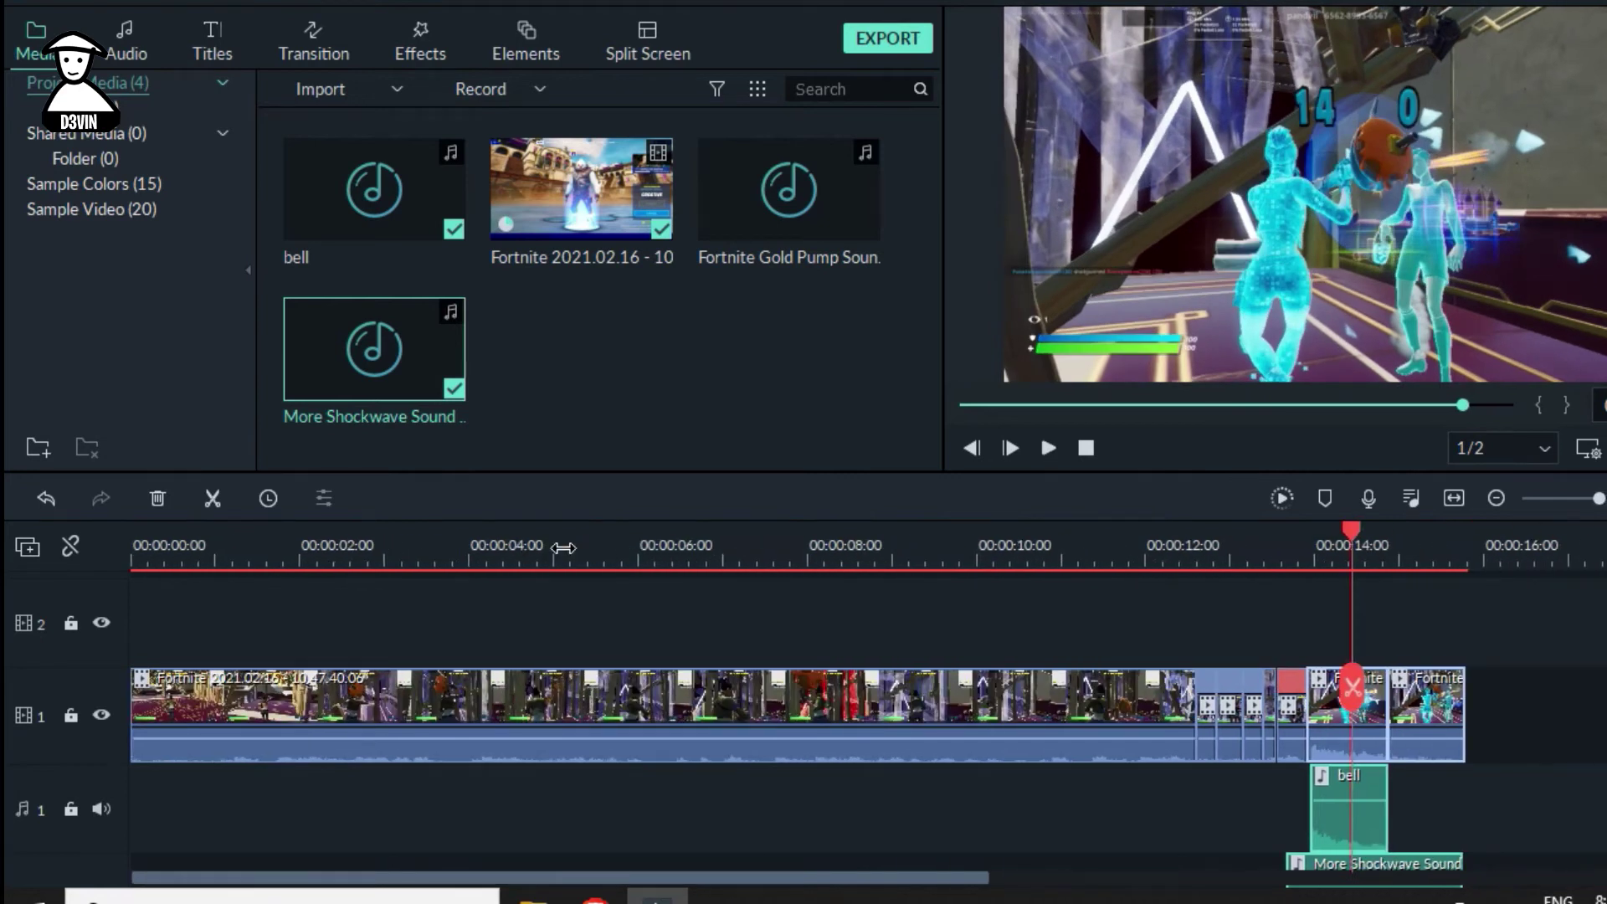
Add the Chaos 2 effect on video track 2 above the hit clip, starting at about 00:00:13:23
{"action": "scroll", "coordinate": [1203, 621], "scroll_direction": "down", "scroll_amount": 2}
{"action": "key", "text": "ctrl+minus"}
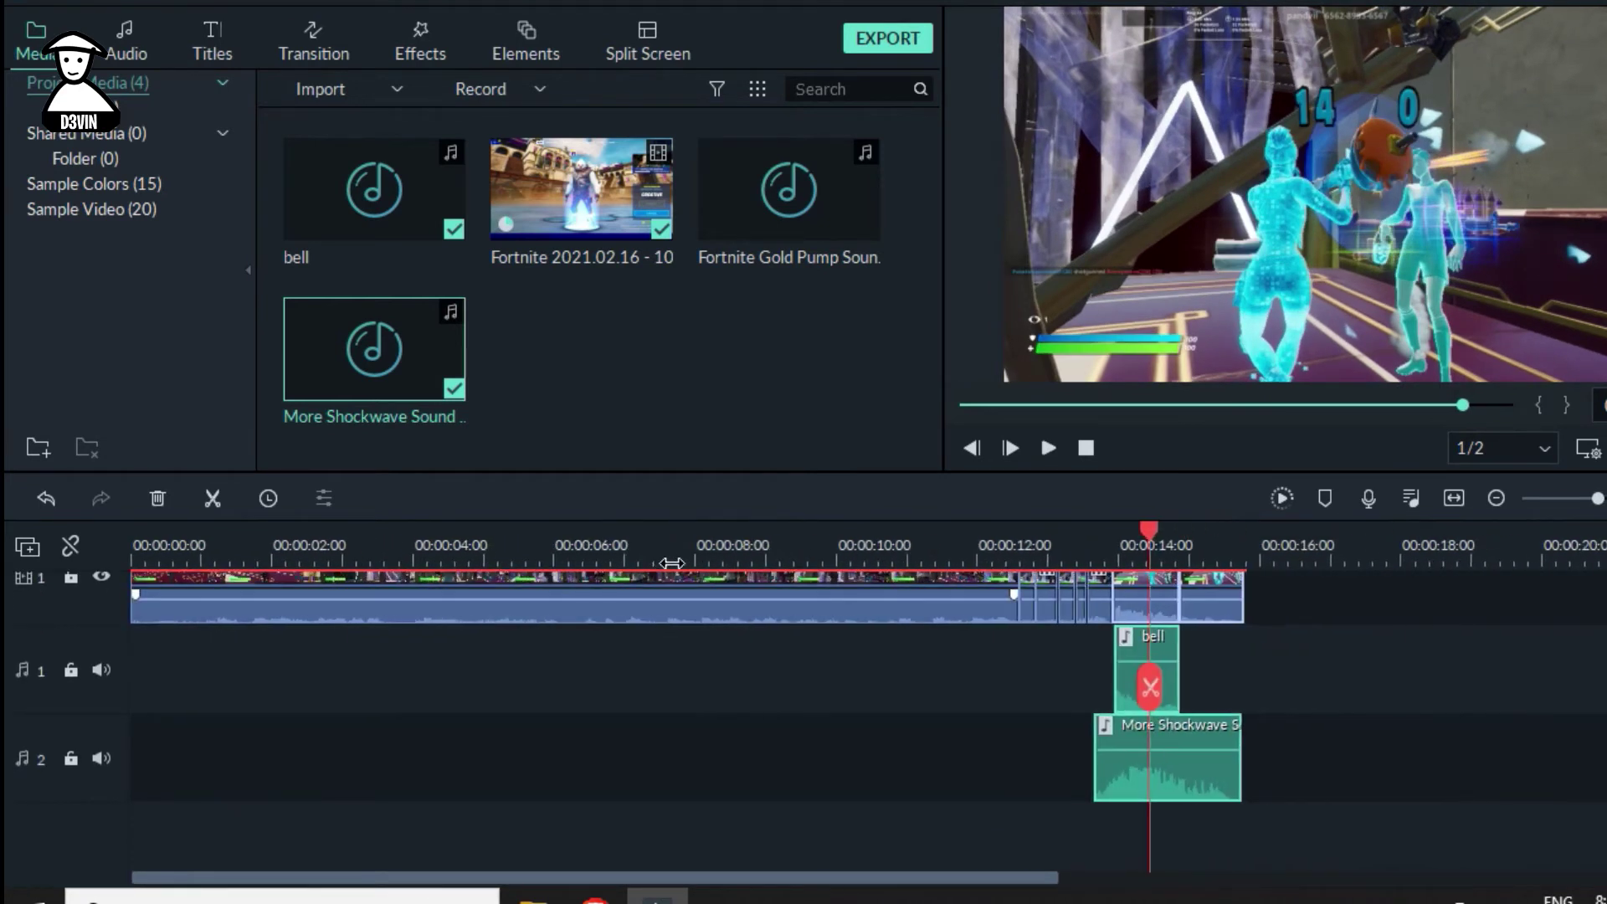
{"action": "scroll", "coordinate": [328, 597], "scroll_direction": "up", "scroll_amount": 2}
{"action": "left_click", "coordinate": [297, 549]}
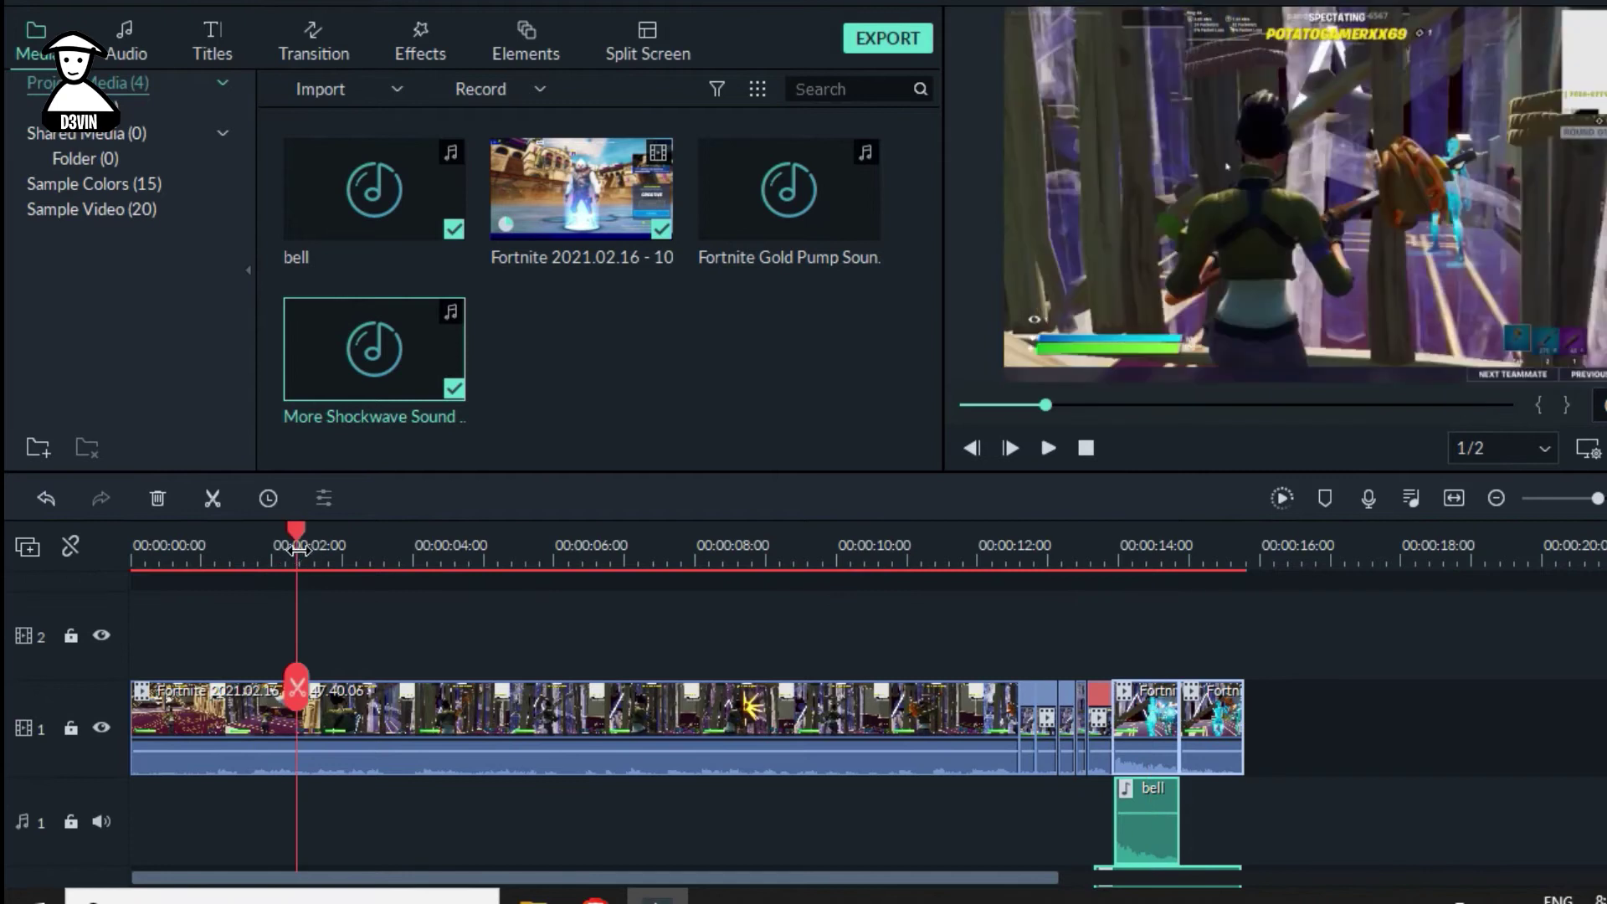
{"action": "left_click_drag", "start_coordinate": [1095, 573], "coordinate": [929, 623]}
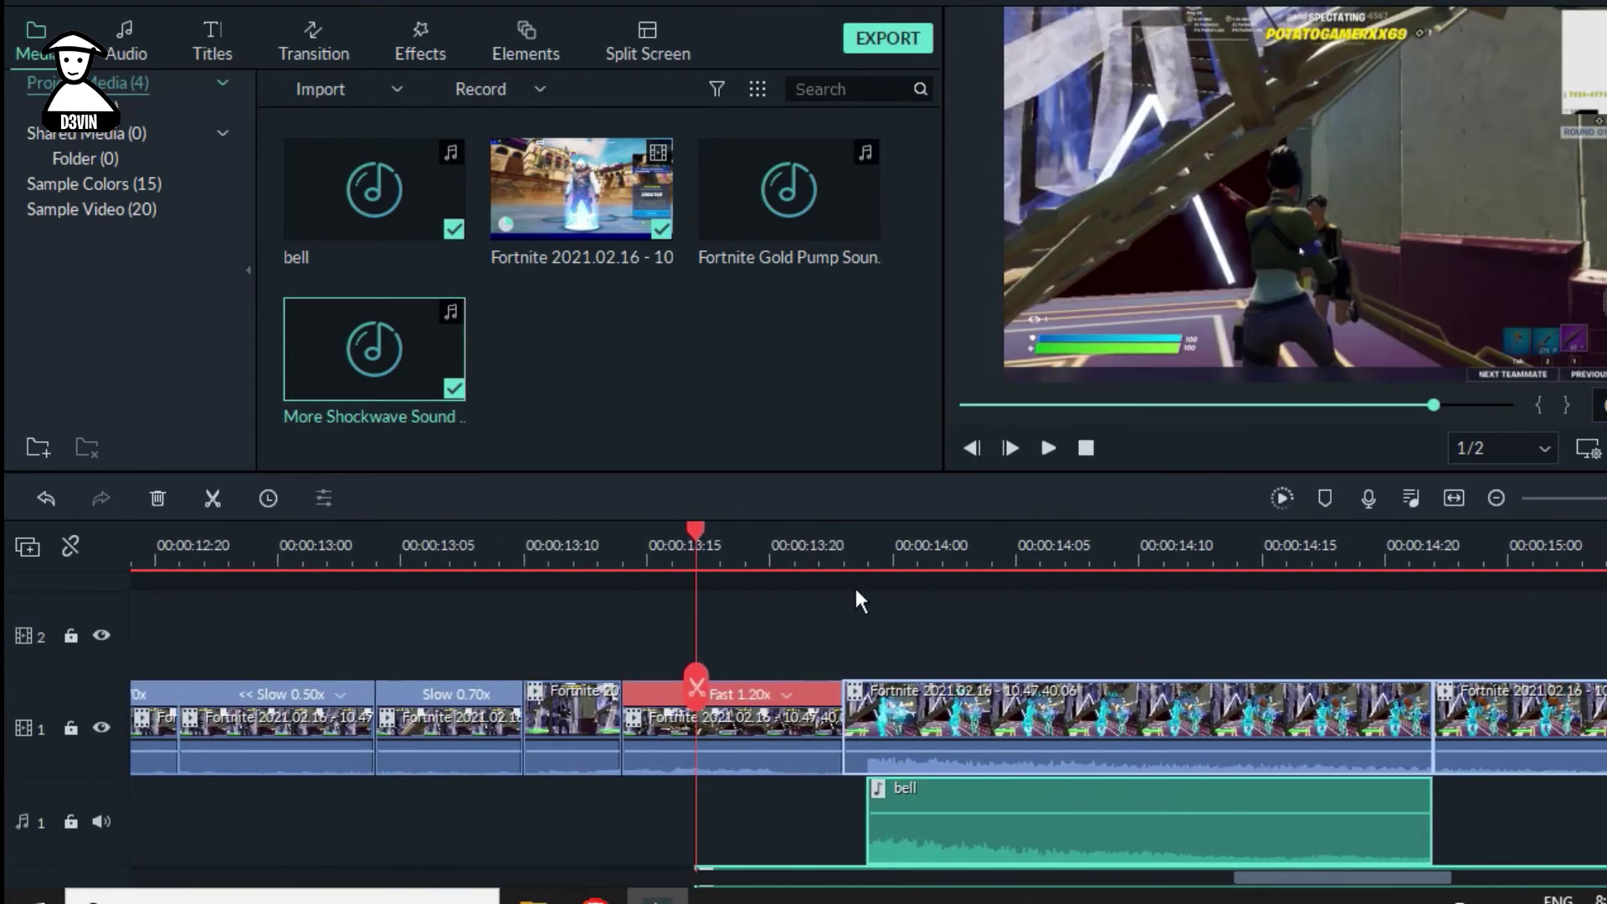
{"action": "left_click", "coordinate": [824, 565]}
{"action": "key", "text": "Right"}
{"action": "left_click", "coordinate": [434, 52]}
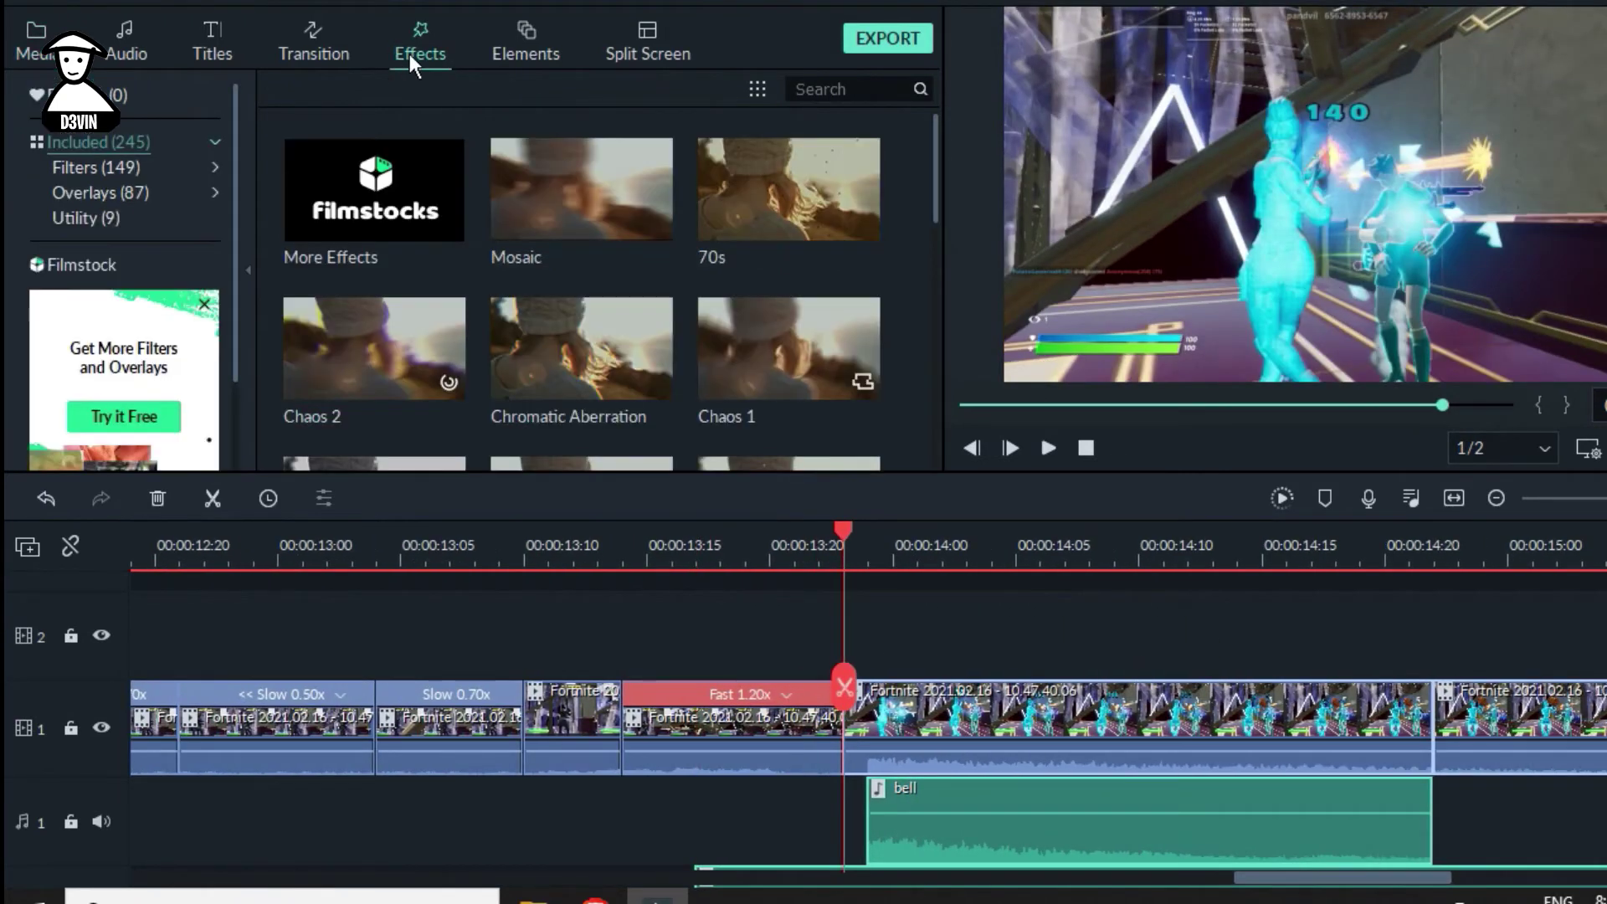
{"action": "left_click_drag", "start_coordinate": [449, 375], "coordinate": [833, 641]}
Split only the Chaos 2 effect at about 00:00:14:10 and delete the part after the cut
{"action": "left_click", "coordinate": [1139, 559]}
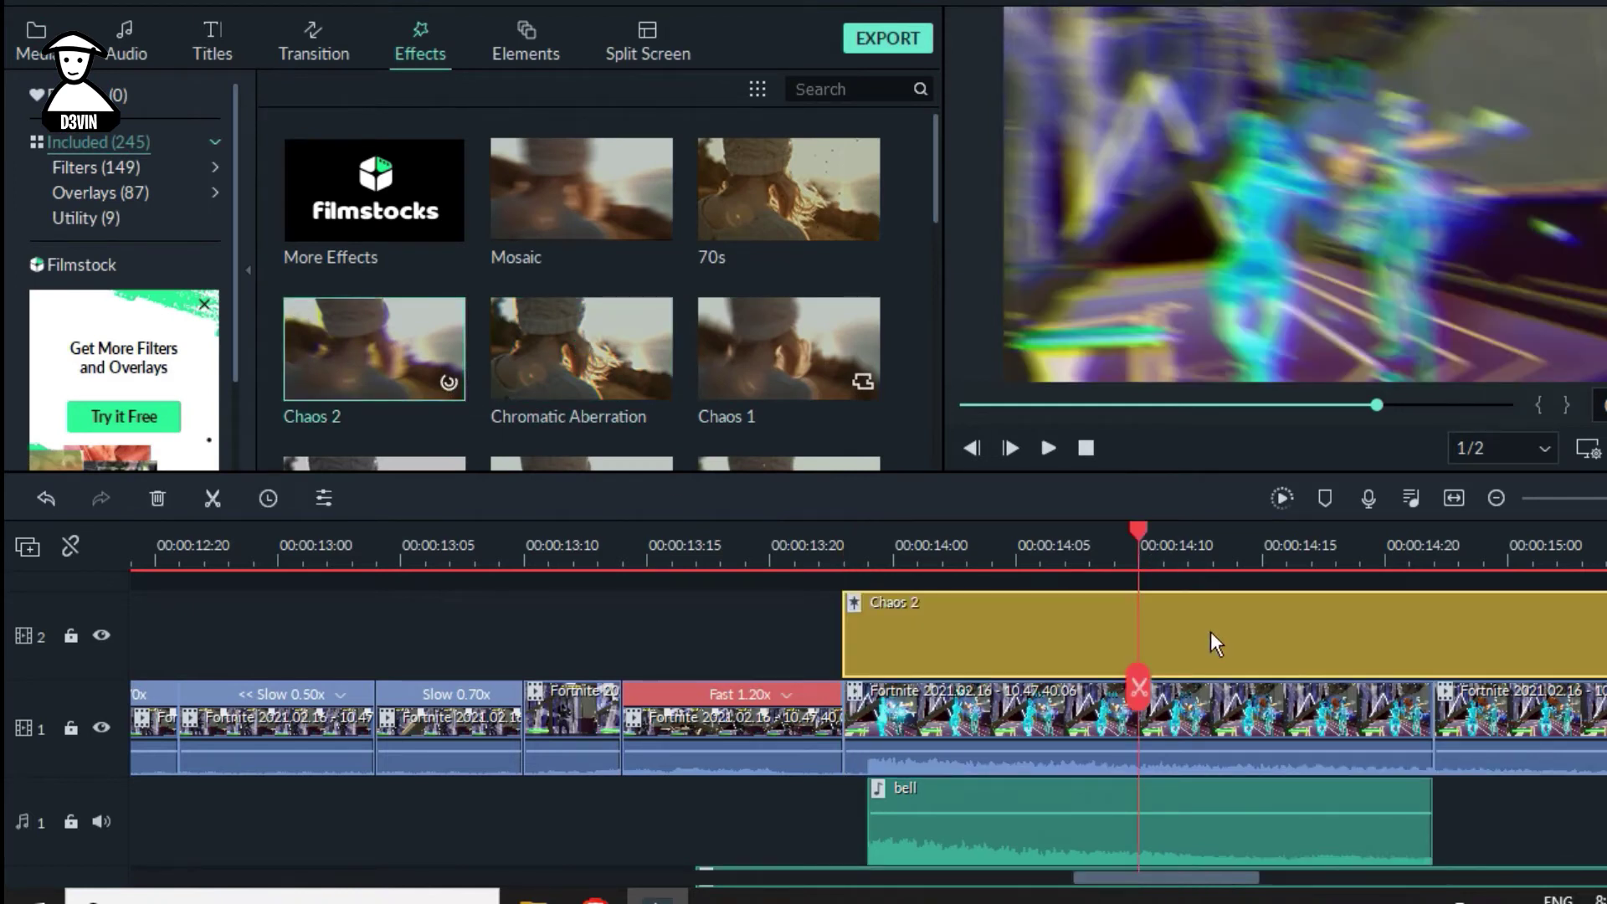
{"action": "key", "text": "ctrl+b"}
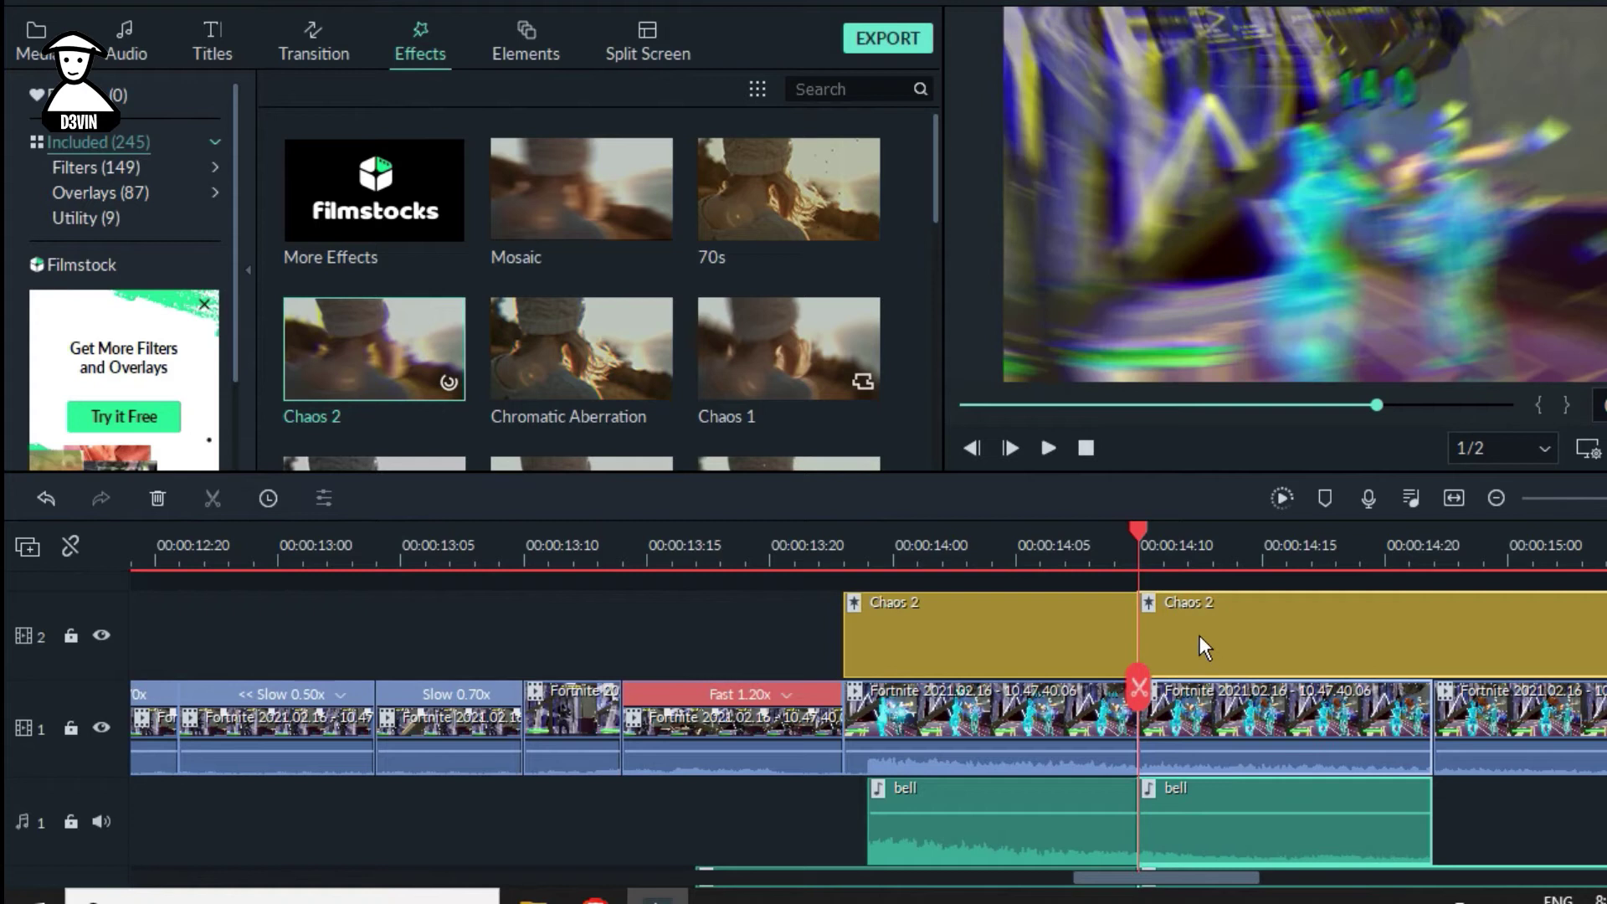
{"action": "key", "text": "ctrl+z"}
{"action": "key", "text": "ctrl+b"}
{"action": "left_click", "coordinate": [1207, 636]}
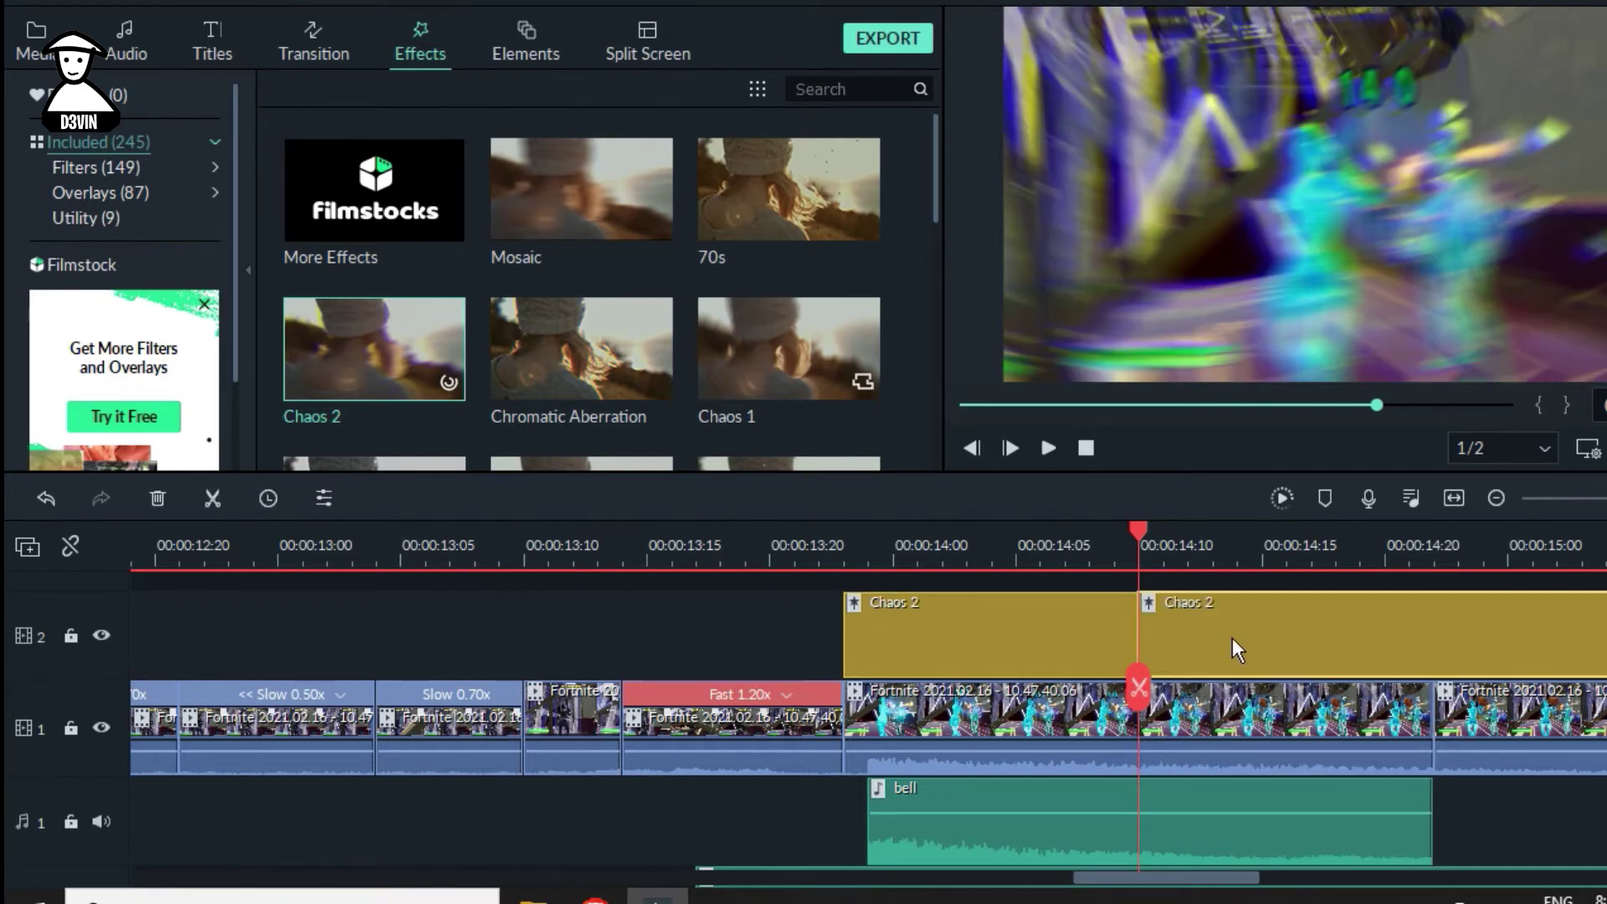
{"action": "key", "text": "Delete"}
Try starting the Chaos 2 effect at about 00:00:13:19, play it back, and return it to the start of the hit clip
{"action": "left_click_drag", "start_coordinate": [931, 611], "coordinate": [862, 611]}
{"action": "left_click", "coordinate": [746, 556]}
{"action": "key", "text": "space"}
{"action": "key", "text": "space"}
{"action": "left_click_drag", "start_coordinate": [757, 538], "coordinate": [912, 574]}
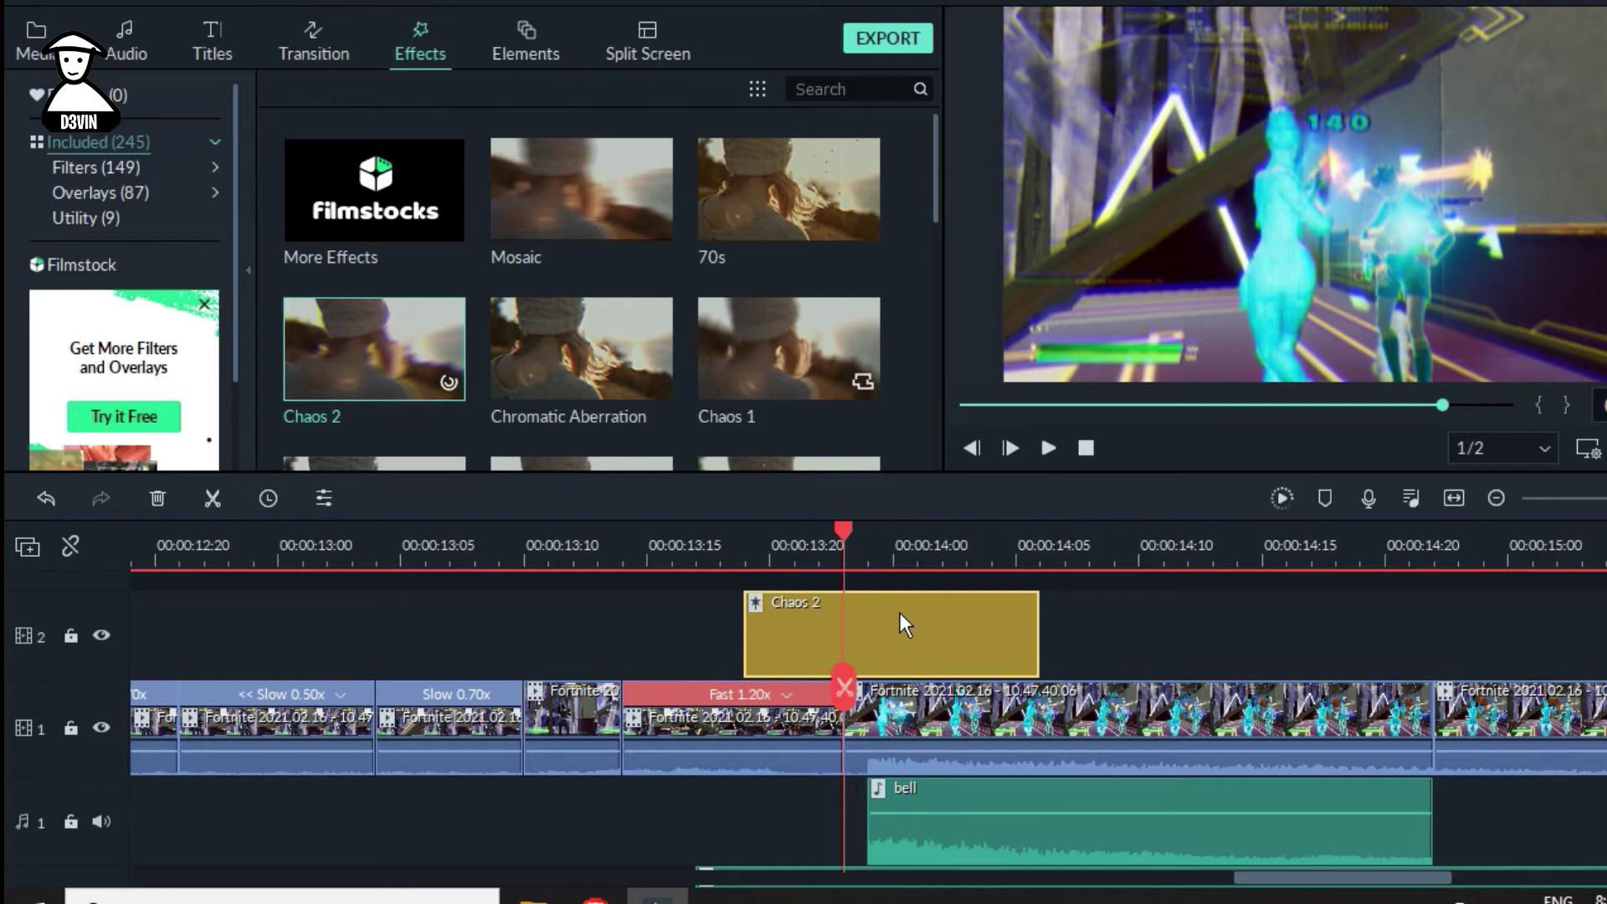
{"action": "left_click_drag", "start_coordinate": [901, 613], "coordinate": [963, 619]}
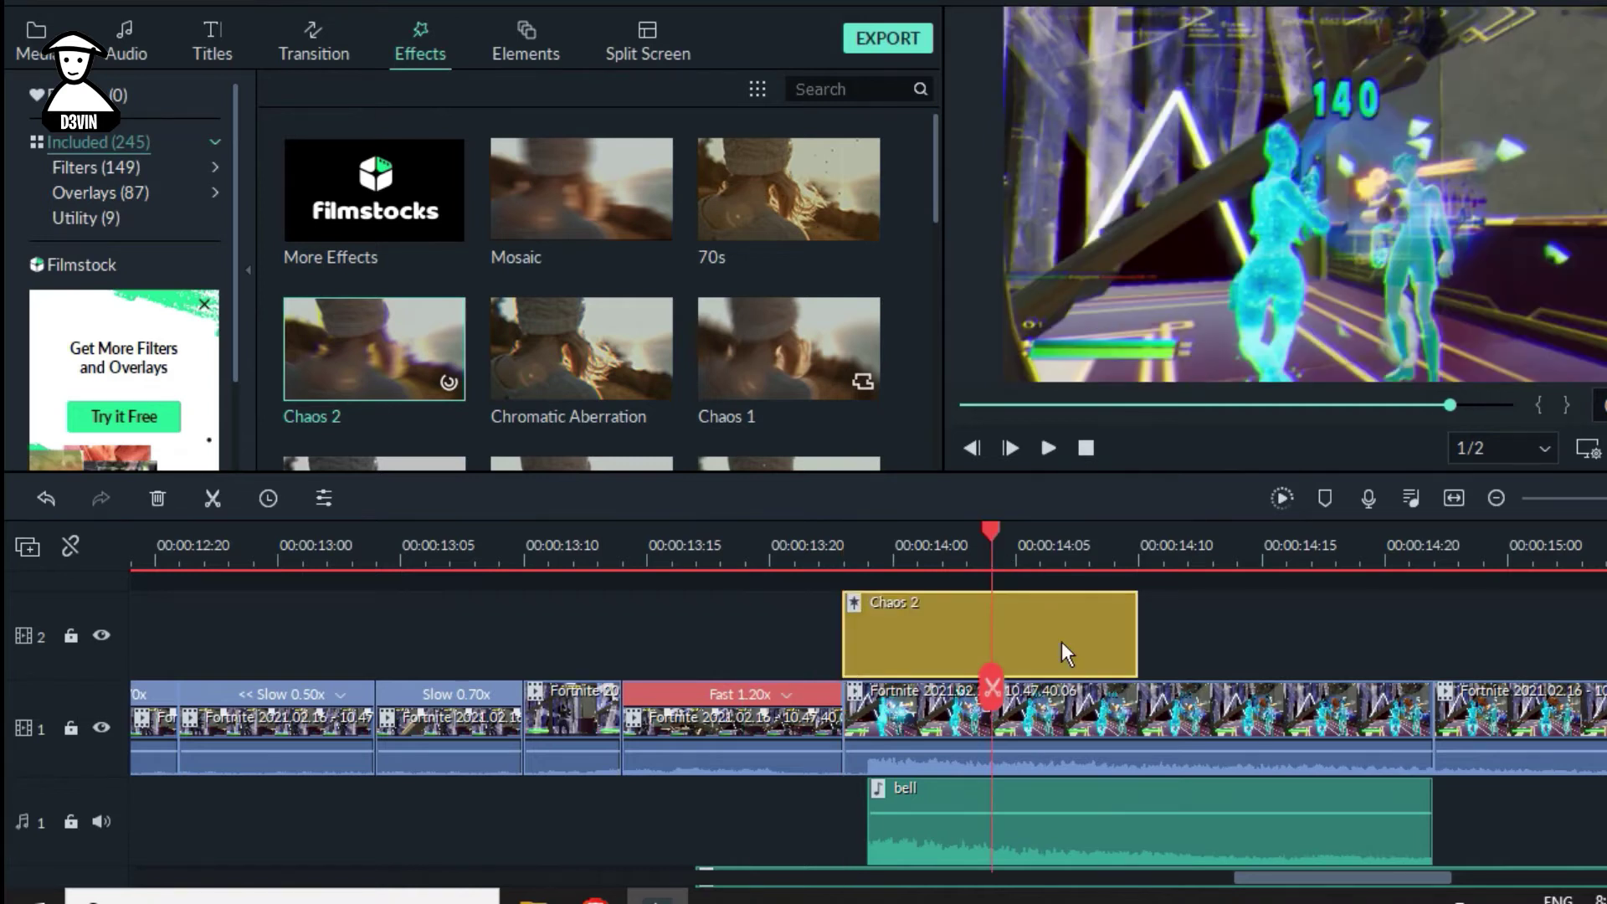
Shorten the Chaos 2 effect by splitting it alone at about 00:00:14:04 and deleting the second half
{"action": "key", "text": "ctrl+b"}
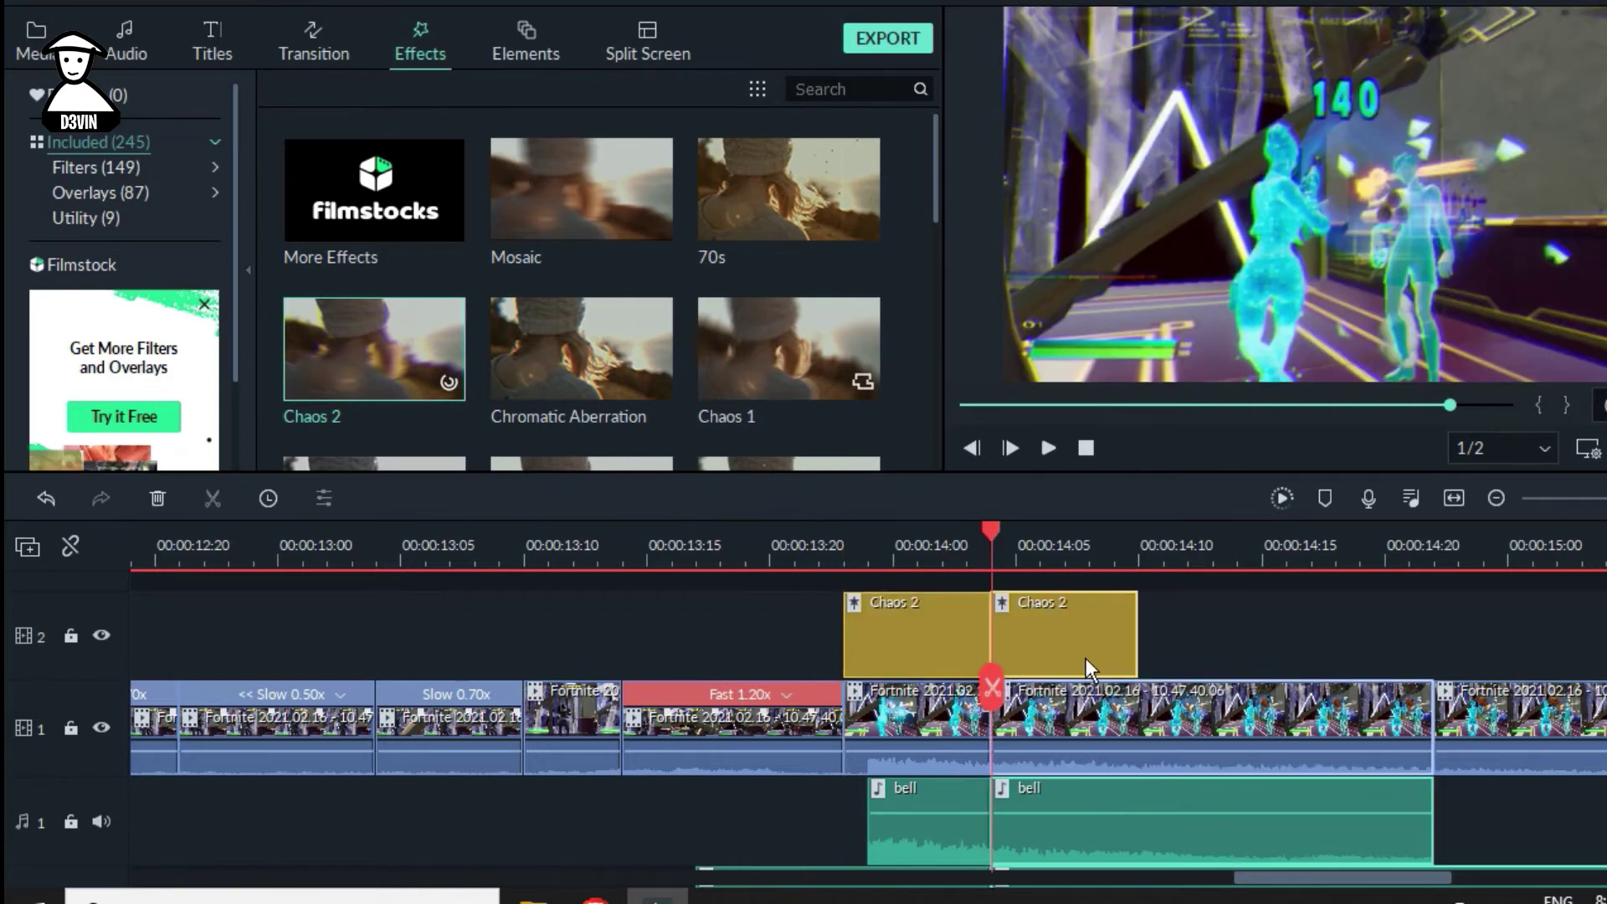
{"action": "key", "text": "ctrl+z"}
{"action": "left_click", "coordinate": [1077, 645]}
{"action": "key", "text": "ctrl+b"}
{"action": "key", "text": "Delete"}
Play back the hit with the shortened Chaos 2 effect and save the project
{"action": "left_click", "coordinate": [746, 554]}
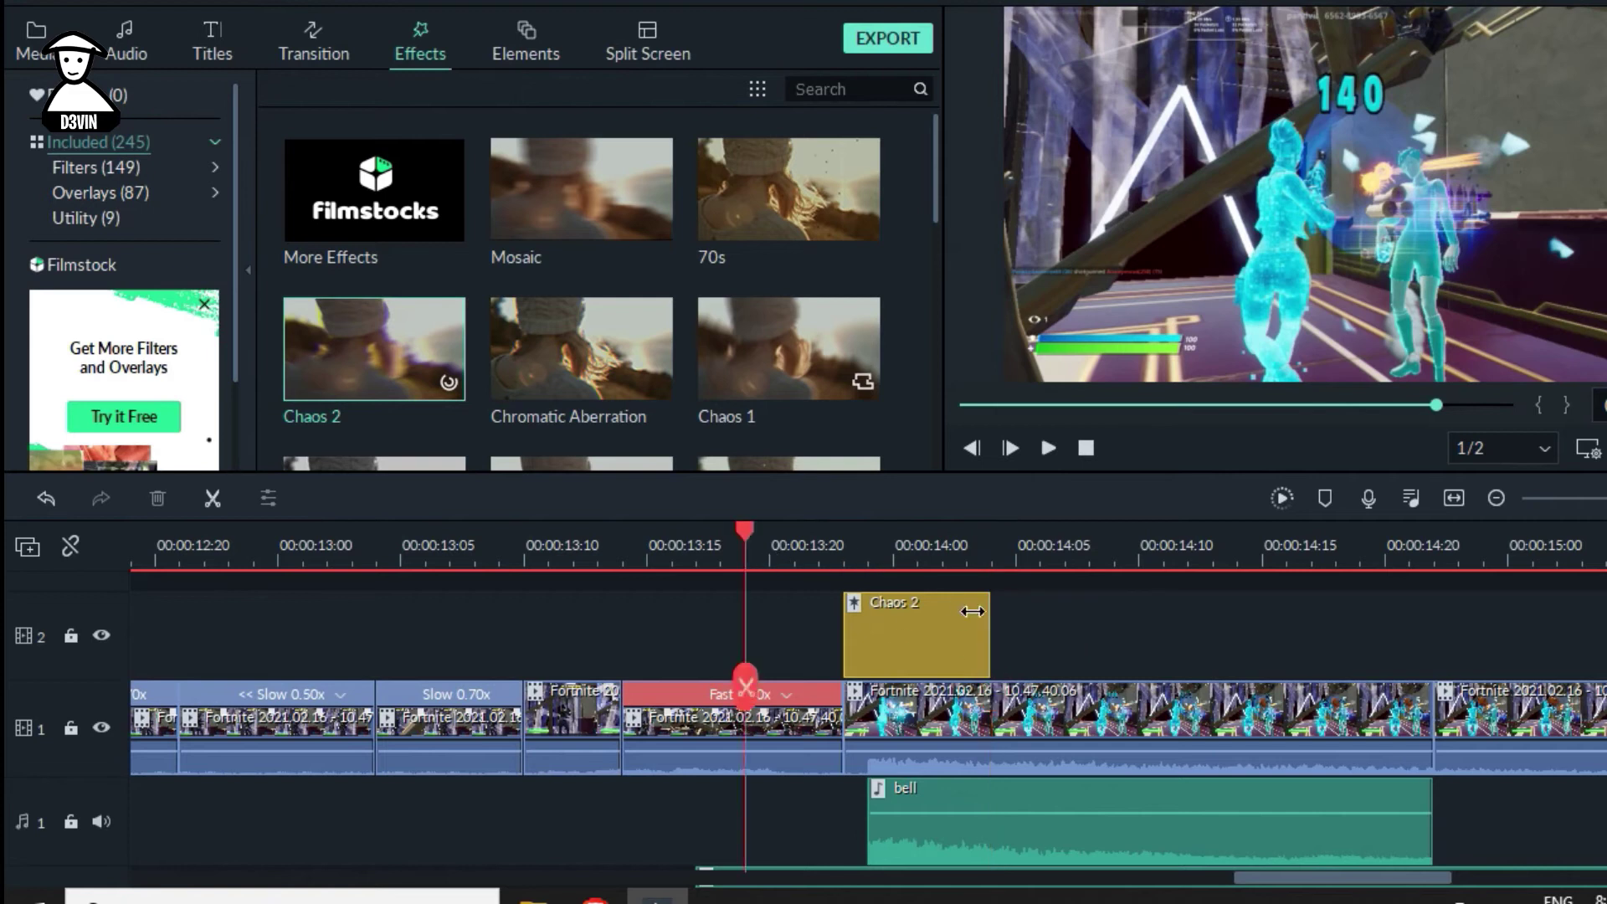
{"action": "key", "text": "space"}
{"action": "key", "text": "space"}
{"action": "left_click_drag", "start_coordinate": [961, 554], "coordinate": [917, 554]}
{"action": "mouse_move", "coordinate": [1093, 636]}
{"action": "left_mouse_down"}
{"action": "mouse_move", "coordinate": [1126, 633]}
{"action": "mouse_move", "coordinate": [1106, 661]}
{"action": "left_mouse_up"}
{"action": "key", "text": "space"}
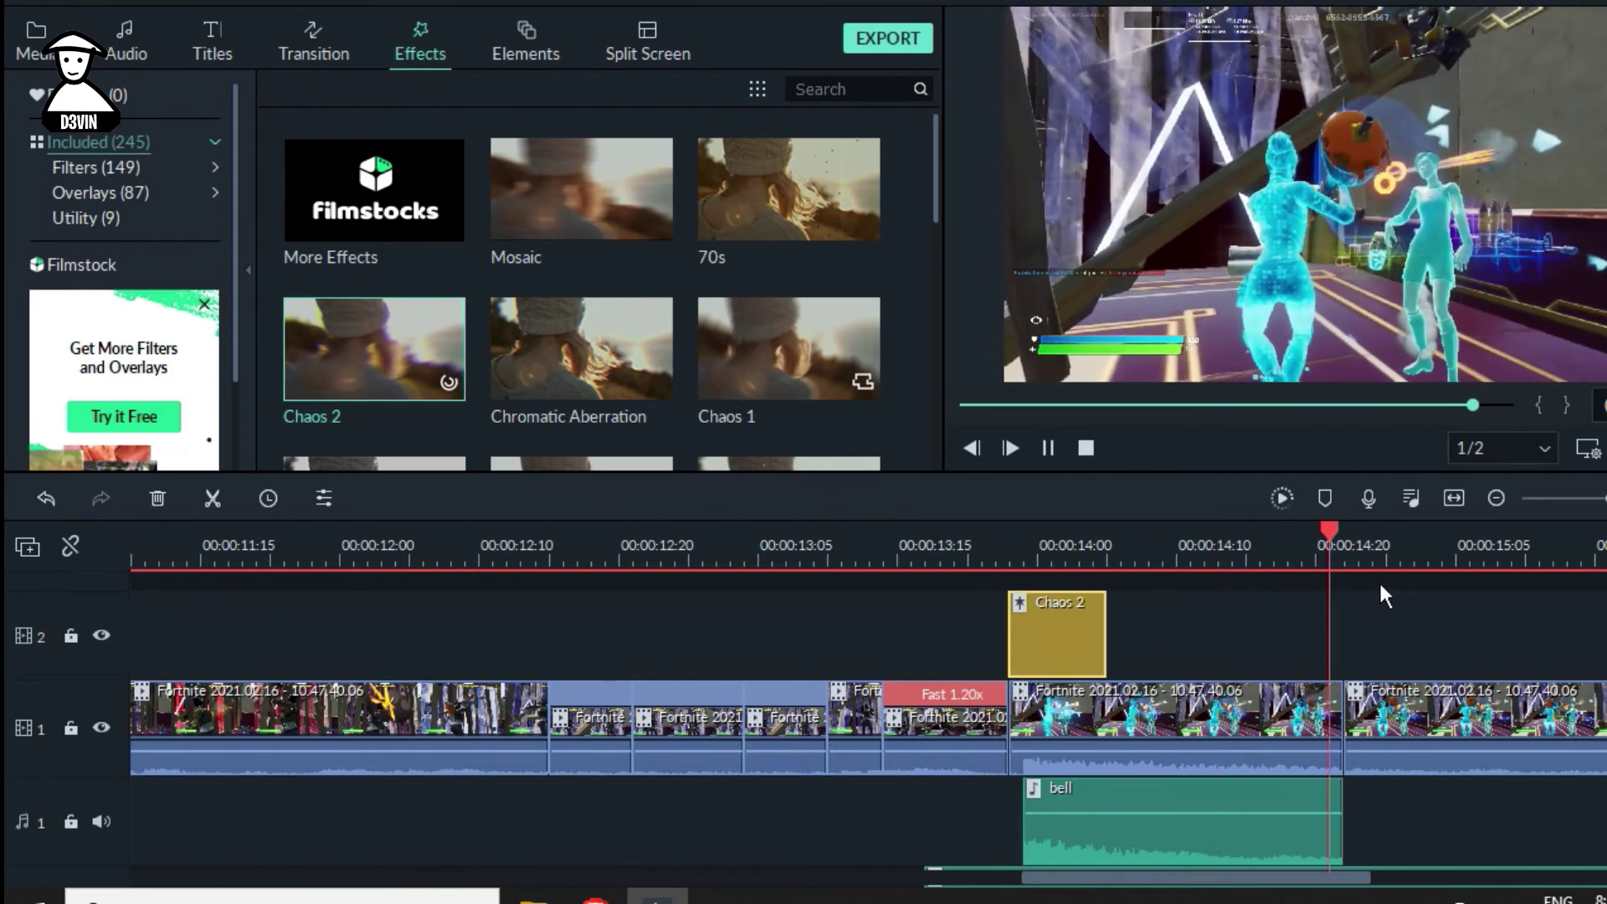
{"action": "key", "text": "space"}
{"action": "key", "text": "ctrl+minus"}
{"action": "key", "text": "ctrl+s"}
Search the effects for "eq" and place the Equalize effect on video track 3 above the footage before the hit
{"action": "left_click_drag", "start_coordinate": [1427, 552], "coordinate": [1603, 553]}
{"action": "left_click_drag", "start_coordinate": [1507, 624], "coordinate": [1278, 623]}
{"action": "left_click_drag", "start_coordinate": [977, 552], "coordinate": [849, 553]}
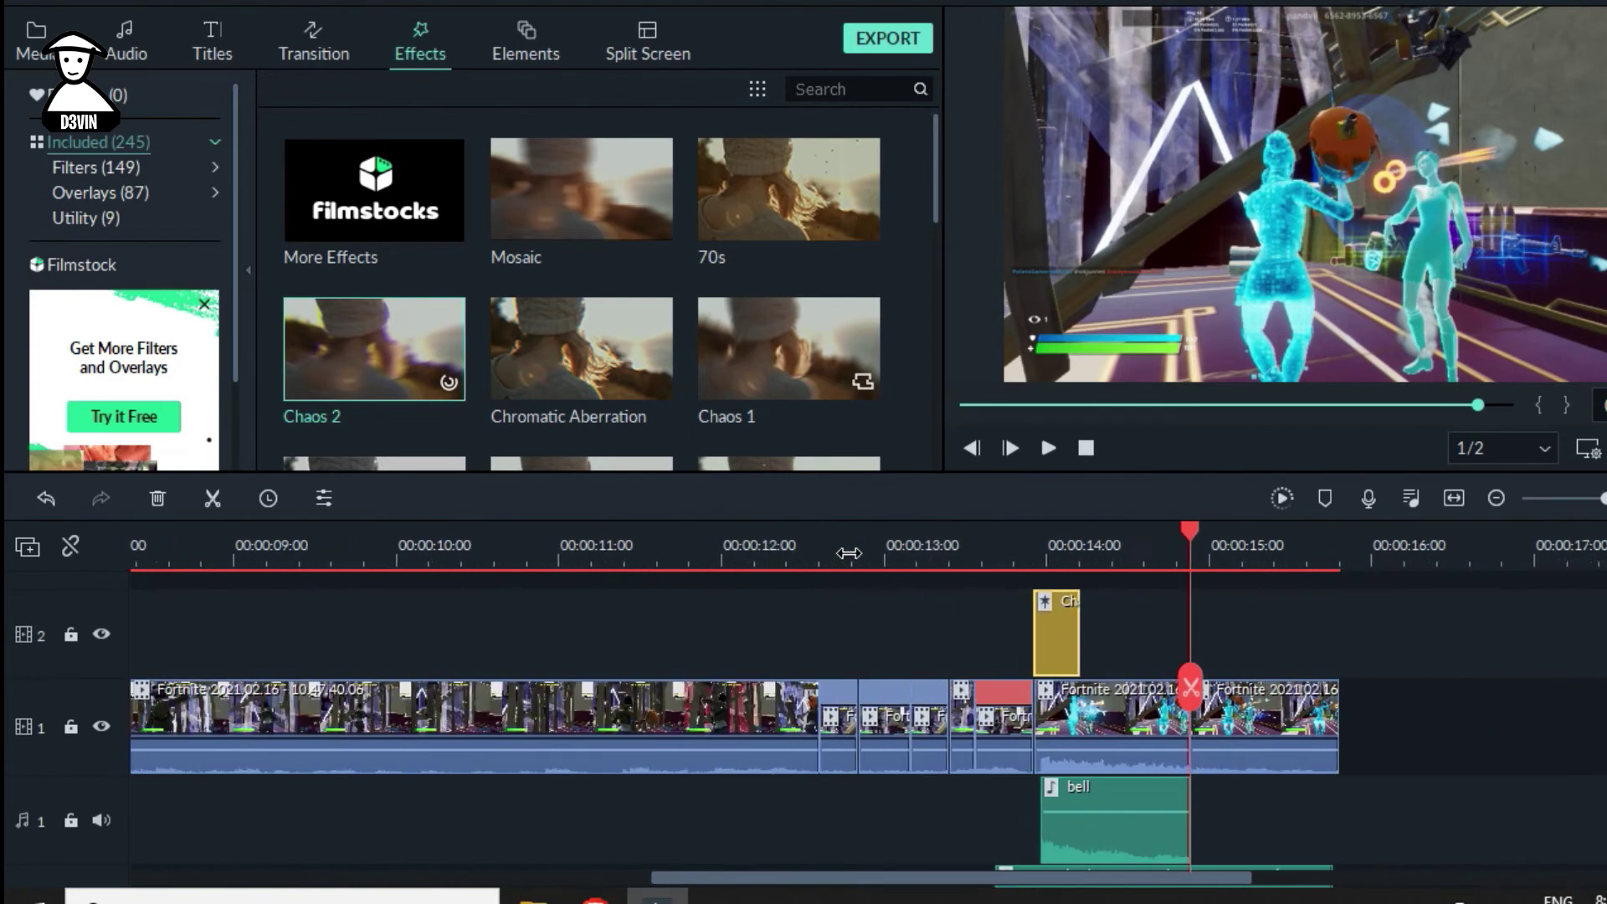
{"action": "key", "text": "ctrl+minus"}
{"action": "scroll", "coordinate": [772, 368], "scroll_direction": "down", "scroll_amount": 5}
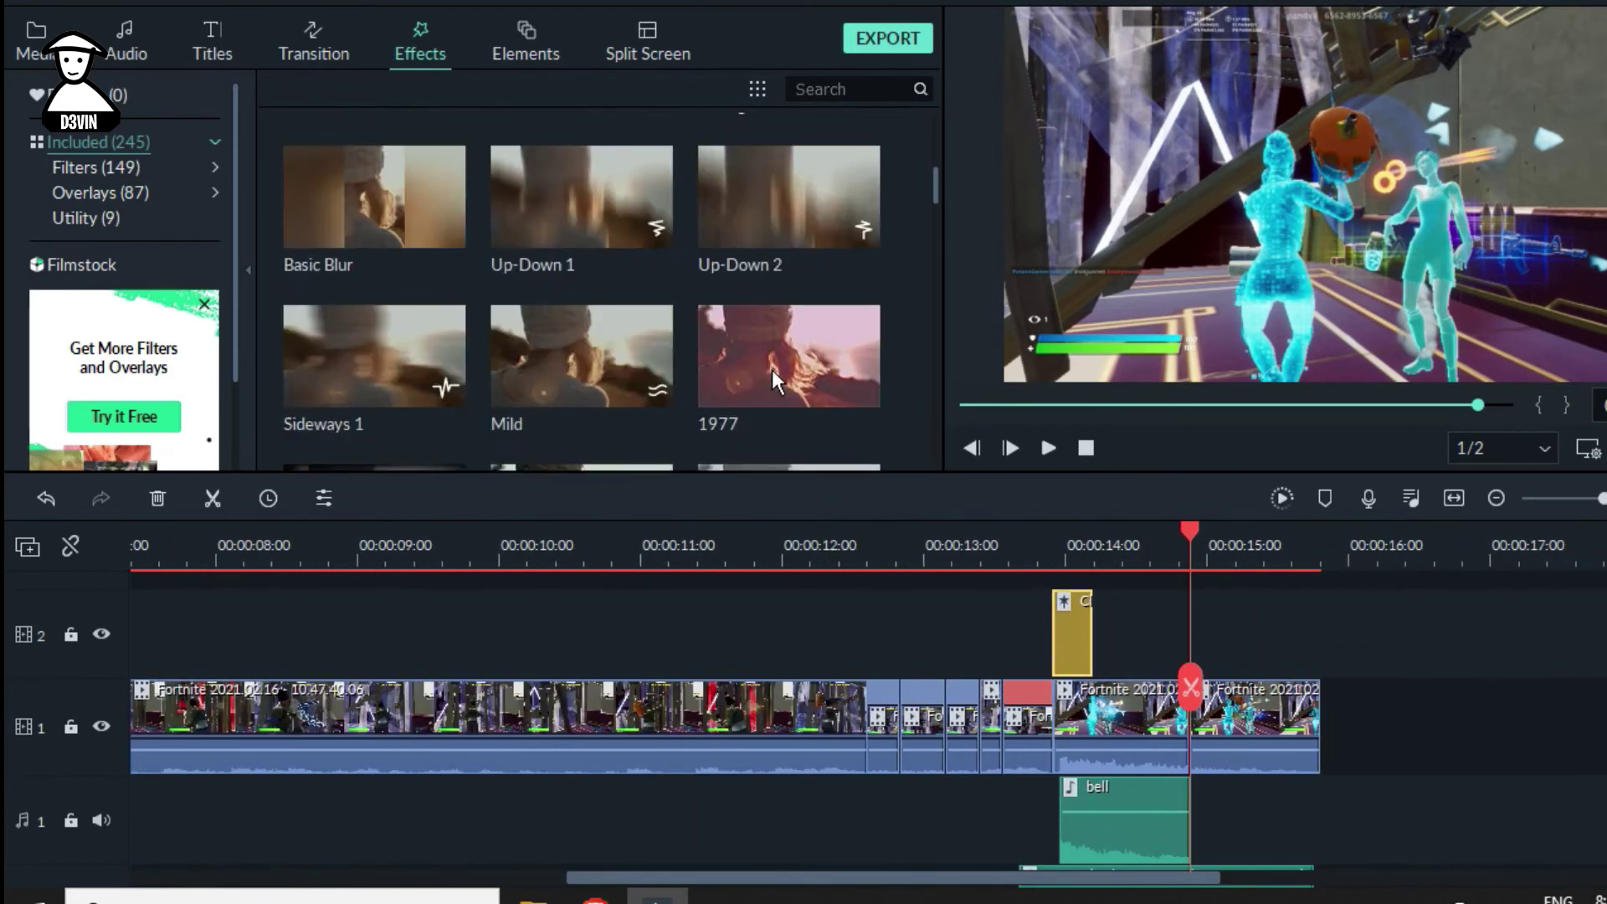
{"action": "scroll", "coordinate": [783, 251], "scroll_direction": "up", "scroll_amount": 5}
{"action": "left_click", "coordinate": [824, 89]}
{"action": "type", "text": "eq"}
{"action": "left_click_drag", "start_coordinate": [405, 233], "coordinate": [221, 658]}
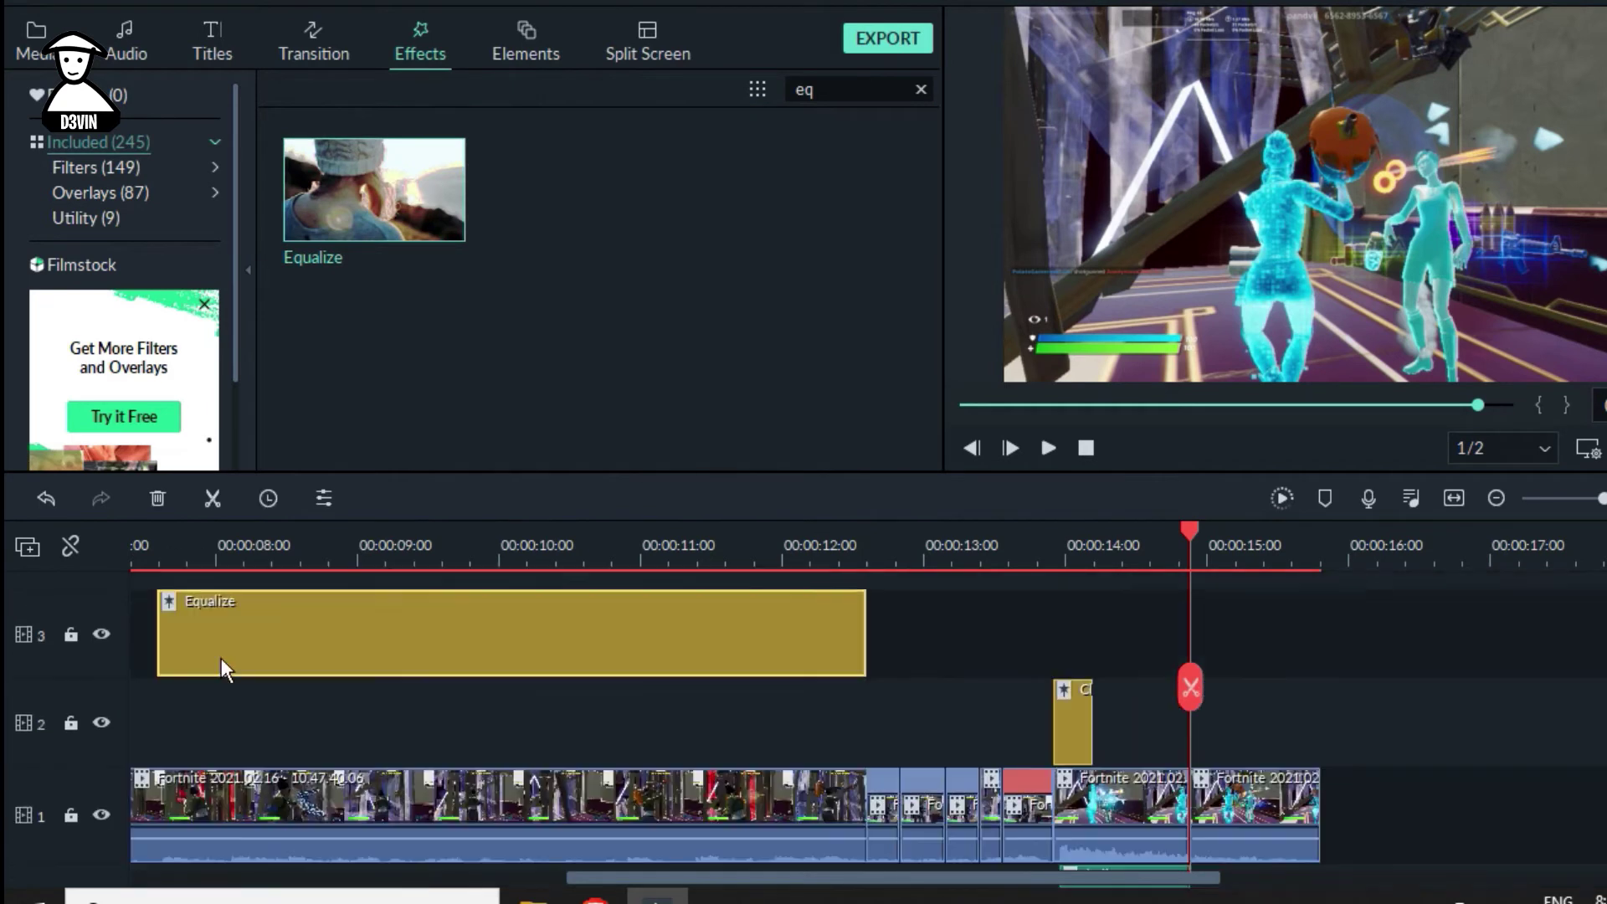
Shift the Equalize effect earlier, extend its end to the start of Chaos 2, and play back the footage under it
{"action": "scroll", "coordinate": [226, 670], "scroll_direction": "up", "scroll_amount": 1}
{"action": "left_click_drag", "start_coordinate": [241, 713], "coordinate": [150, 707]}
{"action": "left_click_drag", "start_coordinate": [789, 707], "coordinate": [1054, 711]}
{"action": "left_click", "coordinate": [192, 591]}
{"action": "left_click", "coordinate": [195, 558]}
{"action": "key", "text": "space"}
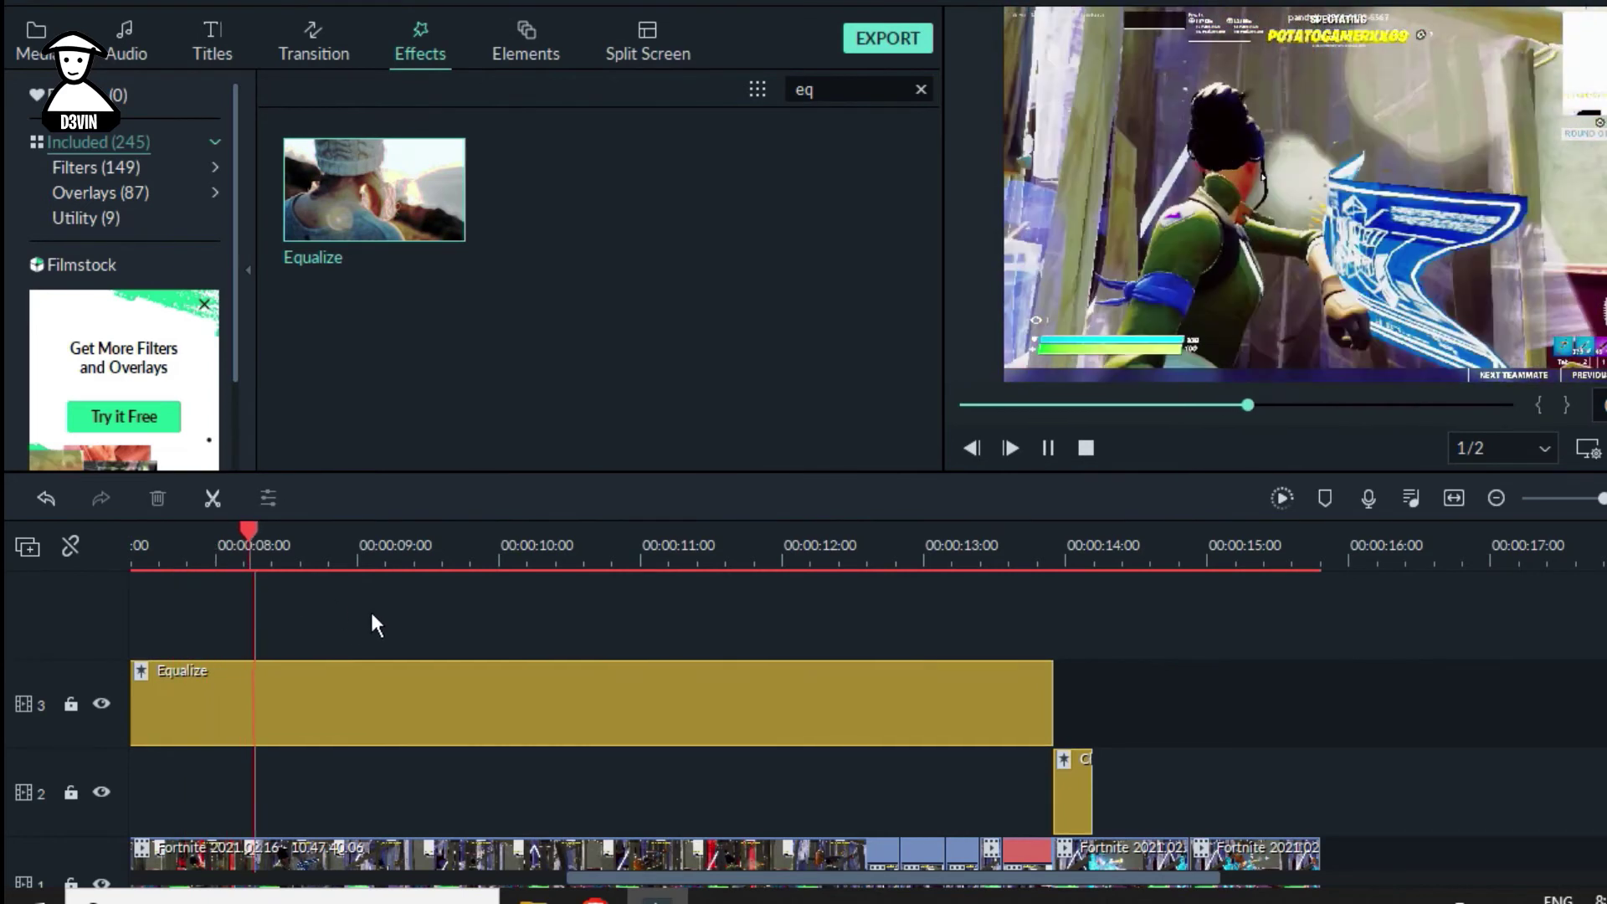
Adjust the strength of the Equalize effect in its settings
{"action": "double_click", "coordinate": [631, 702]}
{"action": "left_click_drag", "start_coordinate": [524, 128], "coordinate": [604, 132]}
{"action": "left_click", "coordinate": [851, 429]}
Make the Equalize effect span from 00:00:00:00 to the start of Chaos 2 at about 00:00:13:23
{"action": "left_click_drag", "start_coordinate": [269, 554], "coordinate": [190, 549]}
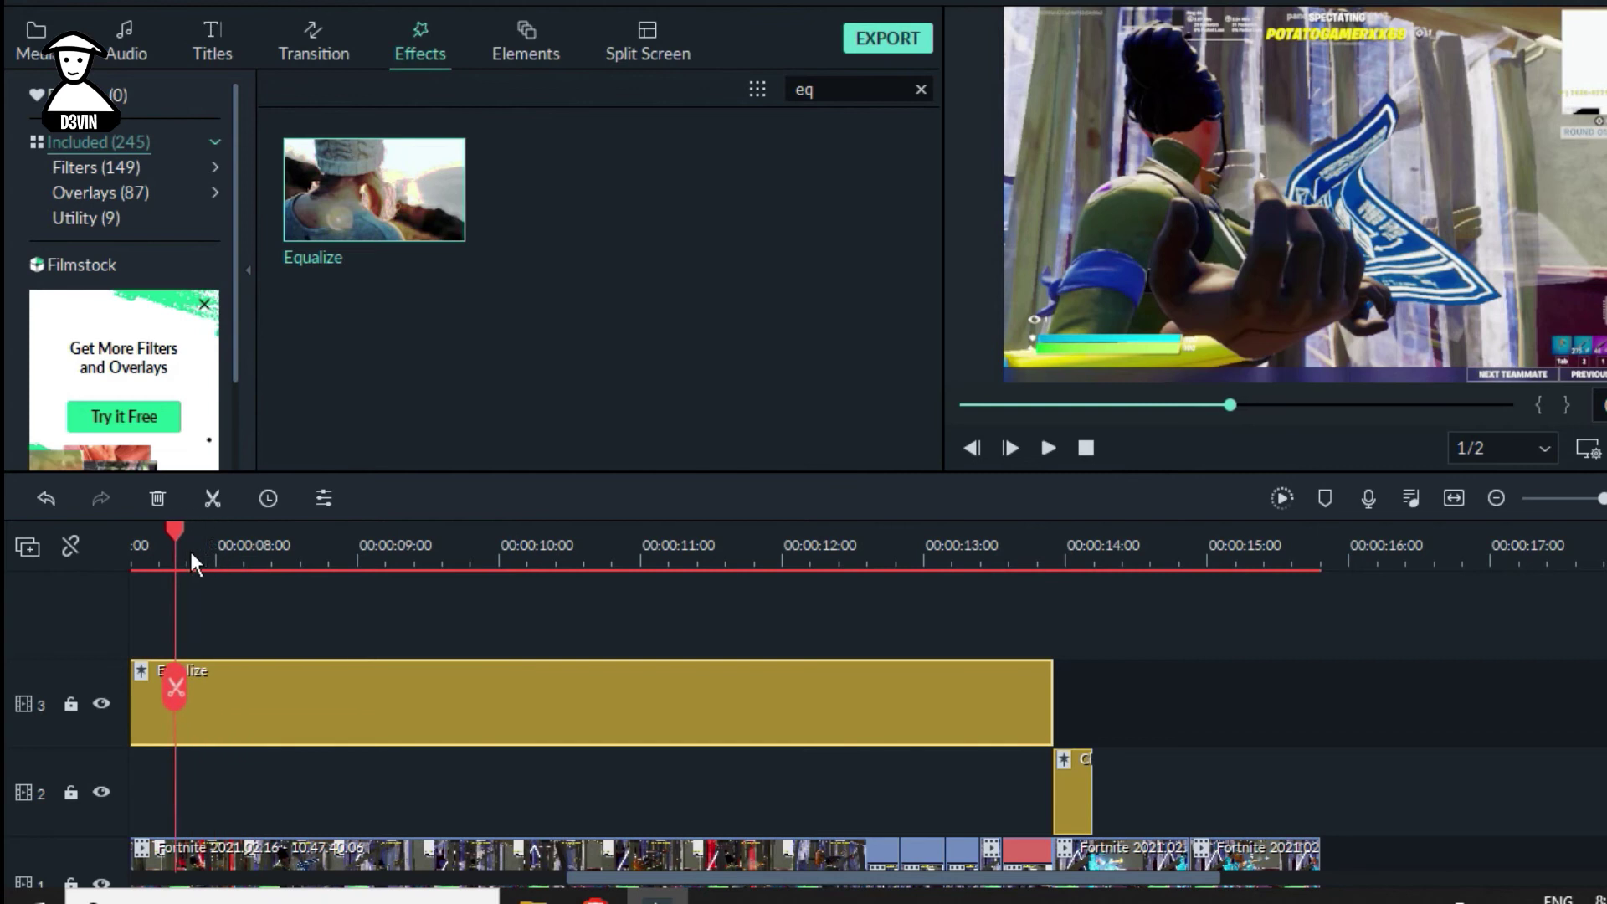
{"action": "left_click_drag", "start_coordinate": [191, 552], "coordinate": [134, 551]}
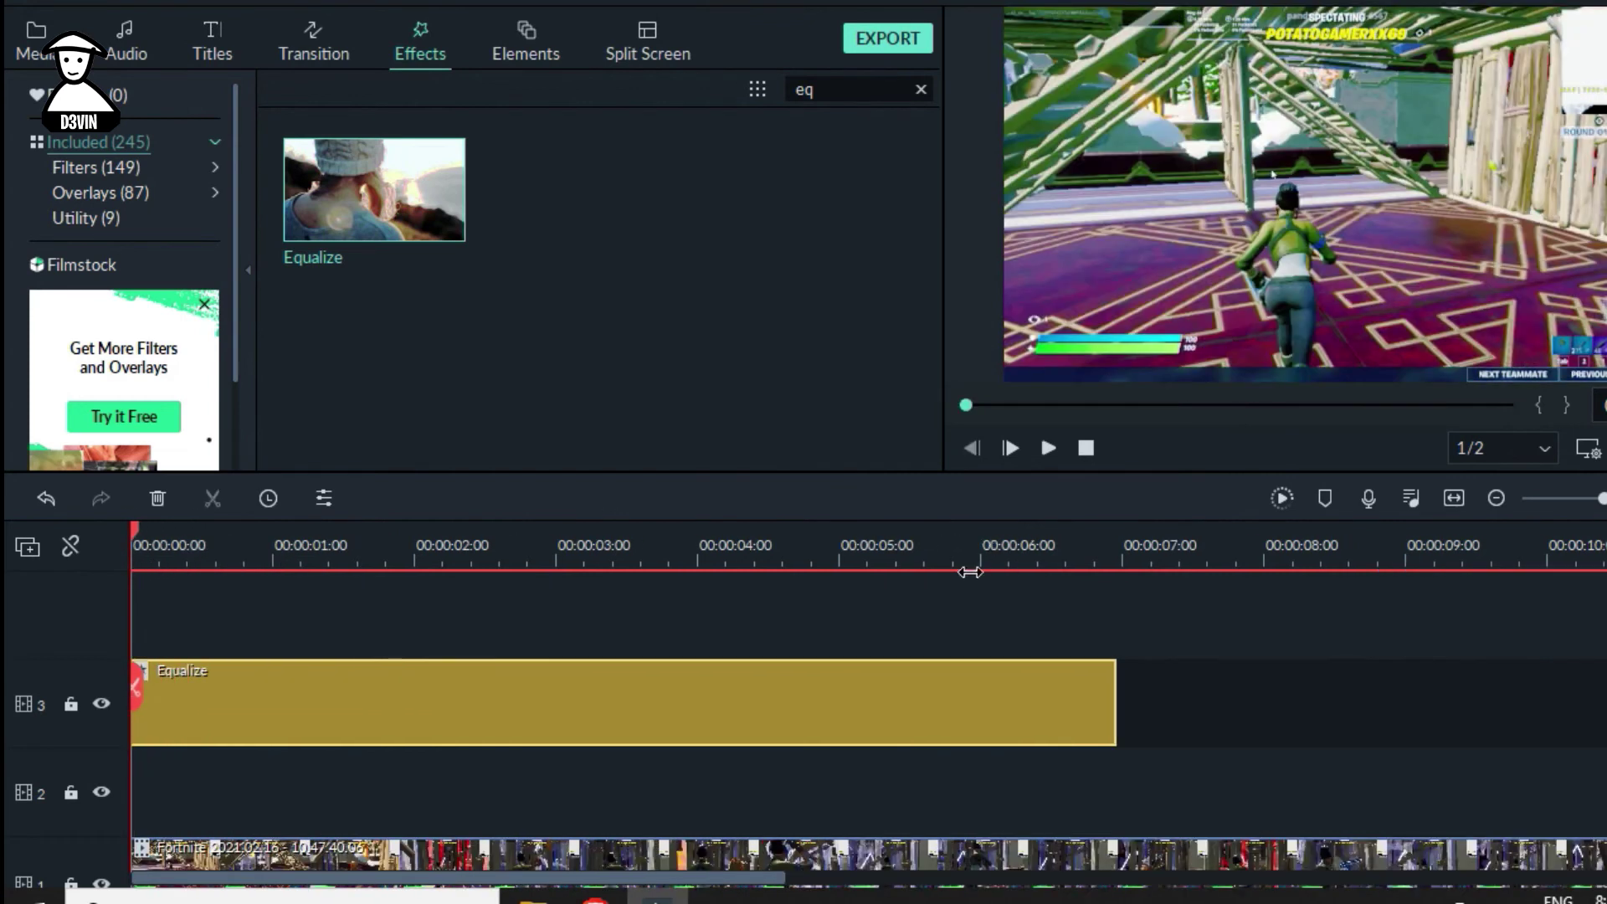
{"action": "left_click_drag", "start_coordinate": [970, 567], "coordinate": [641, 563]}
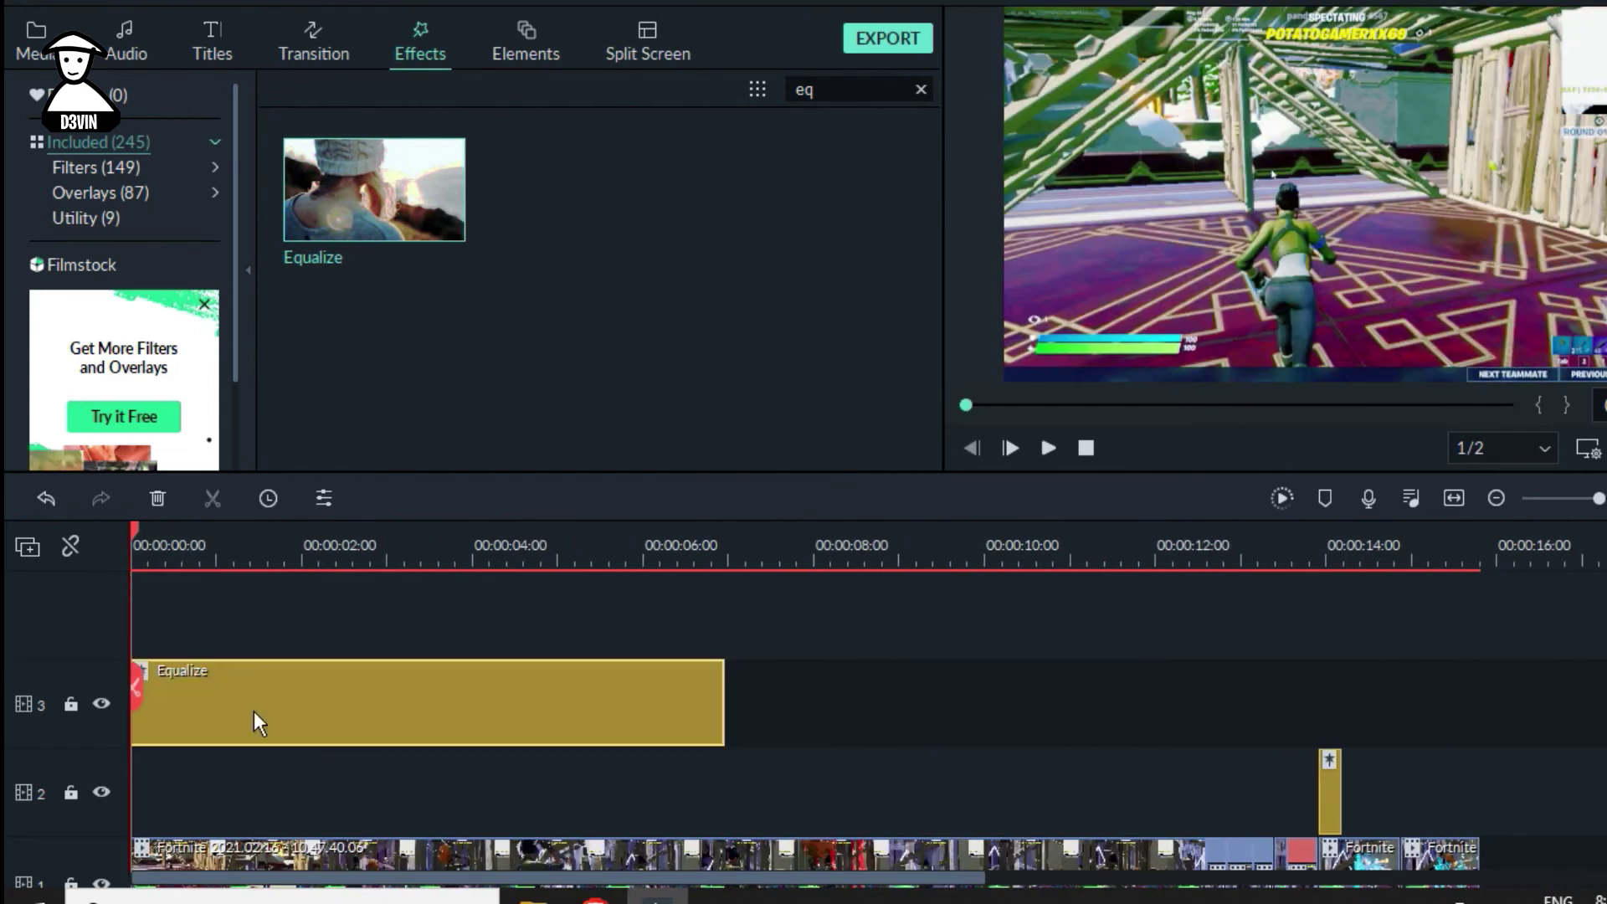
{"action": "left_click_drag", "start_coordinate": [725, 712], "coordinate": [1328, 710]}
Play back the equalized footage and the transition into the hit with the Chaos 2 effect
{"action": "key", "text": "space"}
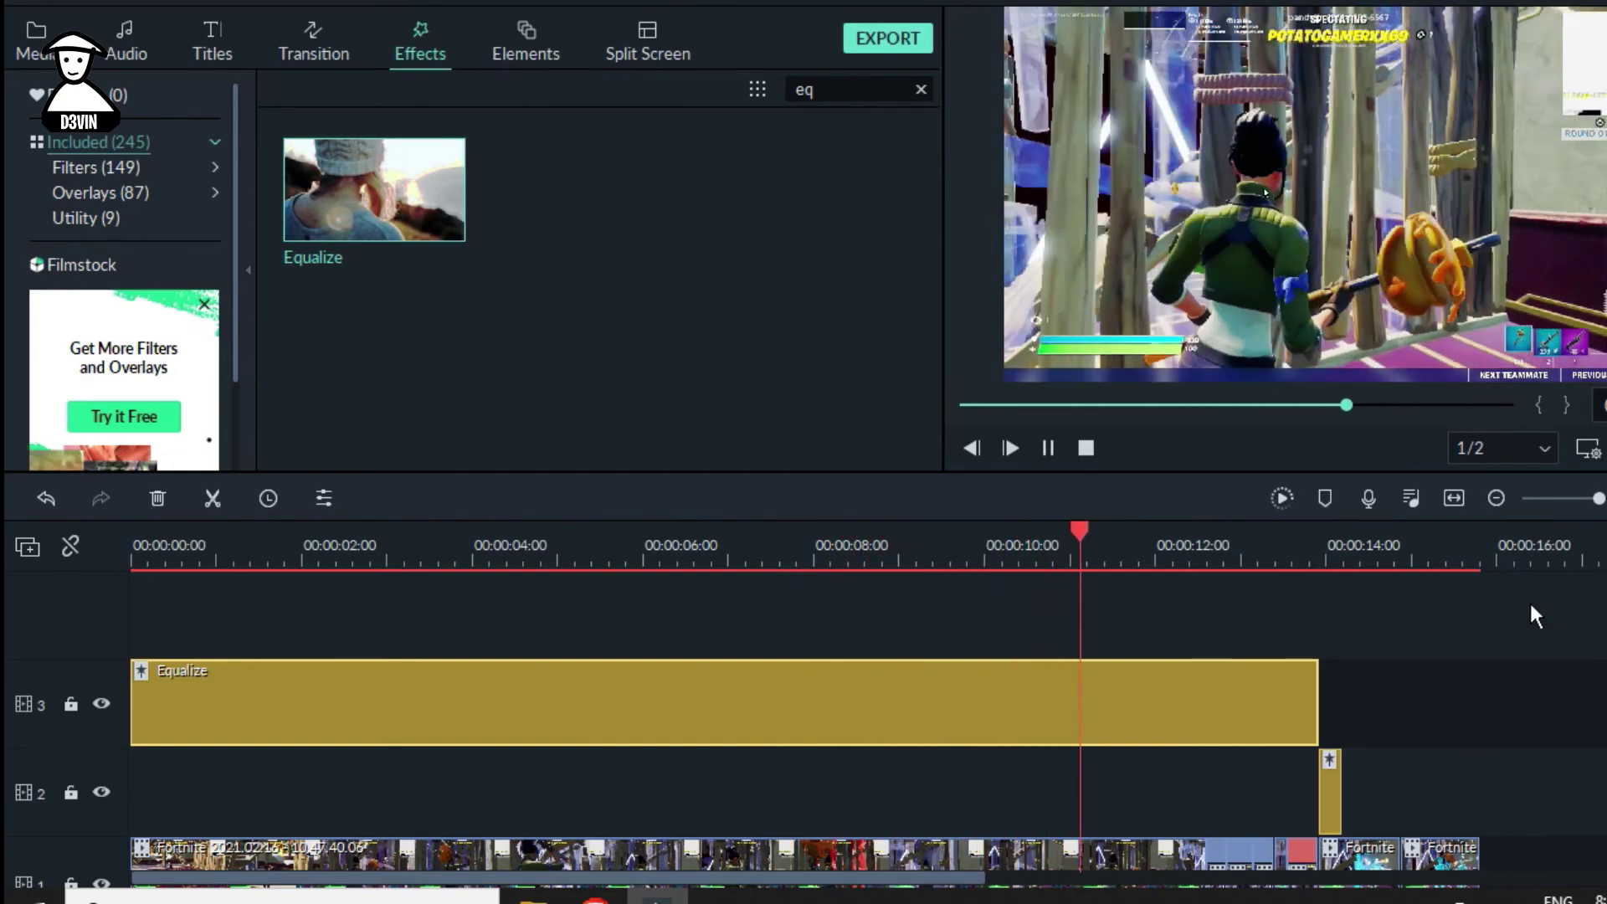
{"action": "left_click_drag", "start_coordinate": [1527, 566], "coordinate": [1606, 565]}
{"action": "scroll", "coordinate": [1364, 707], "scroll_direction": "right", "scroll_amount": 6}
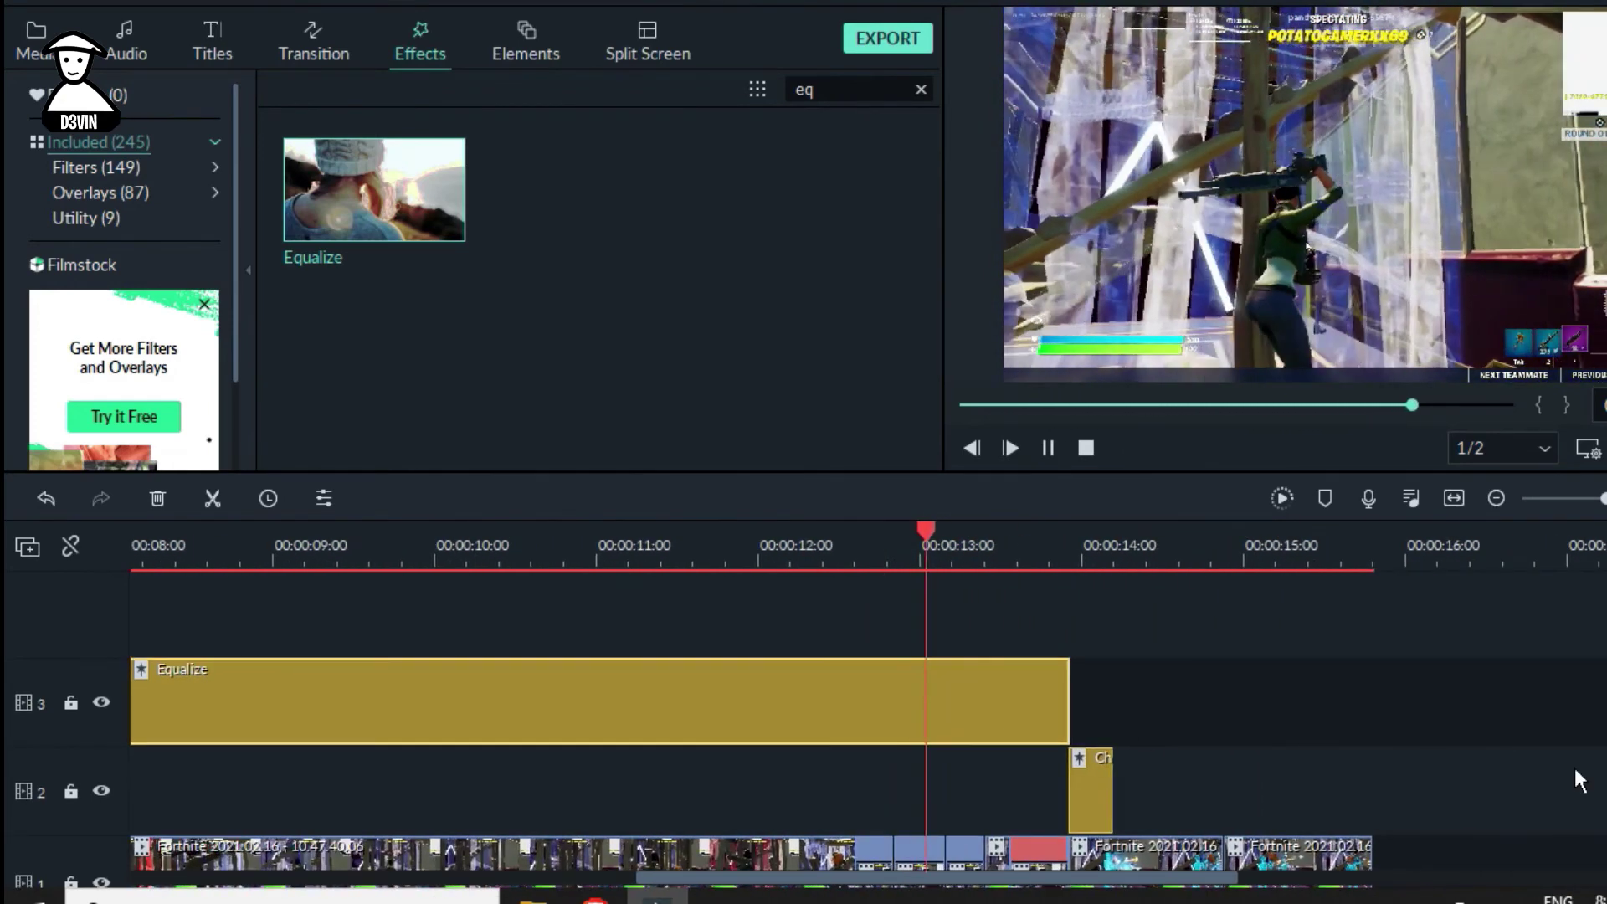
{"action": "key", "text": "space"}
{"action": "left_click", "coordinate": [1083, 564]}
{"action": "key", "text": "space"}
{"action": "key", "text": "space"}
Search the effects for "rain" and place Rainbow 1 on video track 3 over the hit, starting at about 00:00:14:00
{"action": "double_click", "coordinate": [806, 90]}
{"action": "type", "text": "rain"}
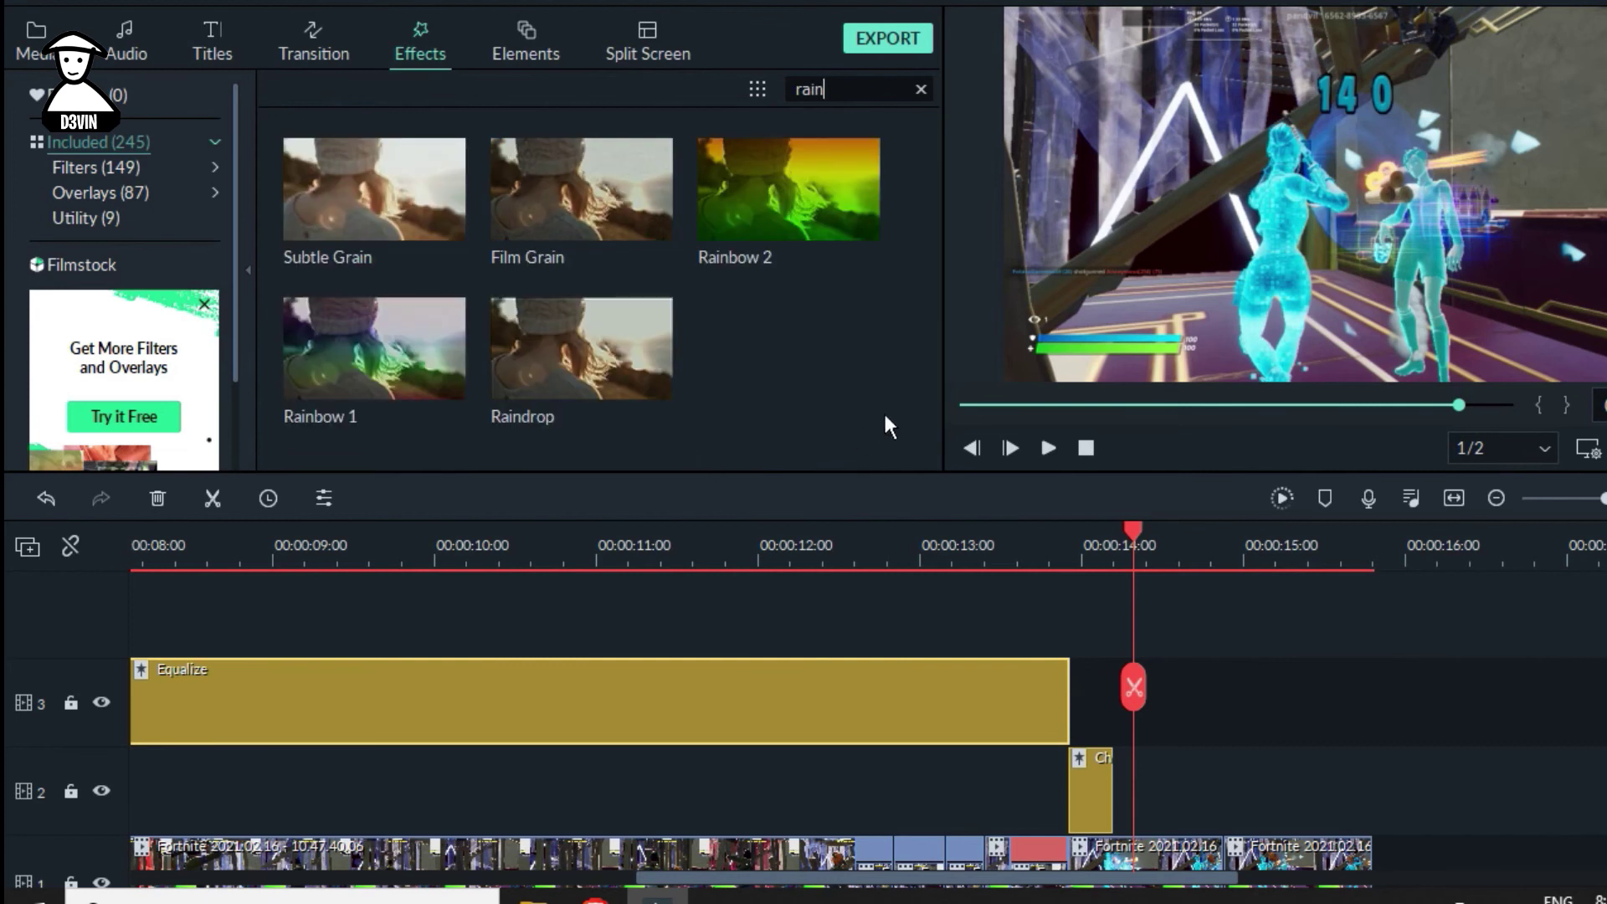
{"action": "scroll", "coordinate": [1299, 687], "scroll_direction": "up", "scroll_amount": 4}
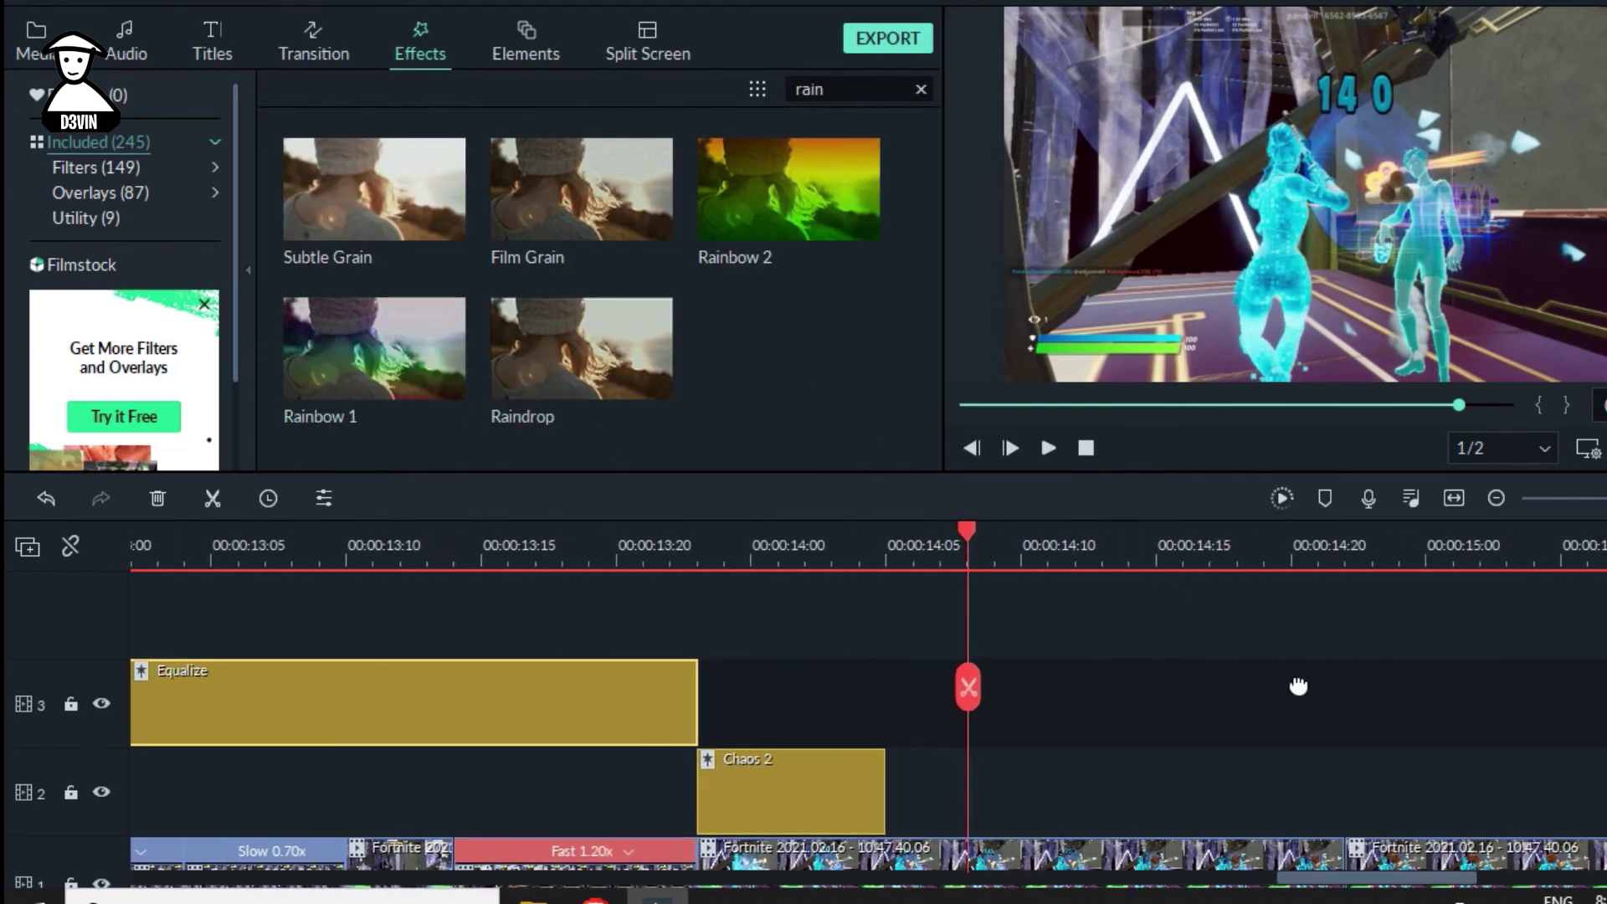
{"action": "left_click_drag", "start_coordinate": [444, 404], "coordinate": [669, 676]}
Play back the hit to judge the Rainbow 1 effect together with Chaos 2
{"action": "left_click", "coordinate": [808, 574]}
{"action": "key", "text": "space"}
{"action": "key", "text": "space"}
{"action": "left_click", "coordinate": [589, 559]}
{"action": "key", "text": "space"}
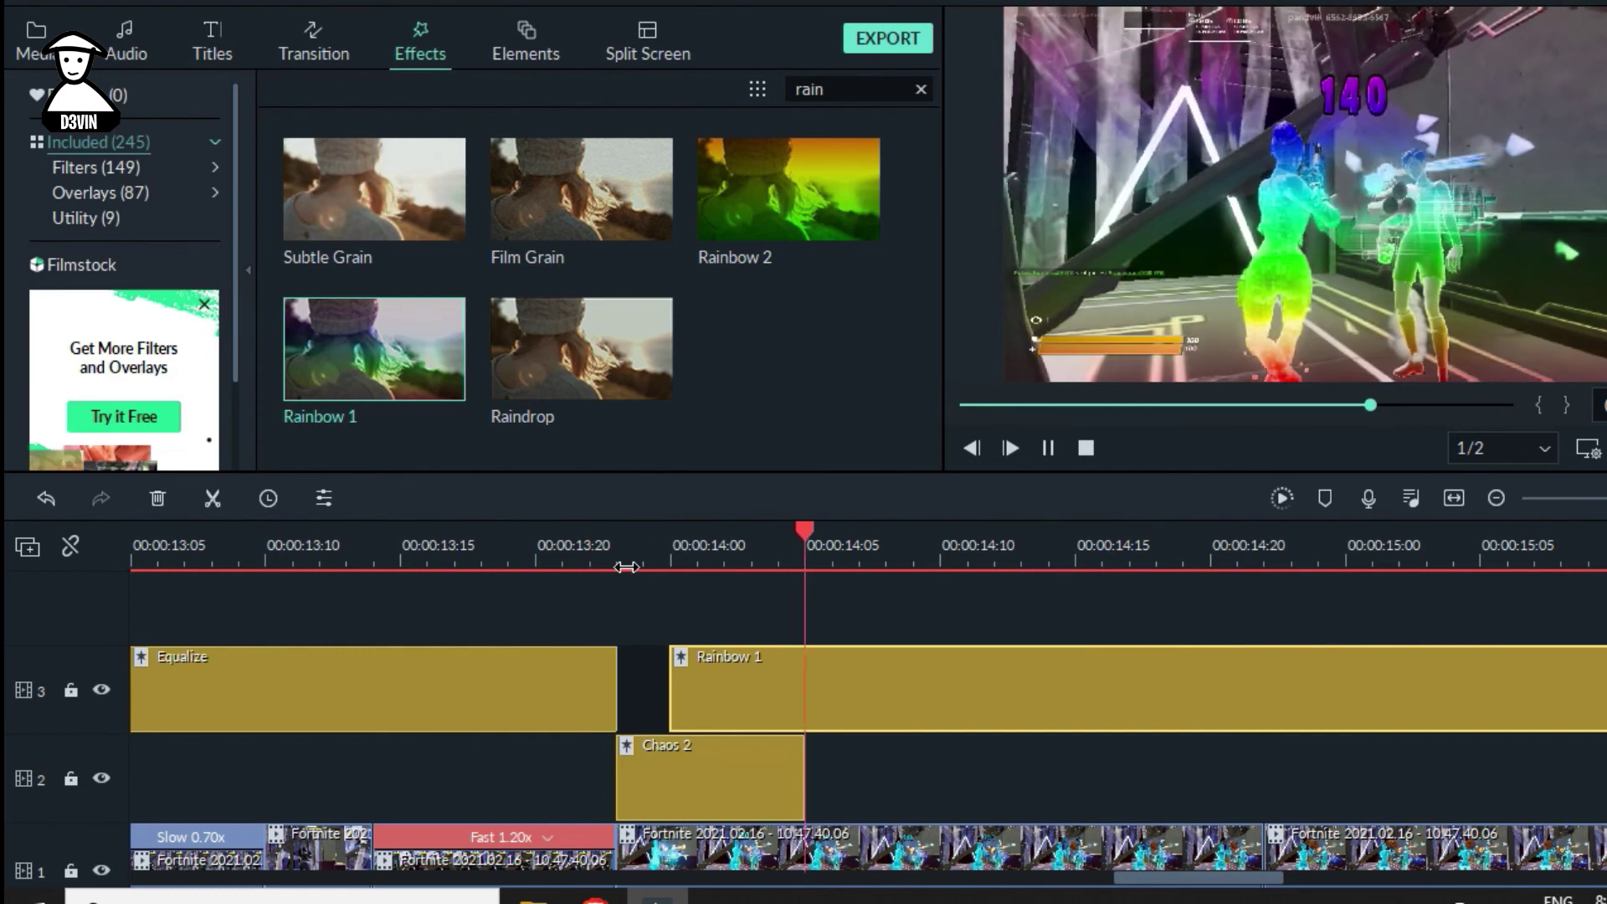
{"action": "key", "text": "space"}
Trim the Rainbow 1 effect to end with the last video clip and play back from about 00:00:13:04
{"action": "left_click_drag", "start_coordinate": [1254, 573], "coordinate": [1560, 558]}
{"action": "left_click", "coordinate": [1029, 548]}
{"action": "left_click_drag", "start_coordinate": [921, 559], "coordinate": [982, 569]}
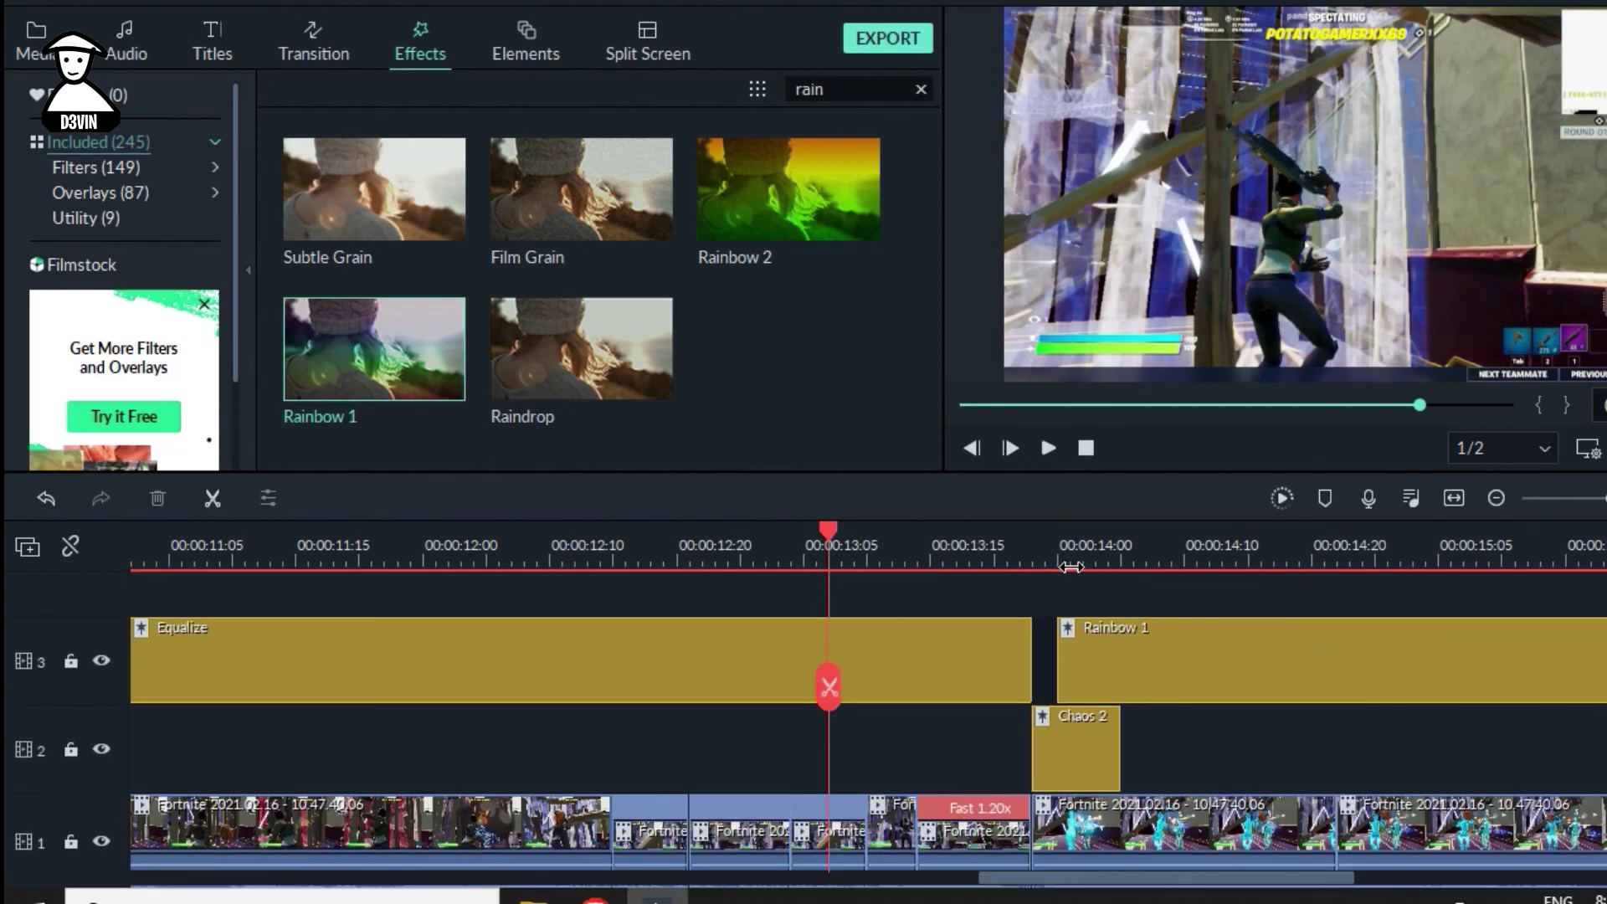
{"action": "key", "text": "space"}
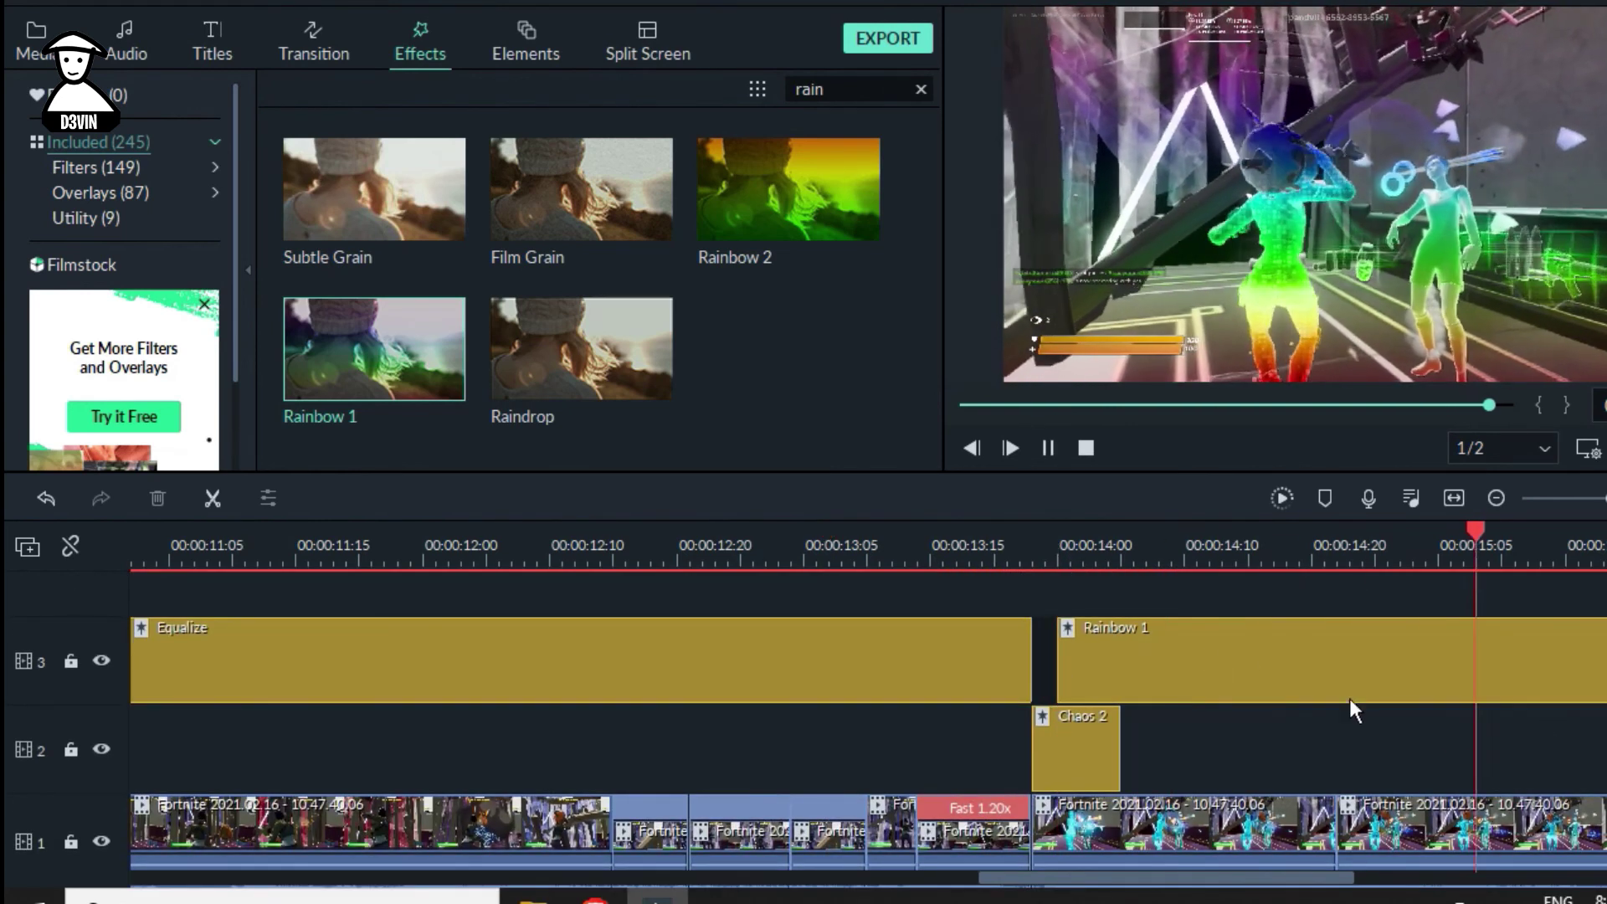
{"action": "key", "text": "space"}
Look over the whole timeline and replay the hit from about 00:00:13:18 with all effects applied
{"action": "left_click_drag", "start_coordinate": [1165, 572], "coordinate": [1044, 574]}
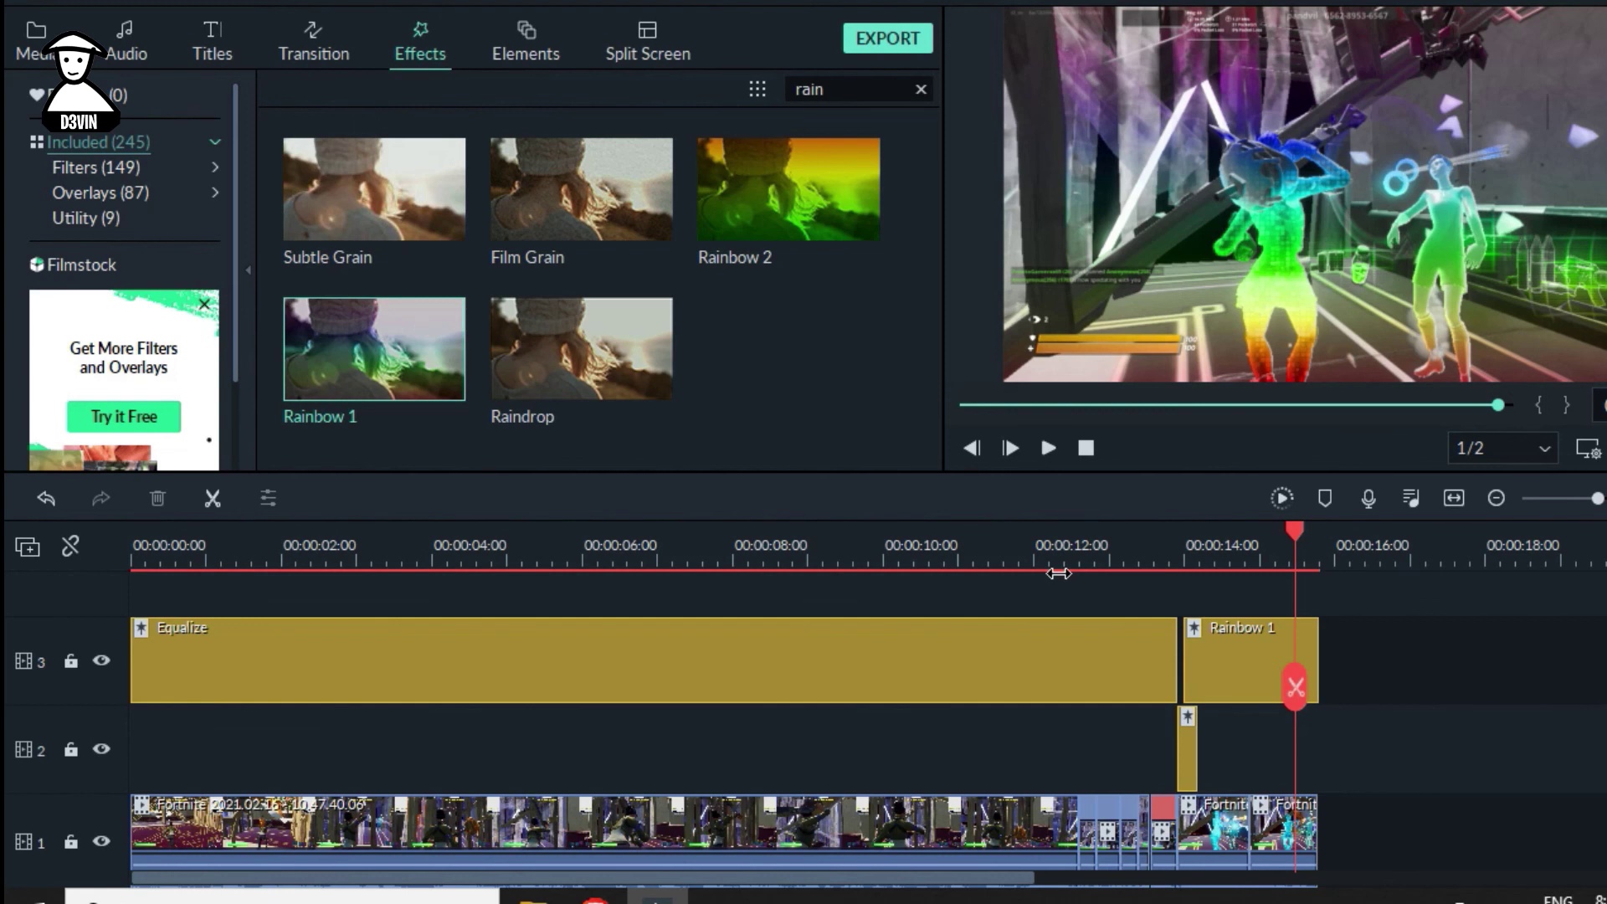
{"action": "left_click_drag", "start_coordinate": [1163, 569], "coordinate": [1578, 561]}
{"action": "left_click_drag", "start_coordinate": [1559, 657], "coordinate": [1221, 696]}
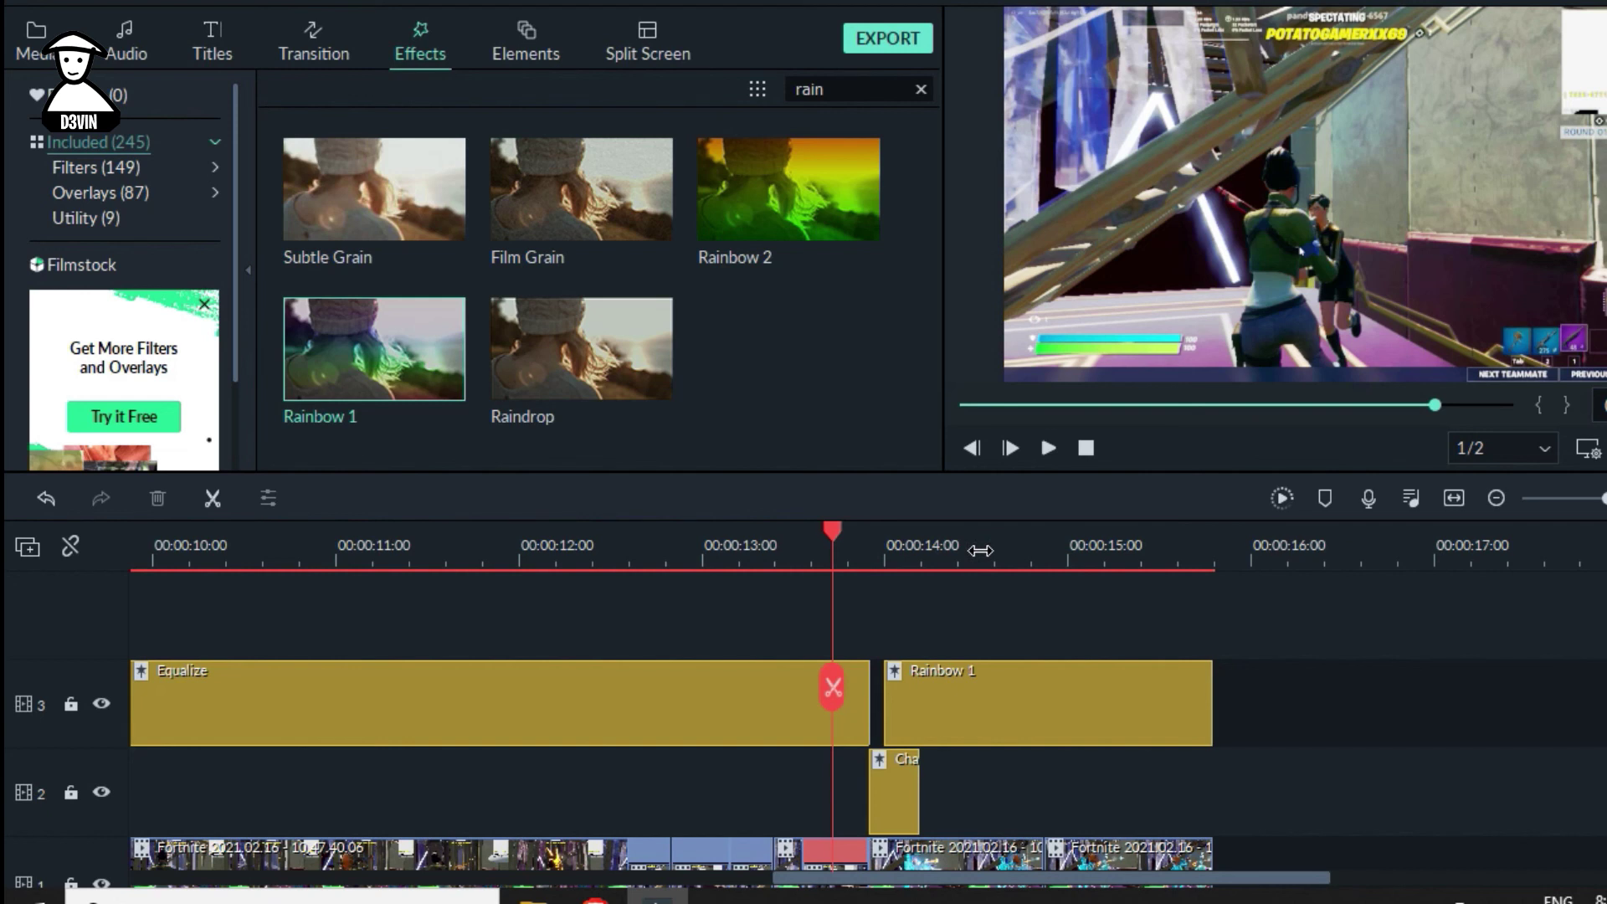
{"action": "key", "text": "space"}
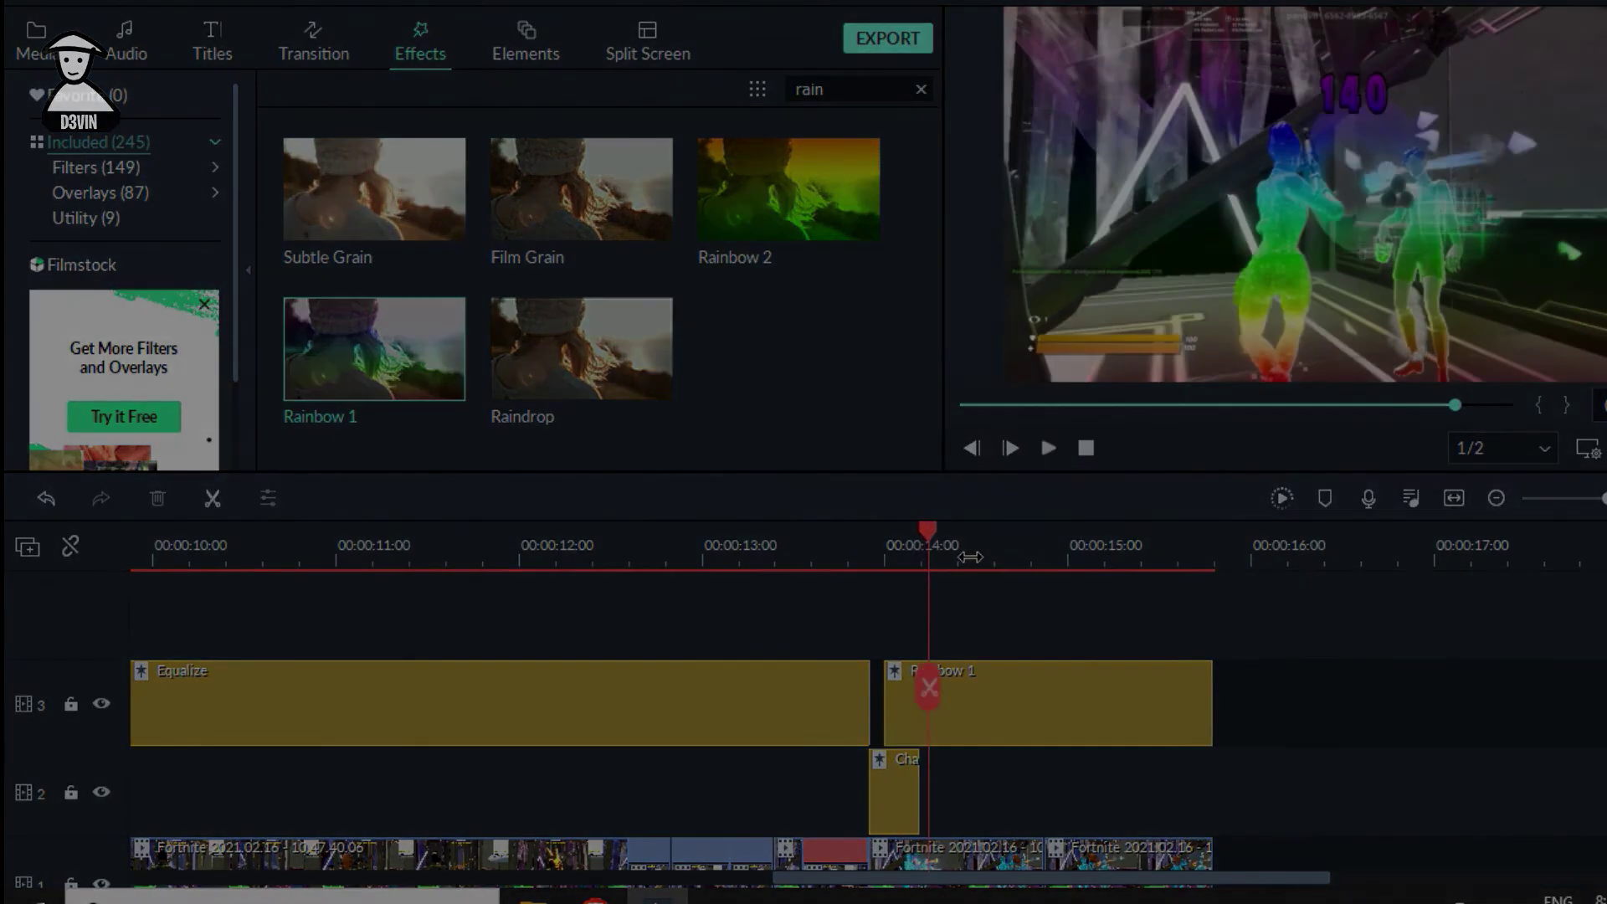